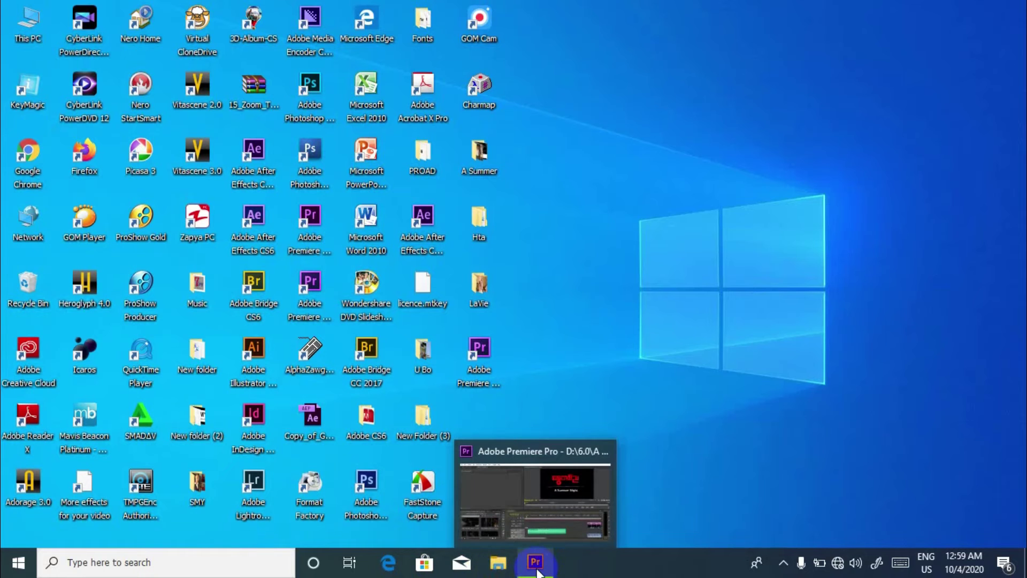
Restore the 'A Summer Night (Exercise 10)' project window from the taskbar
{"action": "left_click", "coordinate": [537, 564]}
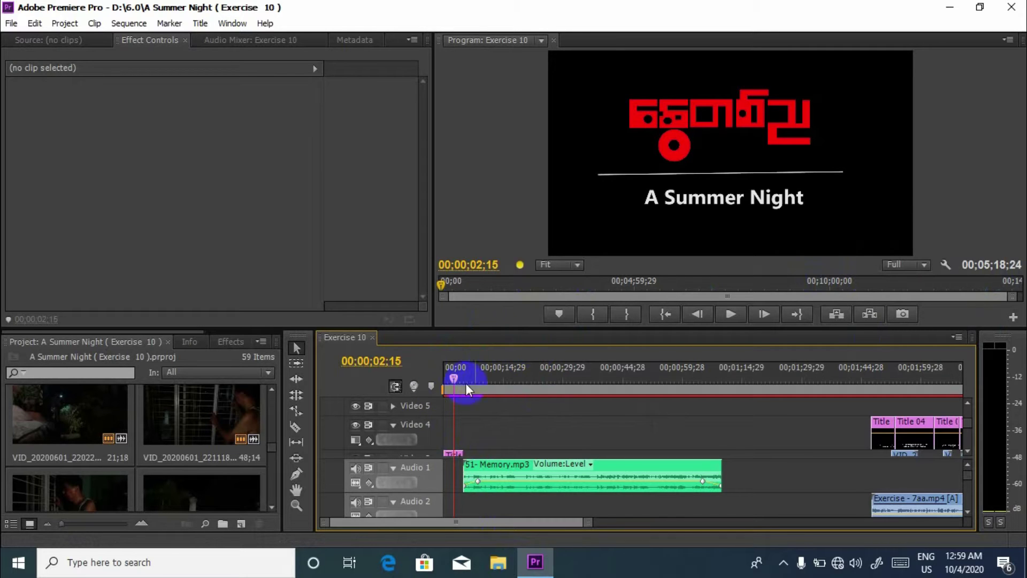
{"action": "left_click_drag", "start_coordinate": [455, 374], "coordinate": [429, 377]}
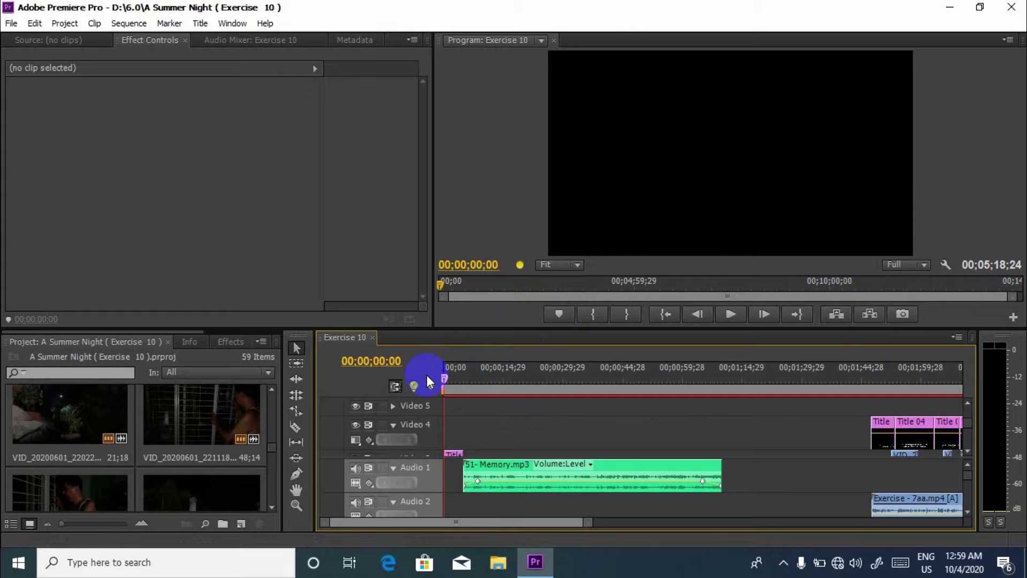
{"action": "key", "text": "space"}
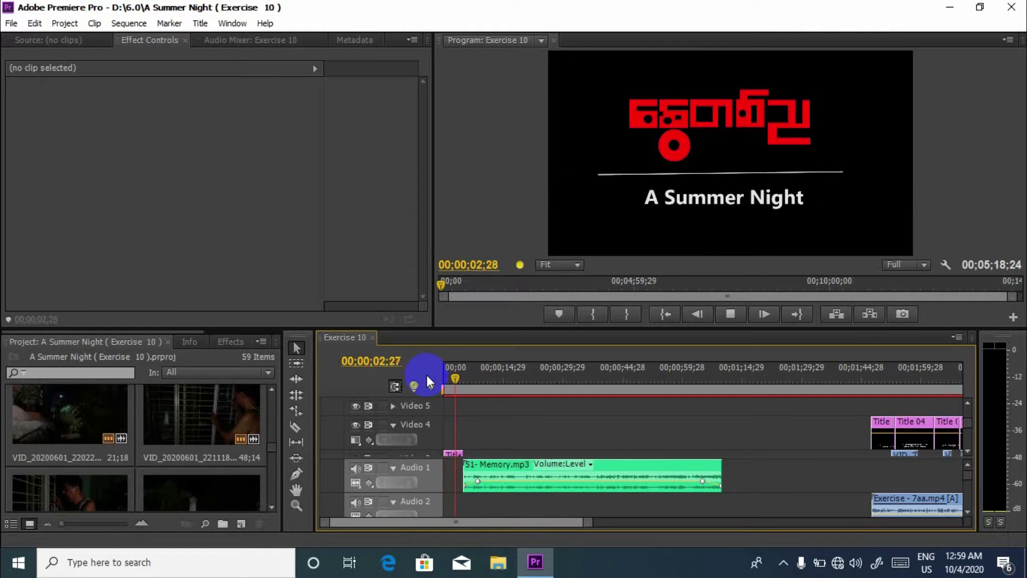
{"action": "key", "text": "space"}
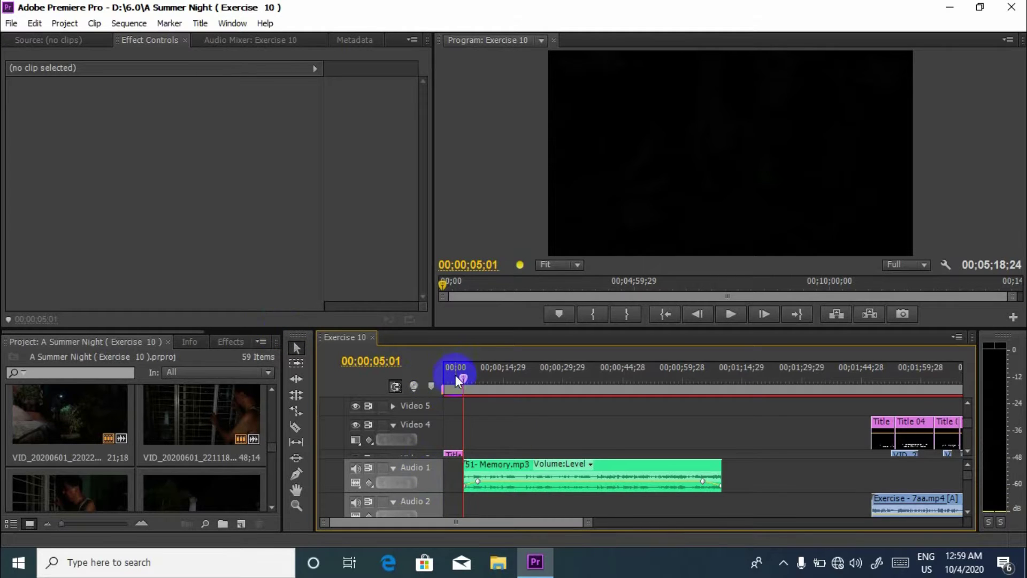
{"action": "left_click_drag", "start_coordinate": [461, 382], "coordinate": [444, 381]}
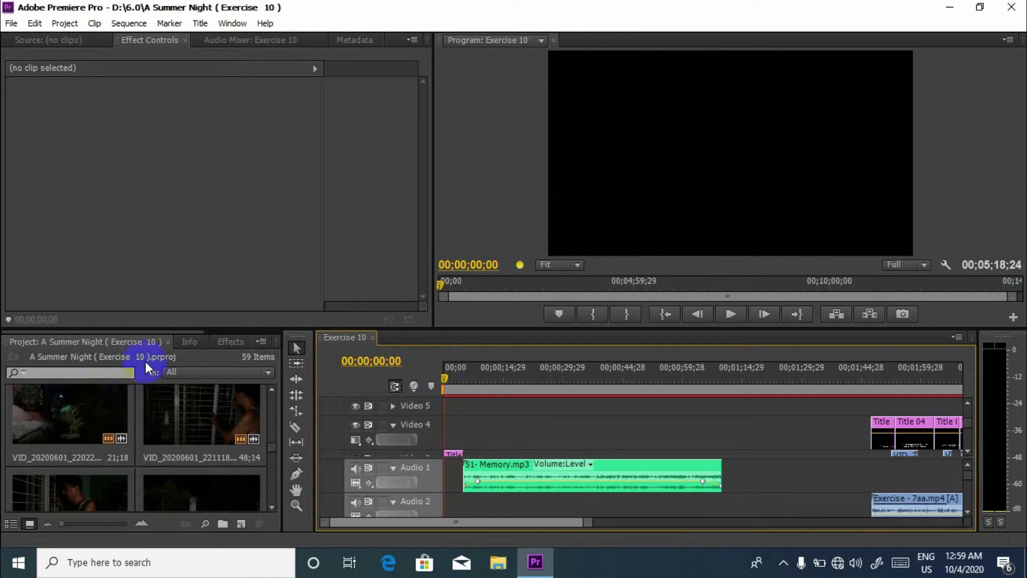
{"action": "mouse_move", "coordinate": [273, 444]}
{"action": "left_mouse_down"}
{"action": "mouse_move", "coordinate": [273, 499]}
{"action": "mouse_move", "coordinate": [274, 482]}
{"action": "left_mouse_up"}
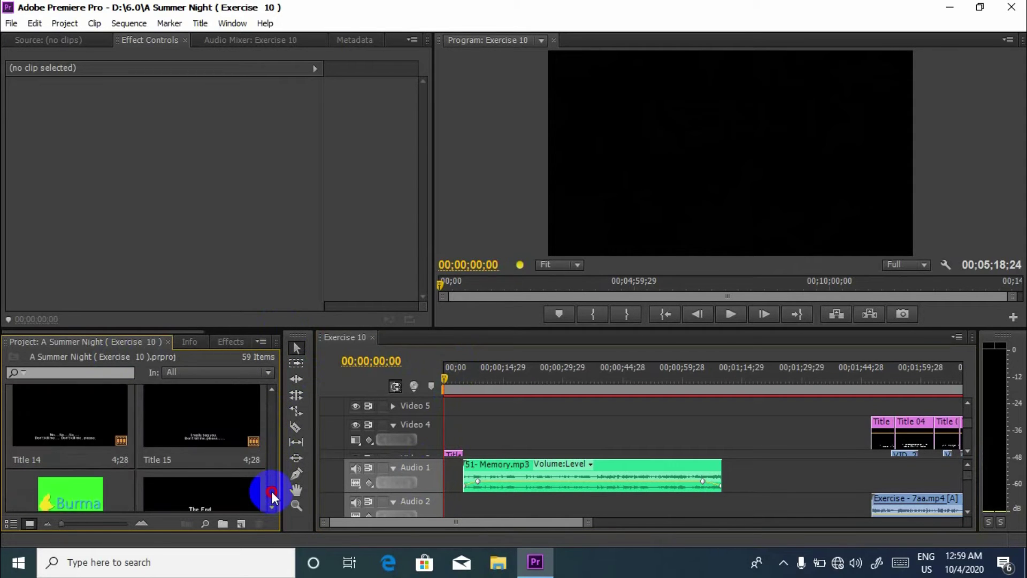
{"action": "left_click_drag", "start_coordinate": [201, 478], "coordinate": [530, 418]}
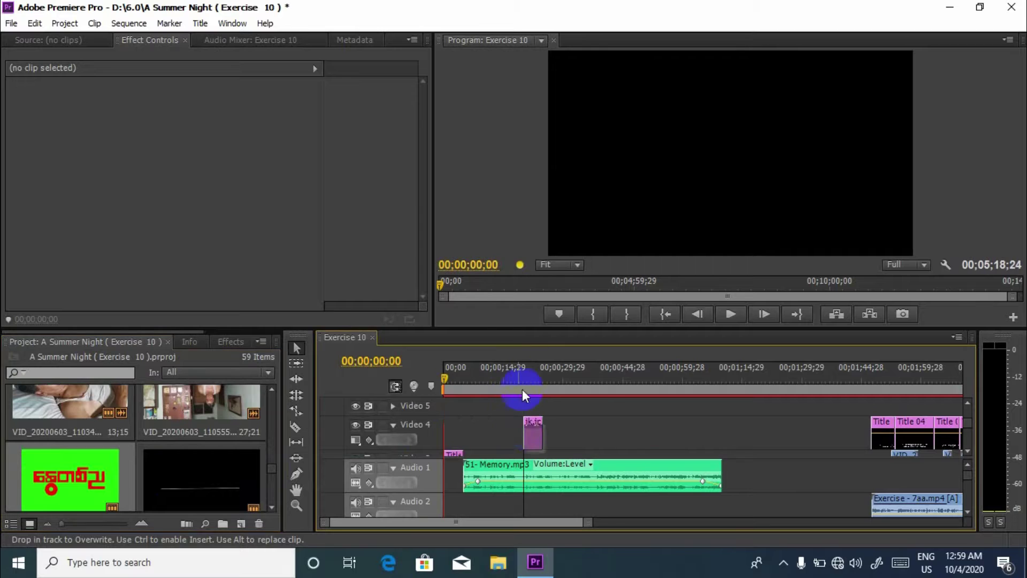
Place jk.jpg on Video 4 and key out its green with Ultra Key
{"action": "left_click", "coordinate": [531, 369]}
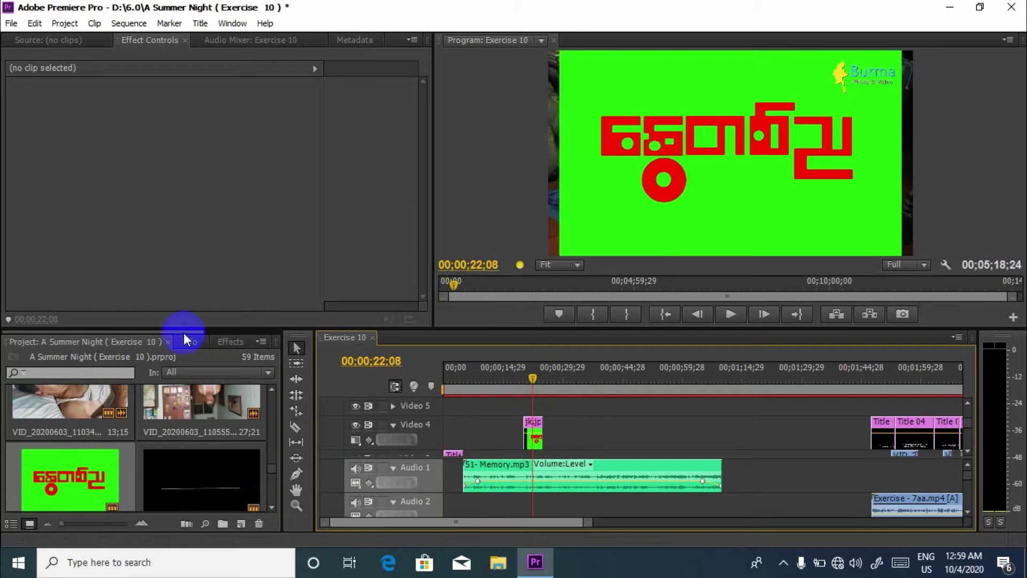
{"action": "left_click", "coordinate": [534, 432]}
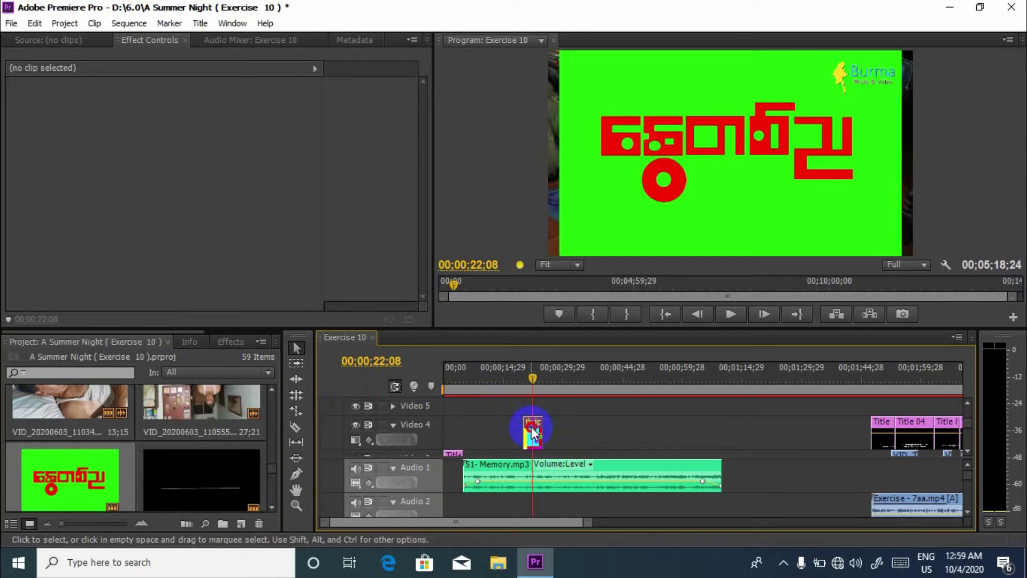
{"action": "left_click", "coordinate": [235, 342]}
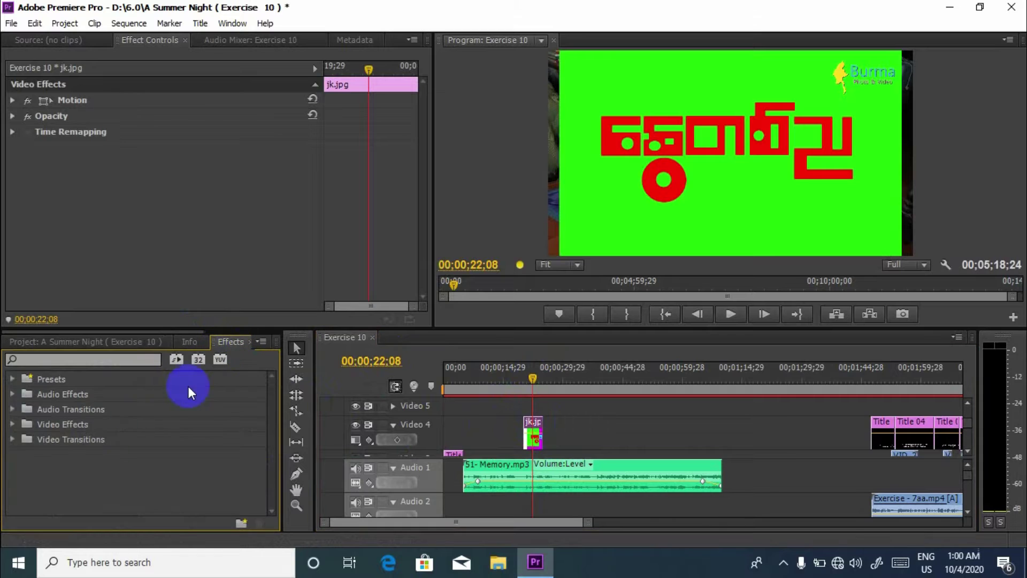
{"action": "left_click", "coordinate": [15, 426]}
{"action": "left_click_drag", "start_coordinate": [271, 404], "coordinate": [272, 447]}
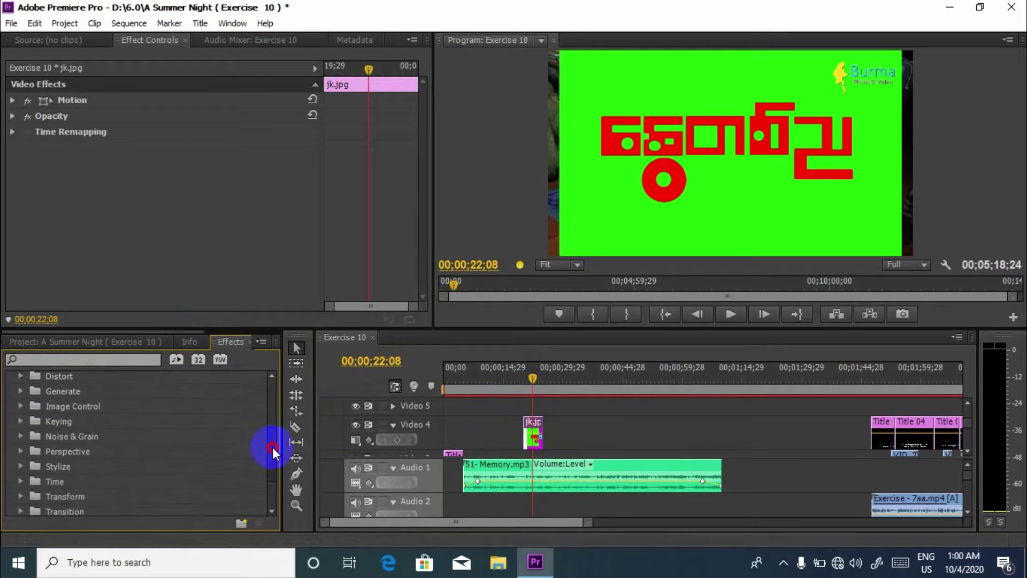
{"action": "left_click", "coordinate": [19, 421]}
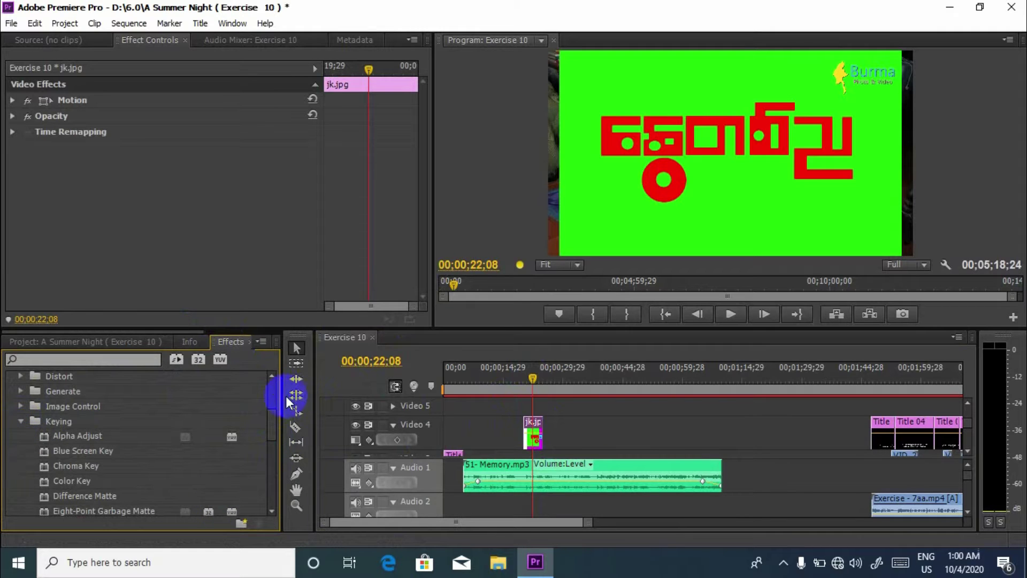
{"action": "left_click_drag", "start_coordinate": [275, 423], "coordinate": [271, 453]}
{"action": "double_click", "coordinate": [68, 496]}
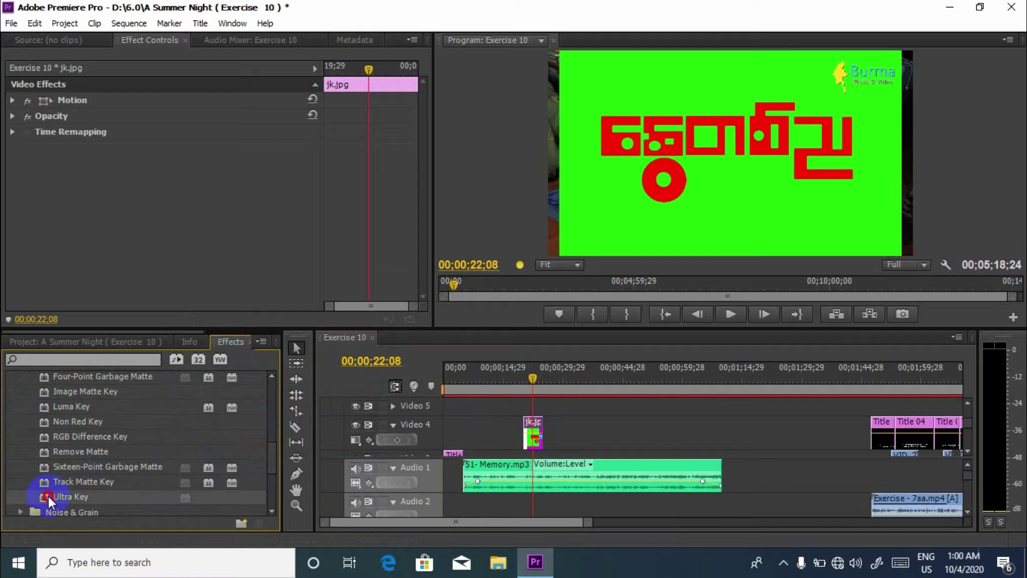
{"action": "left_click", "coordinate": [169, 195]}
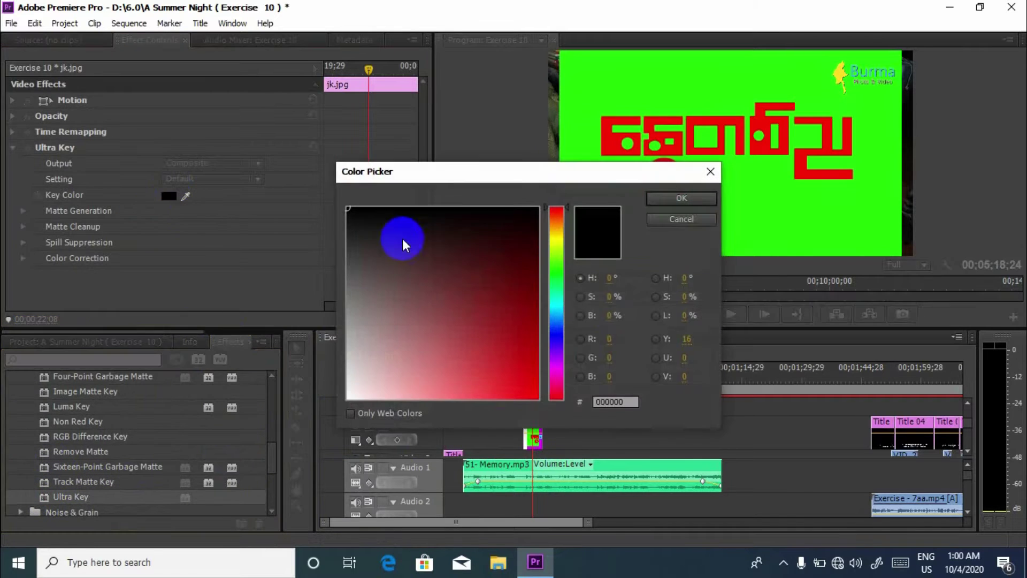
{"action": "left_click", "coordinate": [558, 269]}
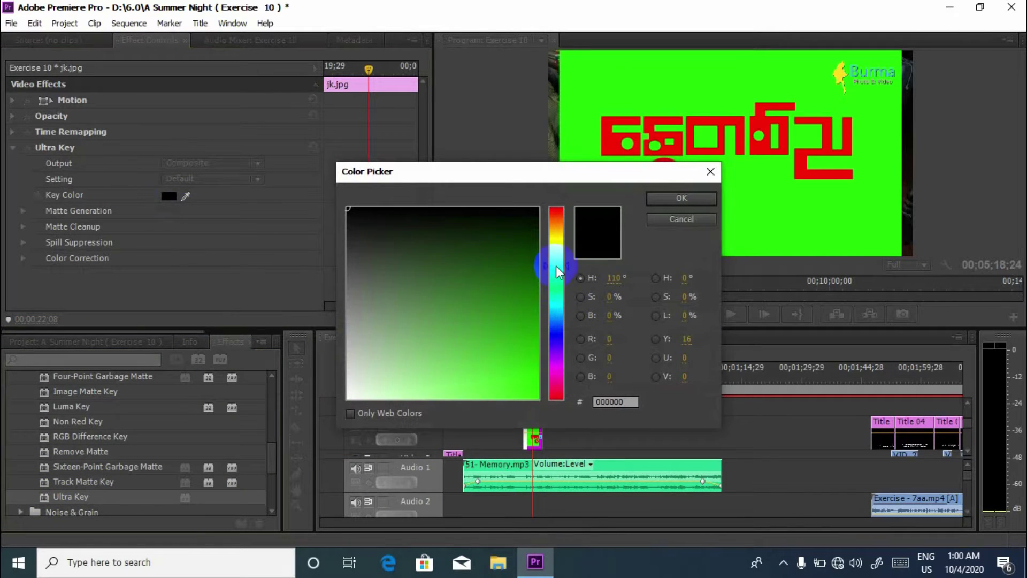
{"action": "left_click", "coordinate": [535, 378]}
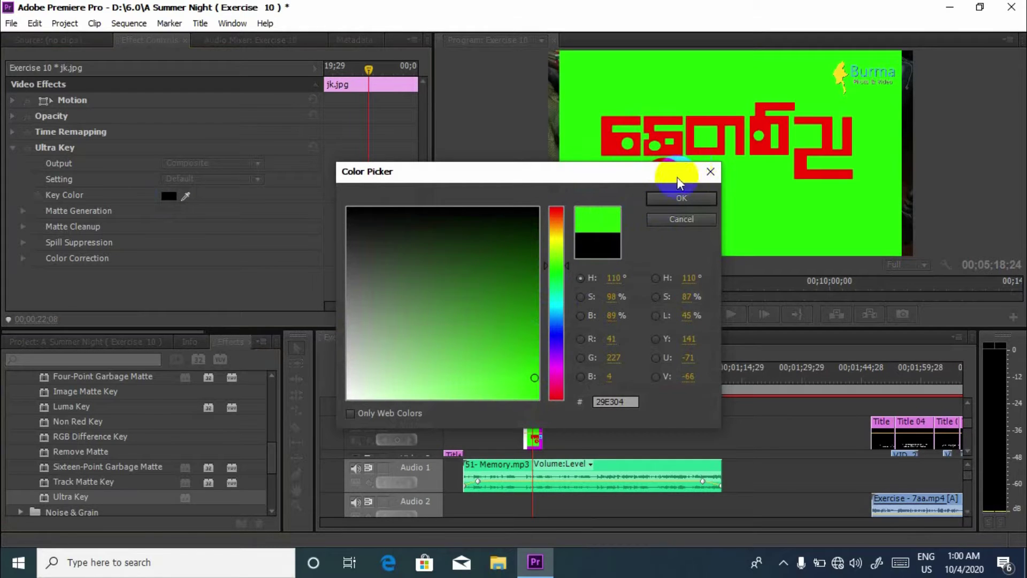
{"action": "left_click", "coordinate": [682, 198]}
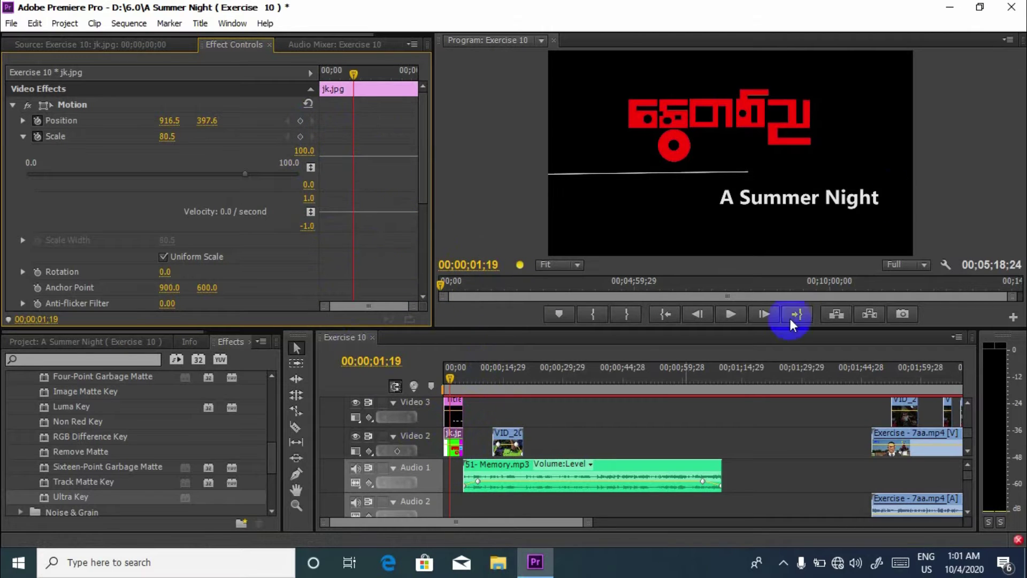
Keyframe the logo's Position and Scale at 00;00;01;19, with Scale 0 at 00;00;00;00, then preview
{"action": "left_click", "coordinate": [301, 121]}
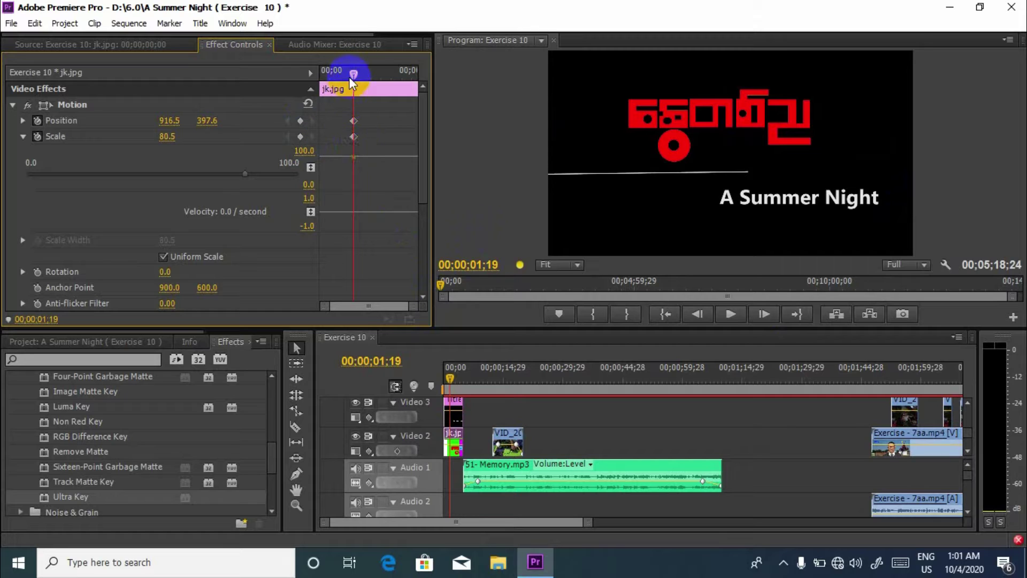
{"action": "left_click_drag", "start_coordinate": [353, 74], "coordinate": [261, 95]}
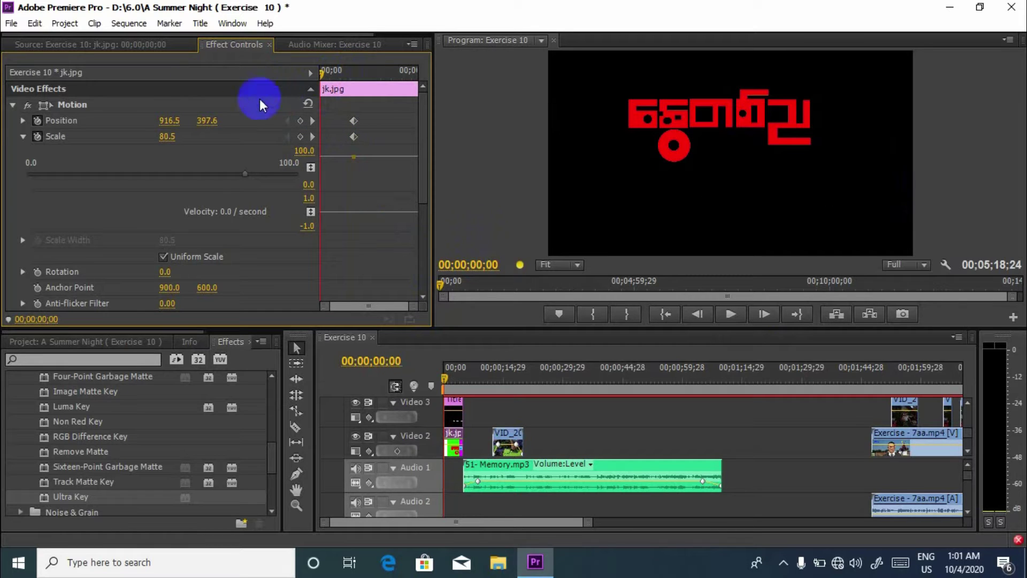
{"action": "left_click", "coordinate": [300, 120]}
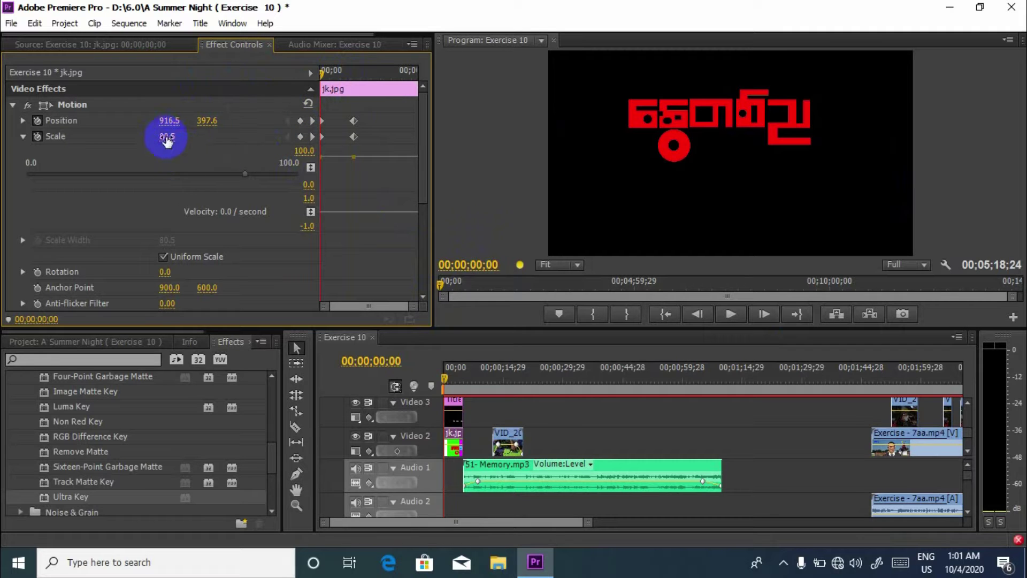
{"action": "key", "text": "Return"}
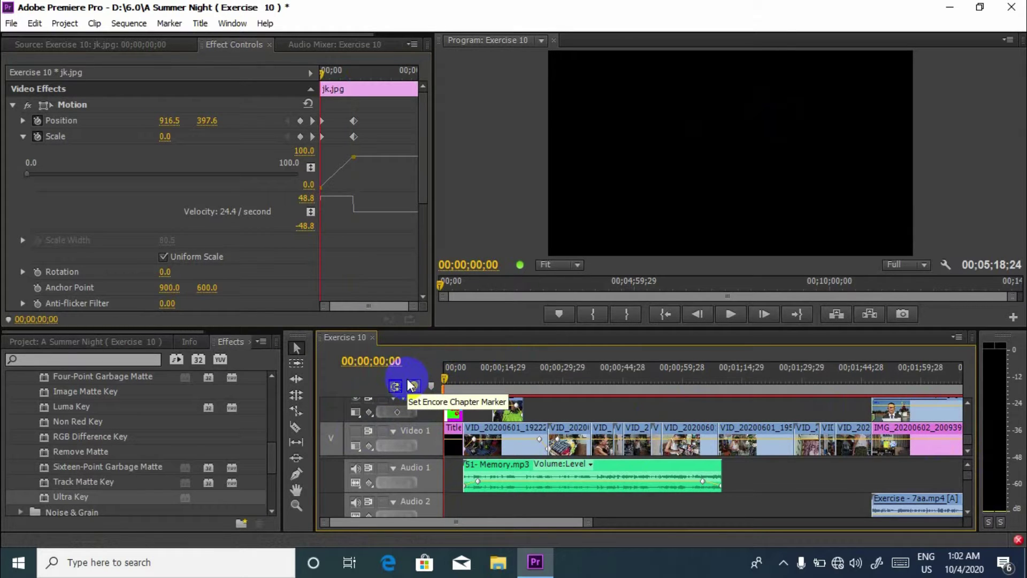
{"action": "key", "text": "space"}
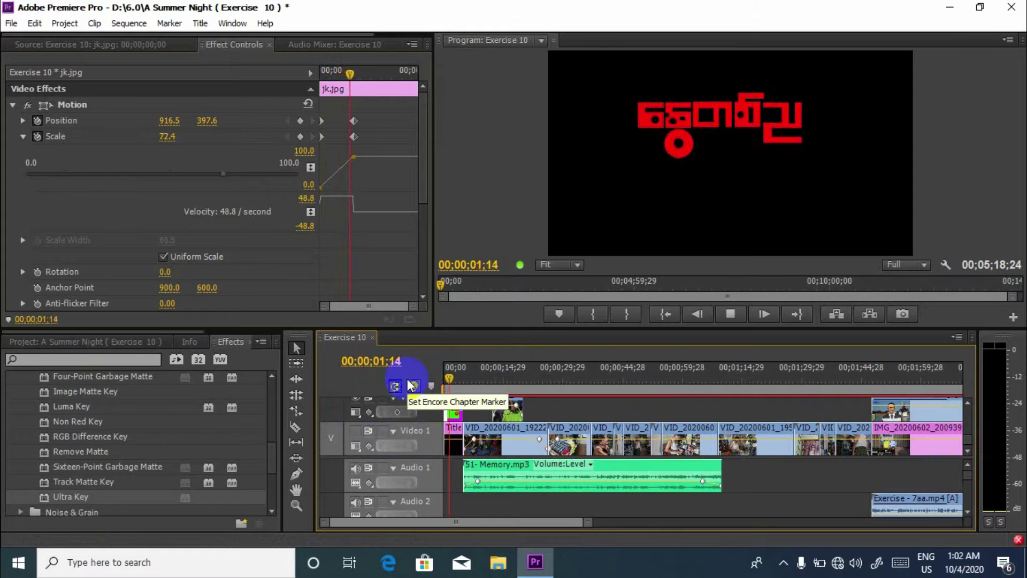
{"action": "key", "text": "space"}
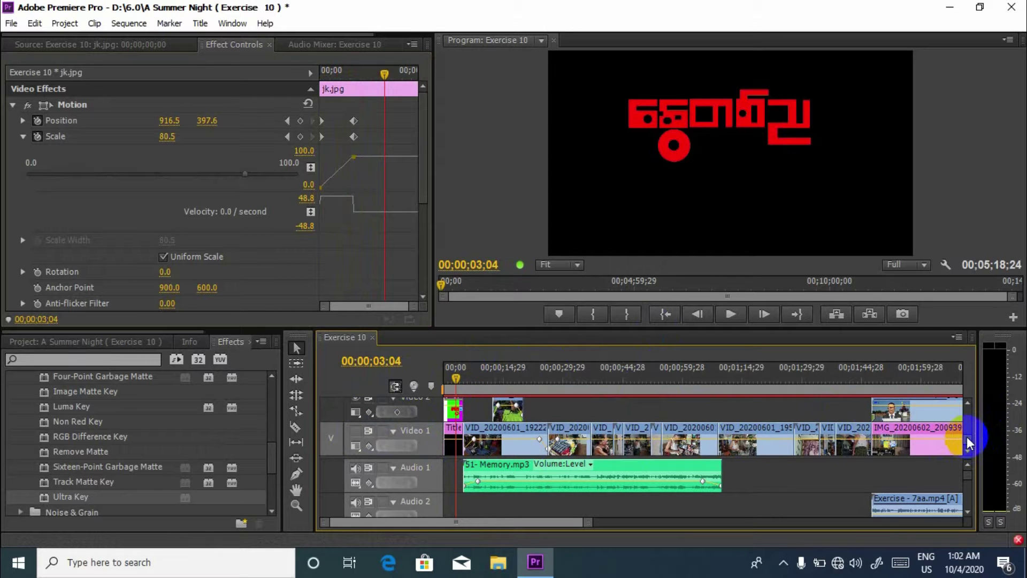
{"action": "left_click_drag", "start_coordinate": [967, 421], "coordinate": [969, 440]}
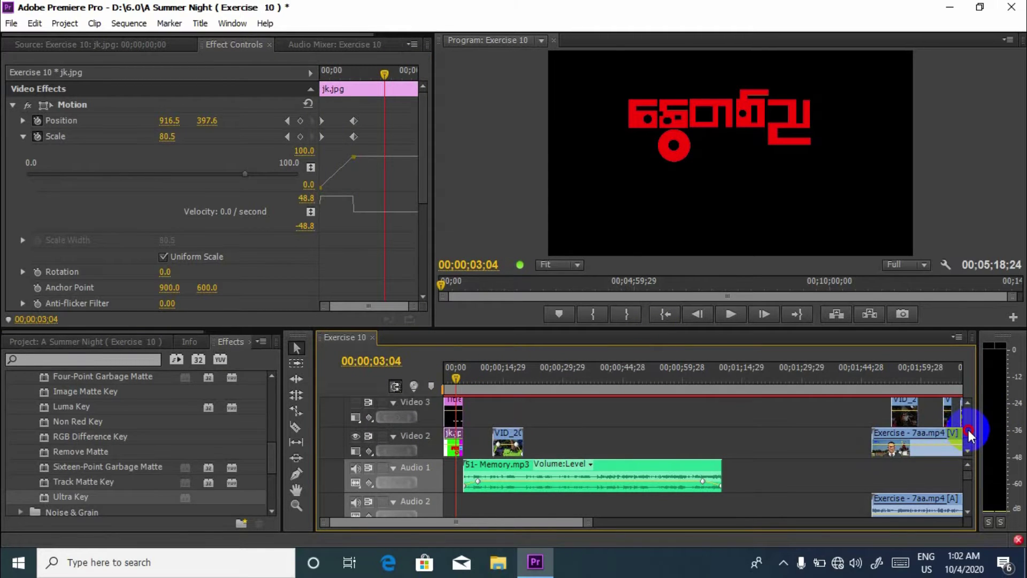
{"action": "left_click_drag", "start_coordinate": [969, 440], "coordinate": [968, 421]}
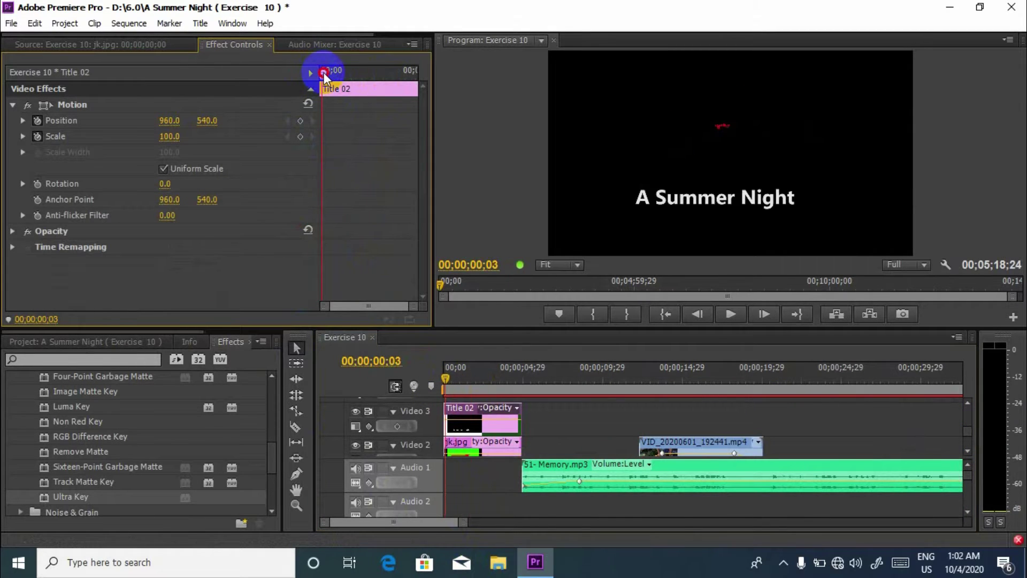
Keyframe Title 02 to start off-screen right at Position X 2491
{"action": "left_click_drag", "start_coordinate": [372, 77], "coordinate": [363, 77]}
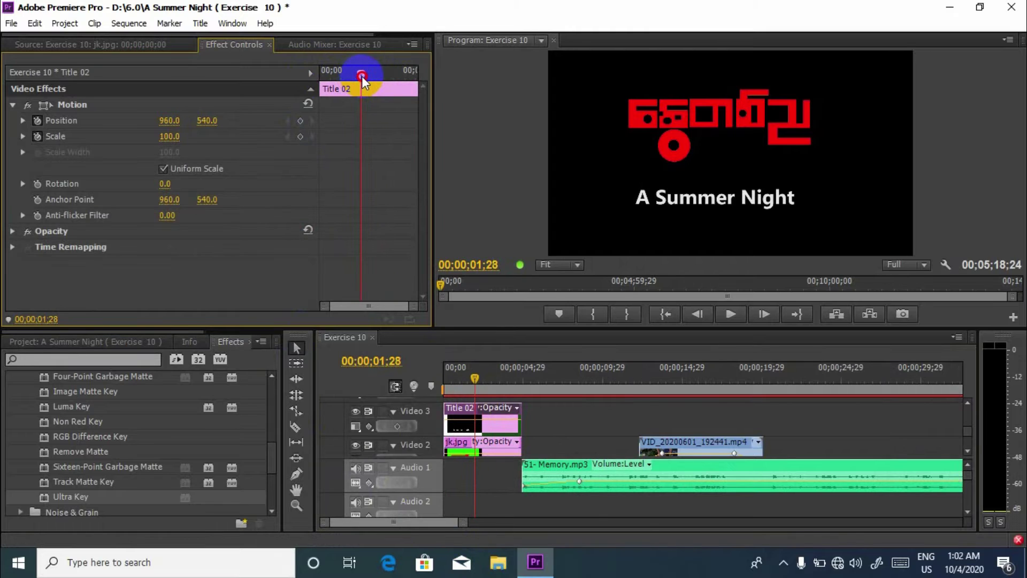
{"action": "left_click", "coordinate": [299, 121]}
{"action": "left_click", "coordinate": [299, 135]}
{"action": "left_click_drag", "start_coordinate": [363, 71], "coordinate": [254, 89]}
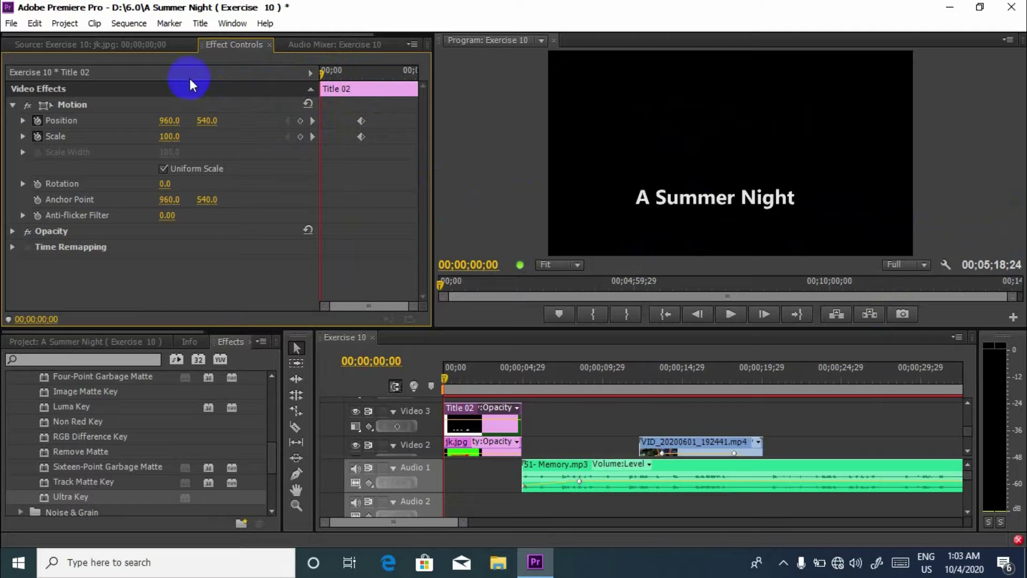
{"action": "mouse_move", "coordinate": [169, 120]}
{"action": "left_mouse_down"}
{"action": "mouse_move", "coordinate": [755, 196]}
{"action": "mouse_move", "coordinate": [476, 140]}
{"action": "left_mouse_up"}
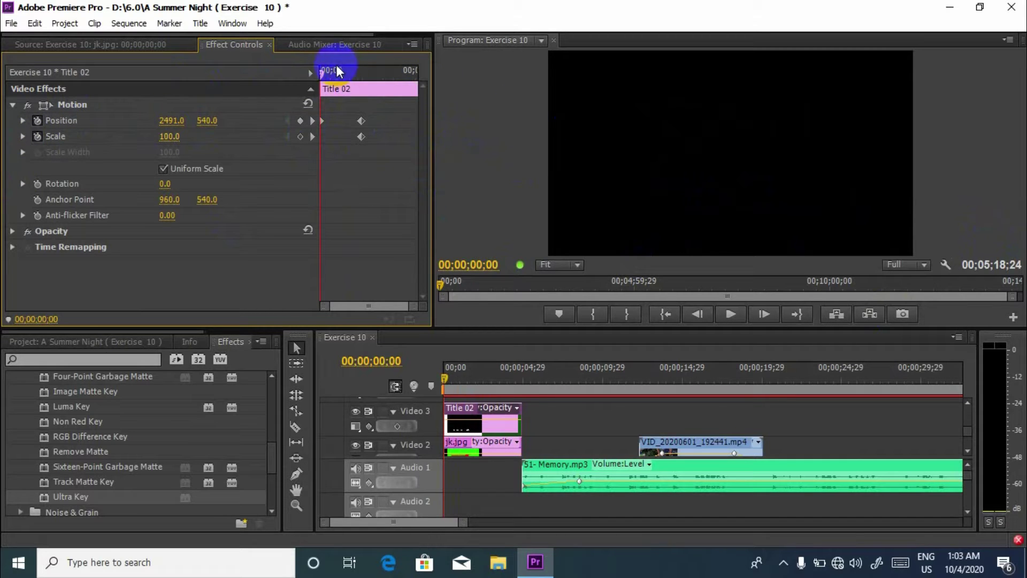
{"action": "left_click", "coordinate": [300, 121]}
Preview the intro and open Title 01 in the title designer
{"action": "key", "text": "space"}
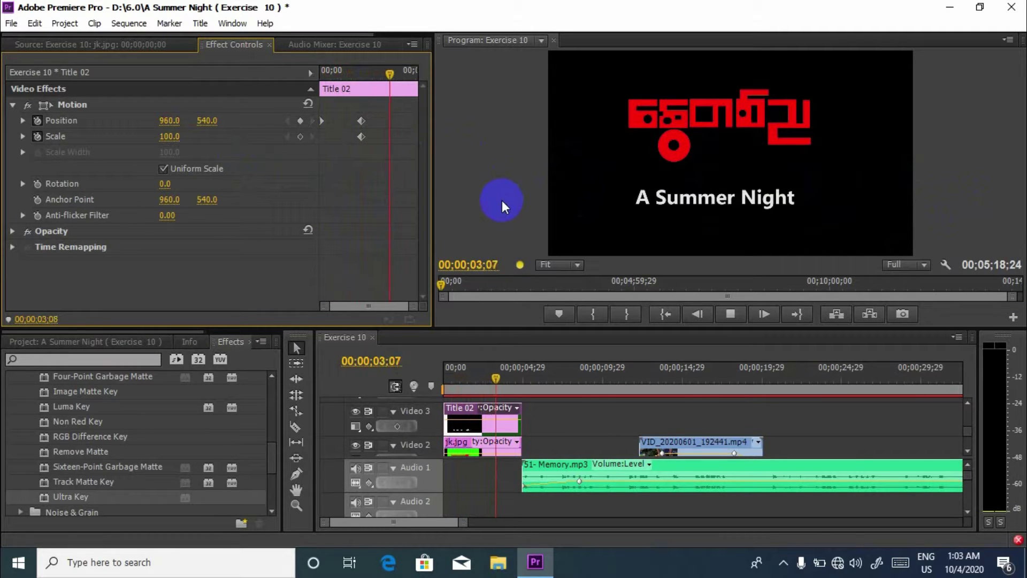
{"action": "key", "text": "space"}
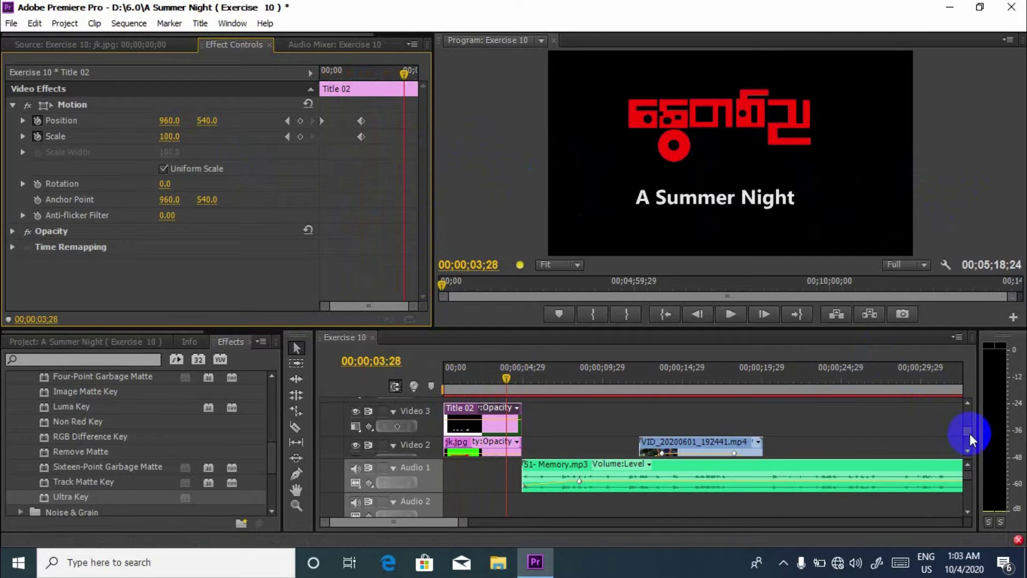
{"action": "scroll", "coordinate": [967, 433], "scroll_direction": "down", "scroll_amount": 2}
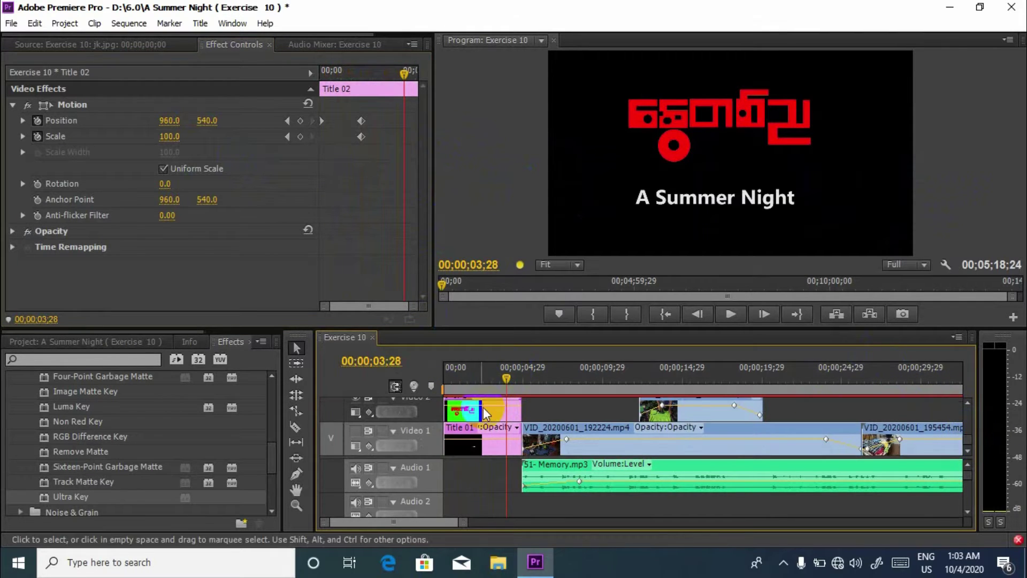
{"action": "double_click", "coordinate": [464, 434]}
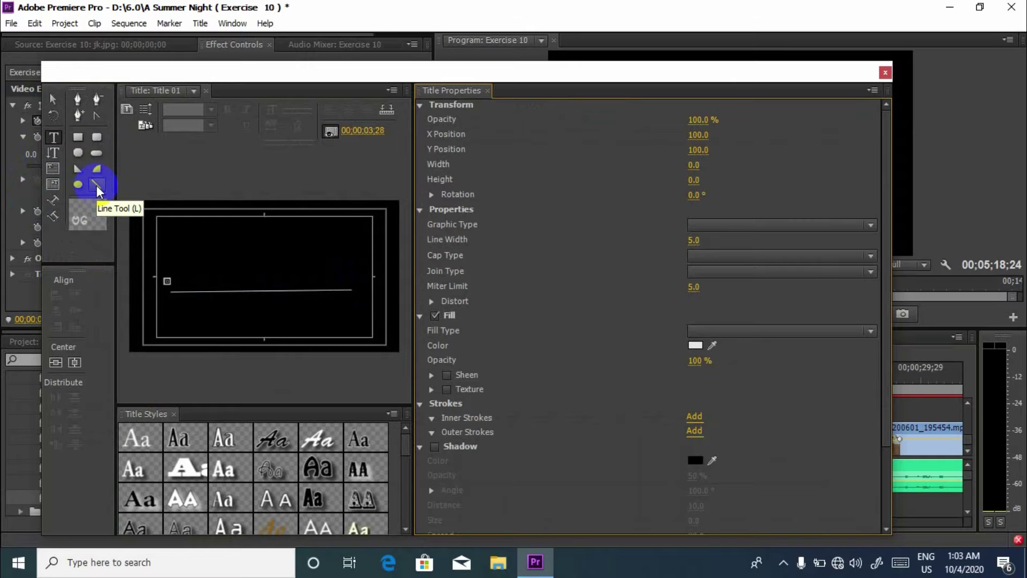
Draw a horizontal line across Title 01 with the Line Tool and close the Title Designer
{"action": "left_click", "coordinate": [98, 189]}
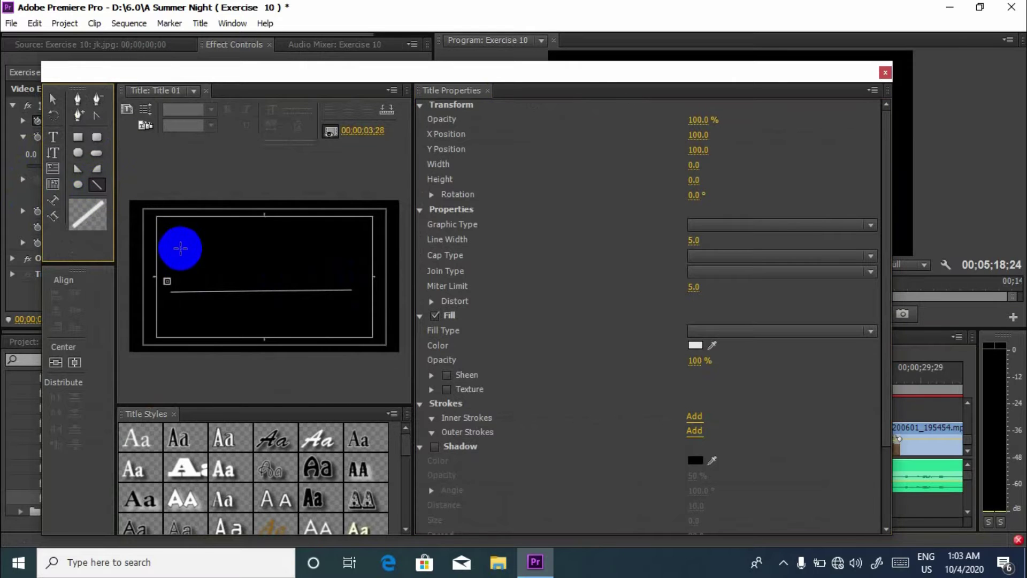
{"action": "mouse_move", "coordinate": [173, 256]}
{"action": "left_mouse_down"}
{"action": "mouse_move", "coordinate": [359, 245]}
{"action": "mouse_move", "coordinate": [359, 256]}
{"action": "left_mouse_up"}
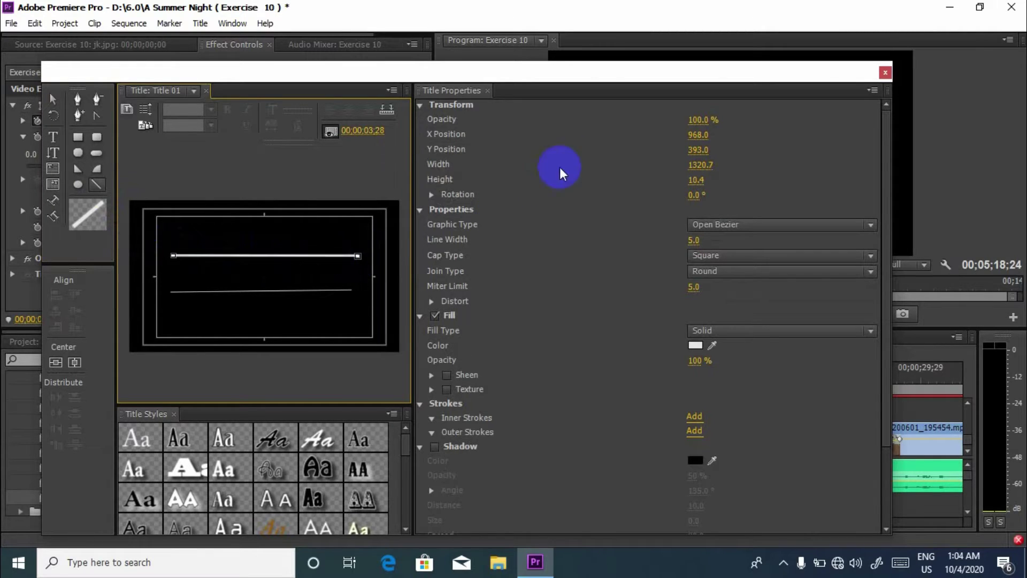
{"action": "left_click", "coordinate": [885, 74]}
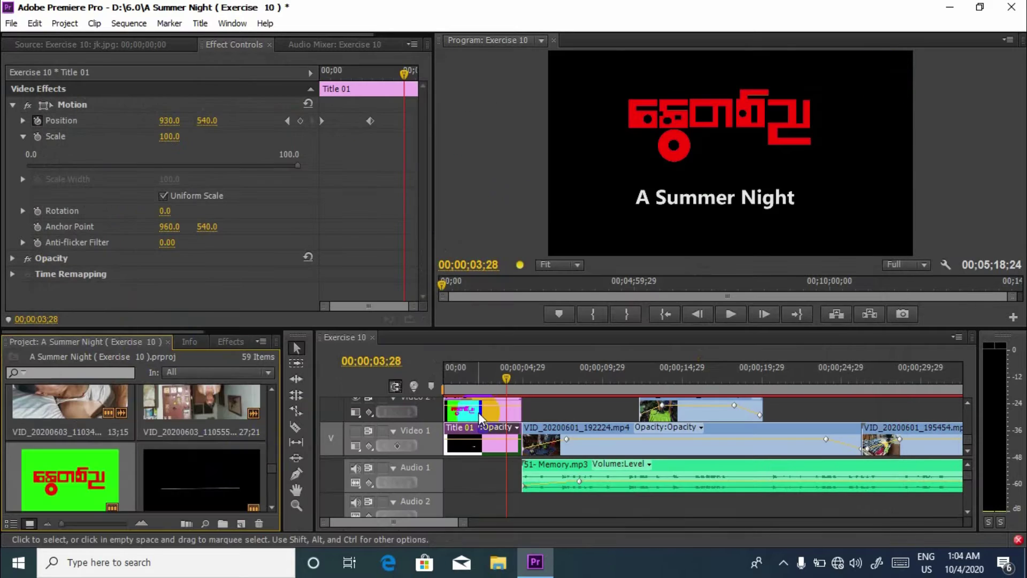
{"action": "double_click", "coordinate": [472, 433]}
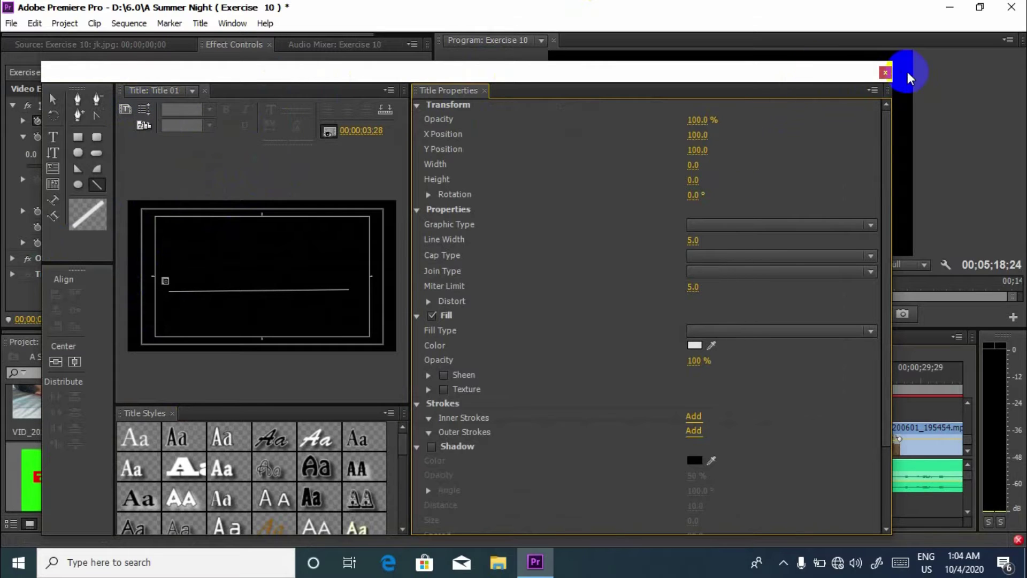
{"action": "left_click", "coordinate": [885, 72]}
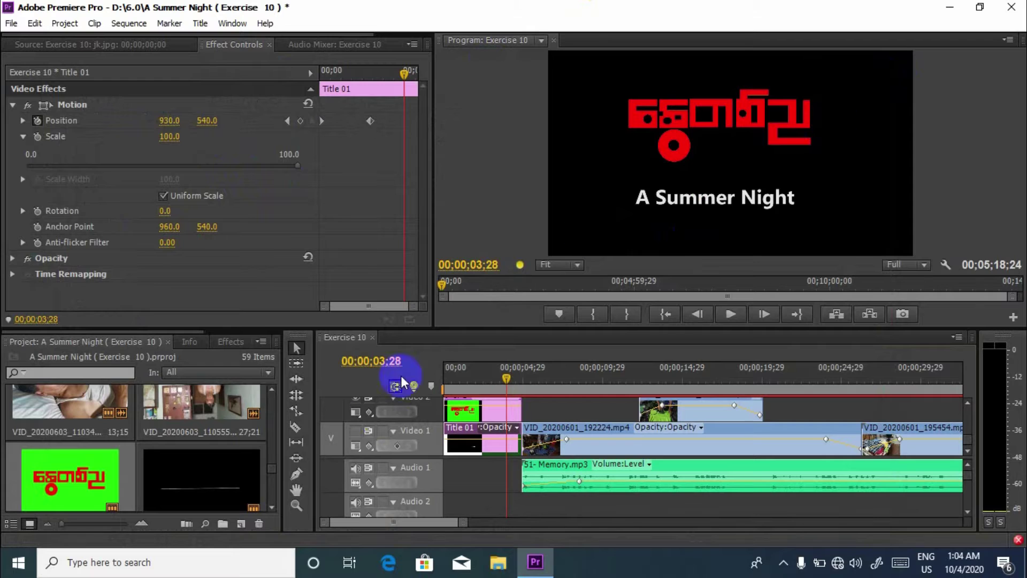
Keyframe Title 01's line at Position X -1243 on the first frame and preview the slide-in
{"action": "left_click", "coordinate": [297, 161]}
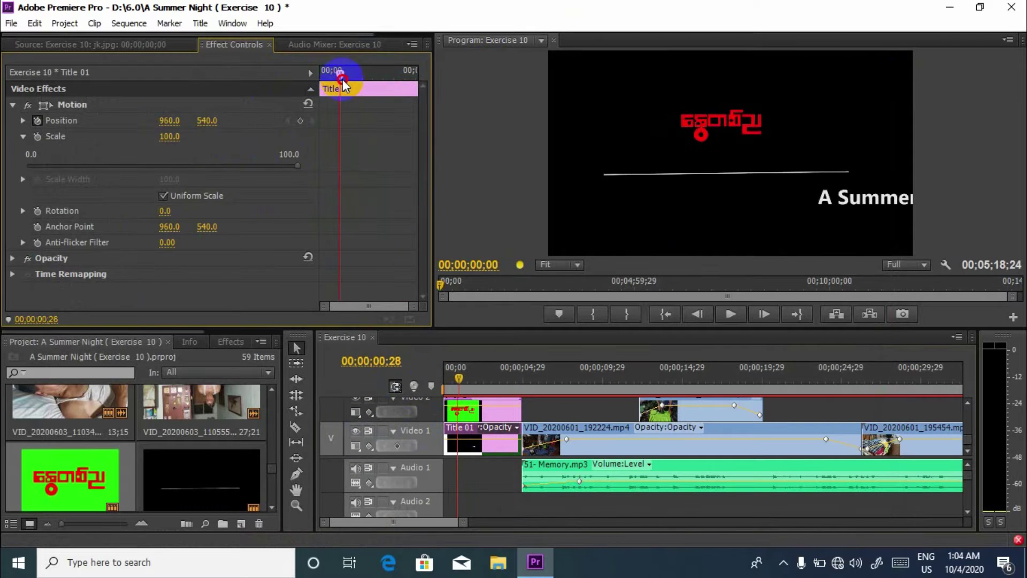
{"action": "left_click_drag", "start_coordinate": [342, 77], "coordinate": [368, 81]}
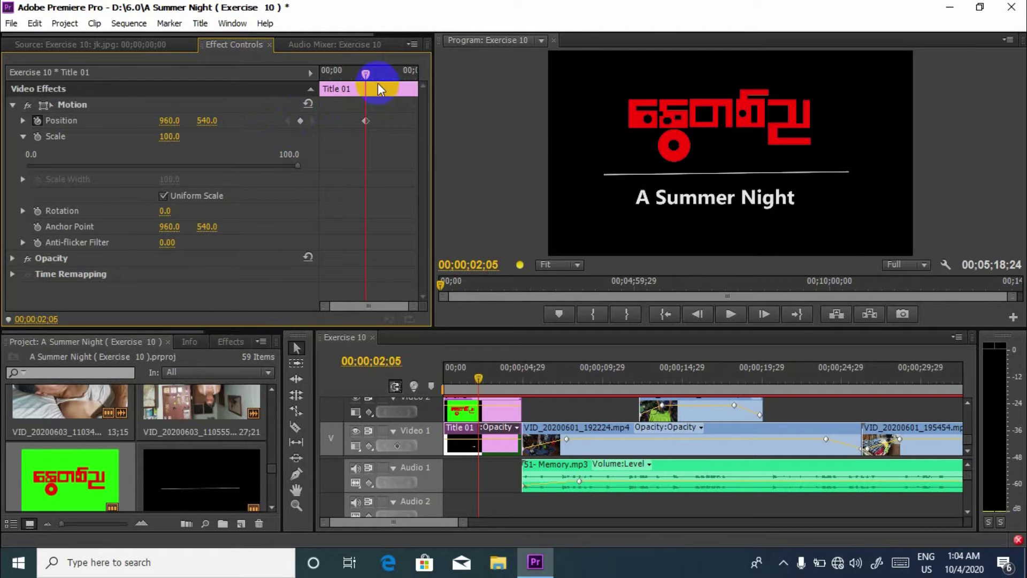
{"action": "left_click_drag", "start_coordinate": [367, 73], "coordinate": [286, 93]}
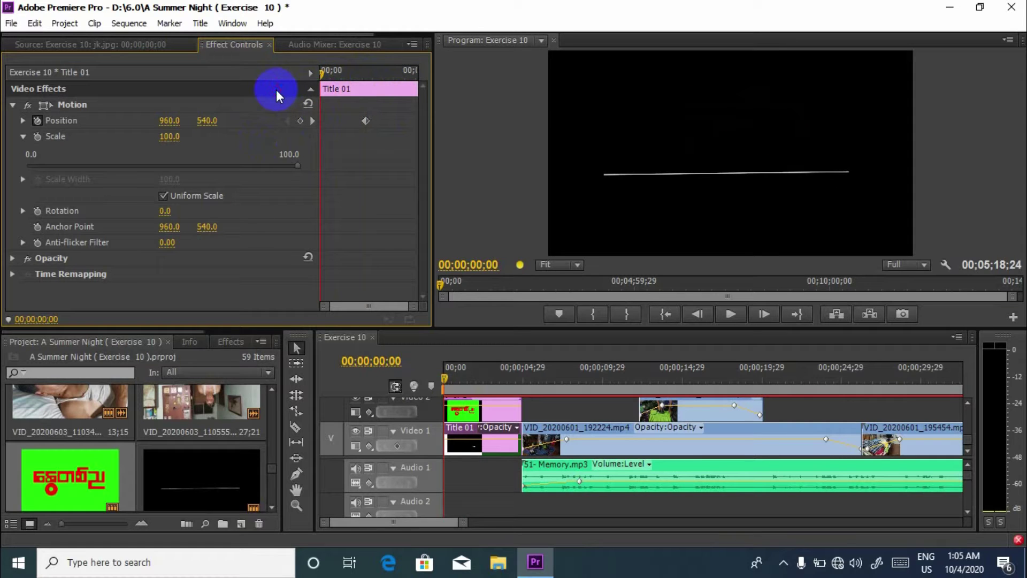
{"action": "mouse_move", "coordinate": [321, 73]}
{"action": "left_mouse_down"}
{"action": "mouse_move", "coordinate": [408, 96]}
{"action": "mouse_move", "coordinate": [325, 92]}
{"action": "left_mouse_up"}
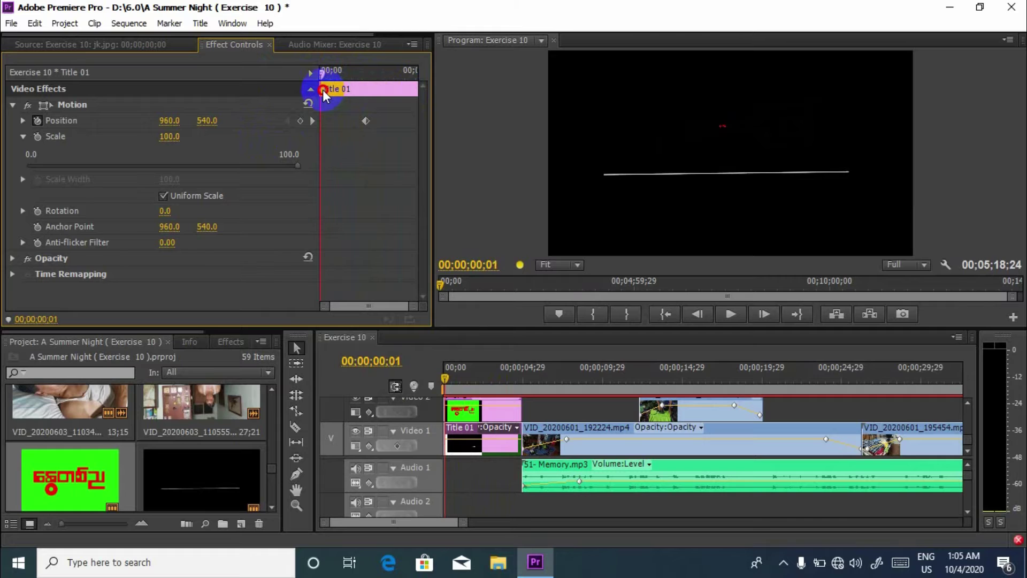
{"action": "mouse_move", "coordinate": [324, 90]}
{"action": "left_mouse_down"}
{"action": "mouse_move", "coordinate": [331, 76]}
{"action": "mouse_move", "coordinate": [320, 77]}
{"action": "left_mouse_up"}
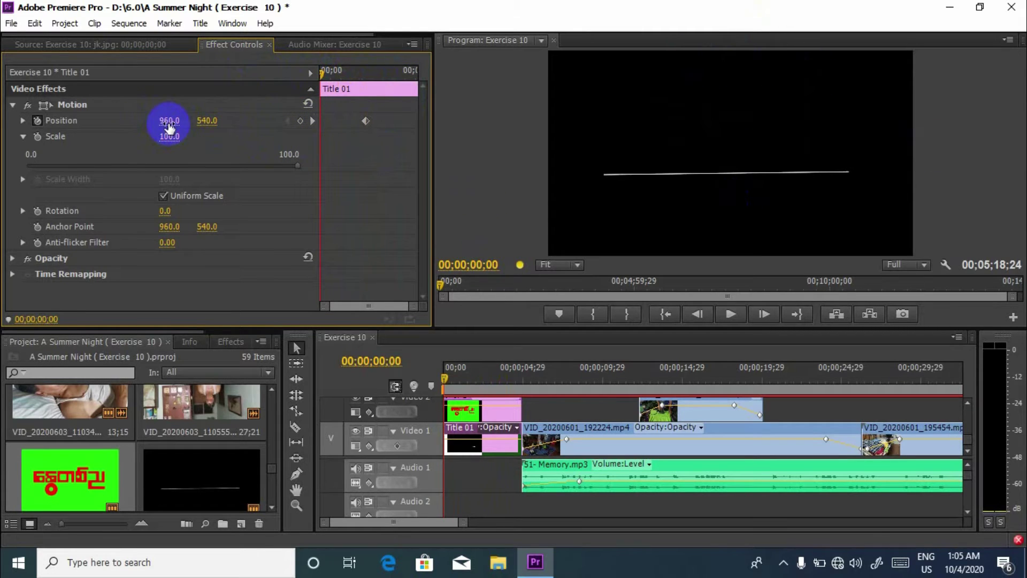
{"action": "left_click_drag", "start_coordinate": [105, 161], "coordinate": [166, 124]}
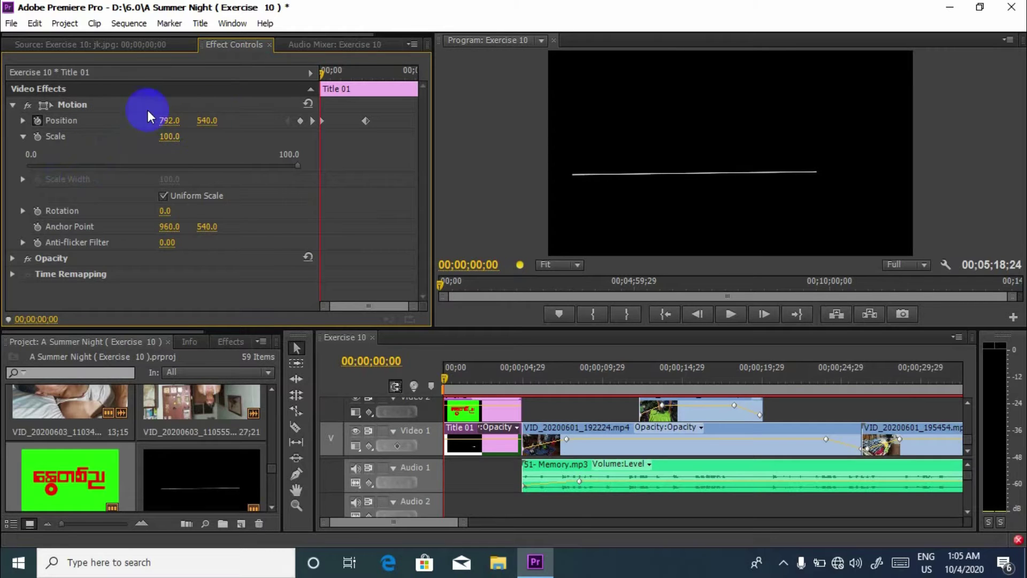
{"action": "left_click_drag", "start_coordinate": [165, 121], "coordinate": [98, 121]}
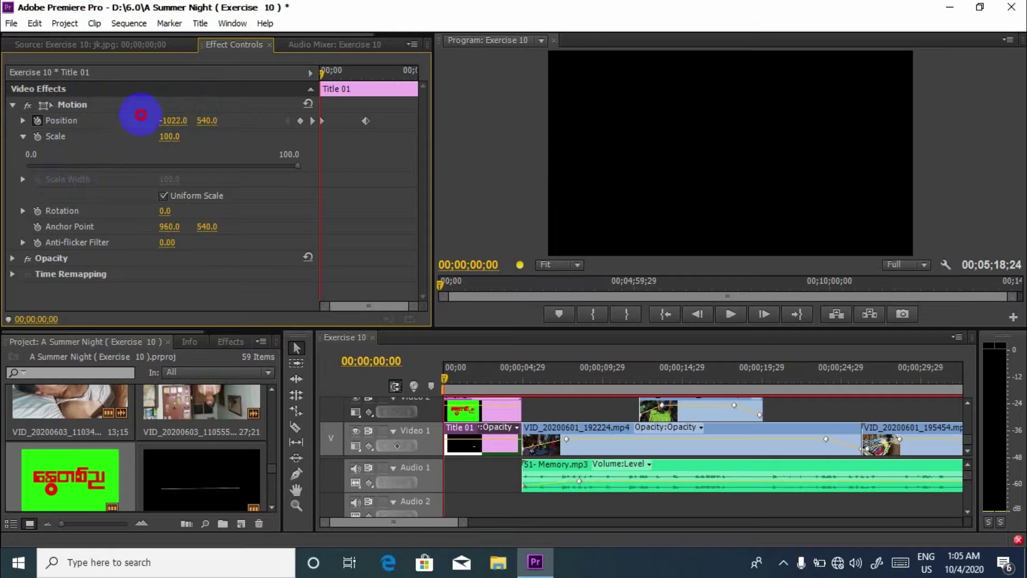
{"action": "left_click_drag", "start_coordinate": [140, 116], "coordinate": [125, 119]}
{"action": "left_click_drag", "start_coordinate": [181, 121], "coordinate": [168, 120]}
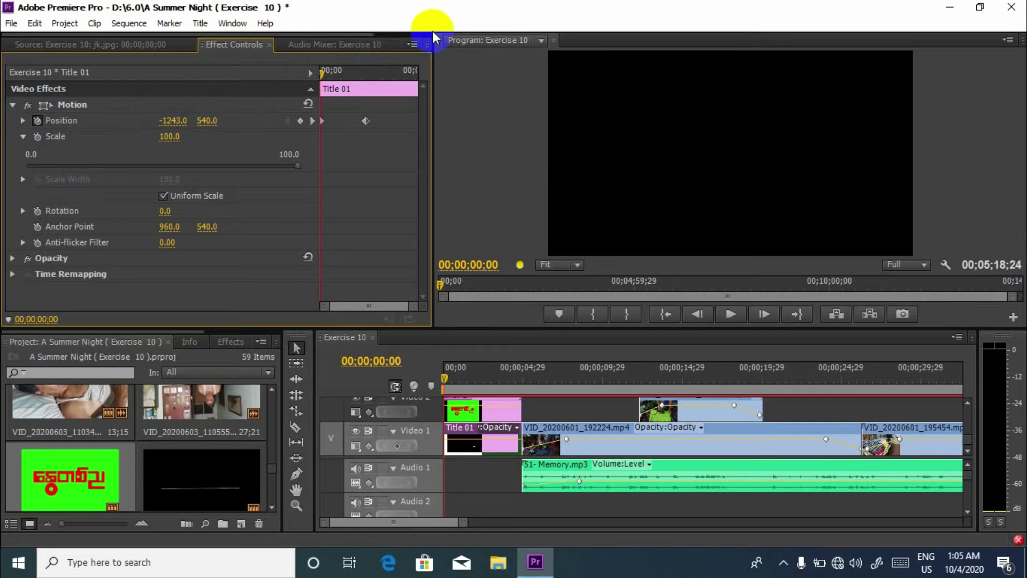
{"action": "key", "text": "space"}
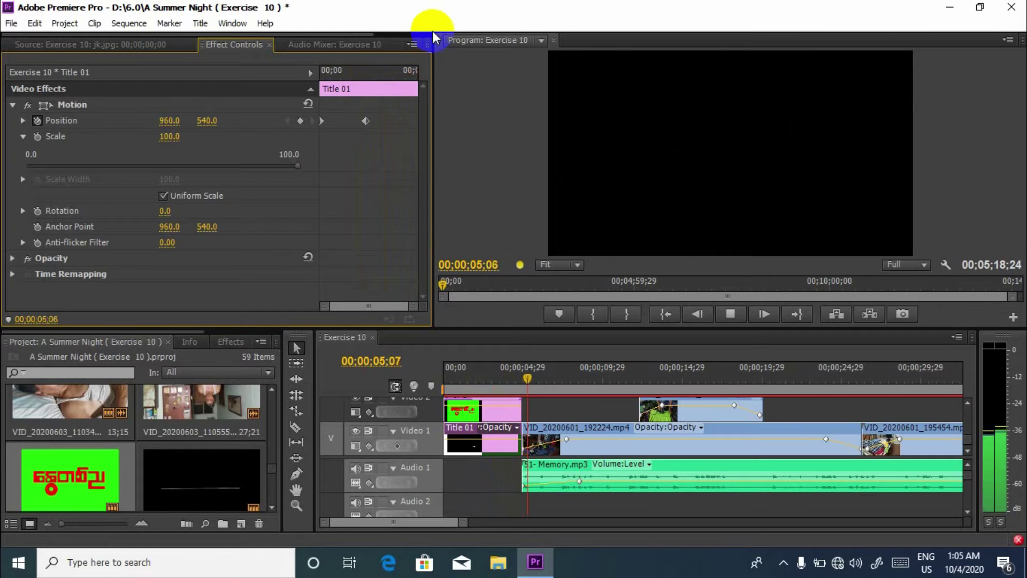
{"action": "key", "text": "space"}
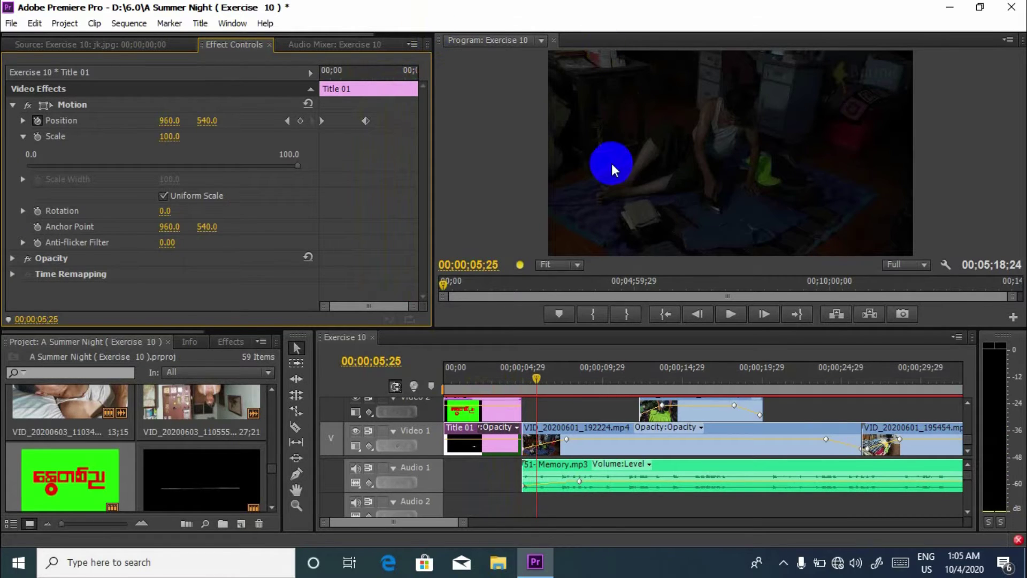
{"action": "left_click", "coordinate": [537, 377]}
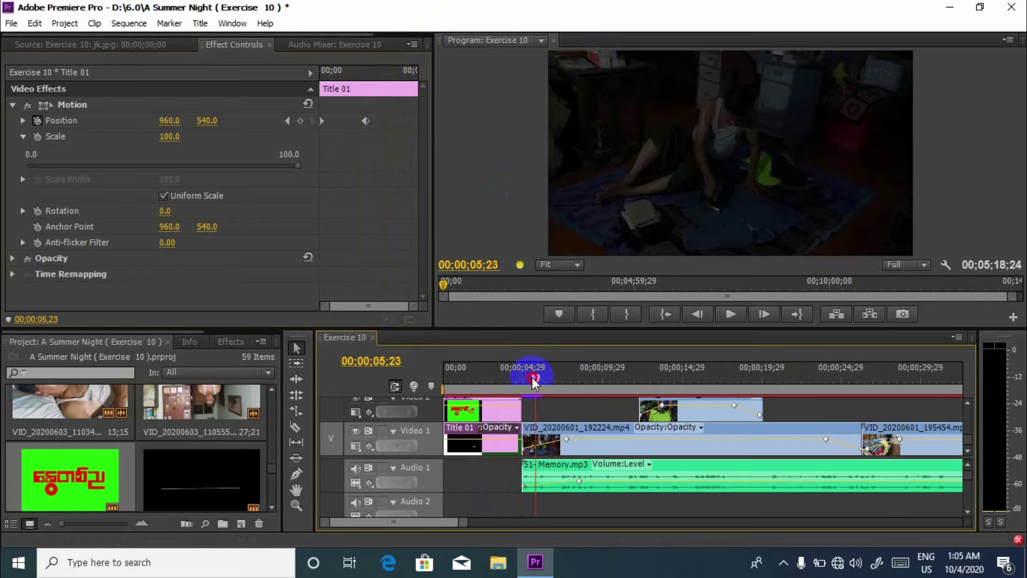
{"action": "key", "text": "Home"}
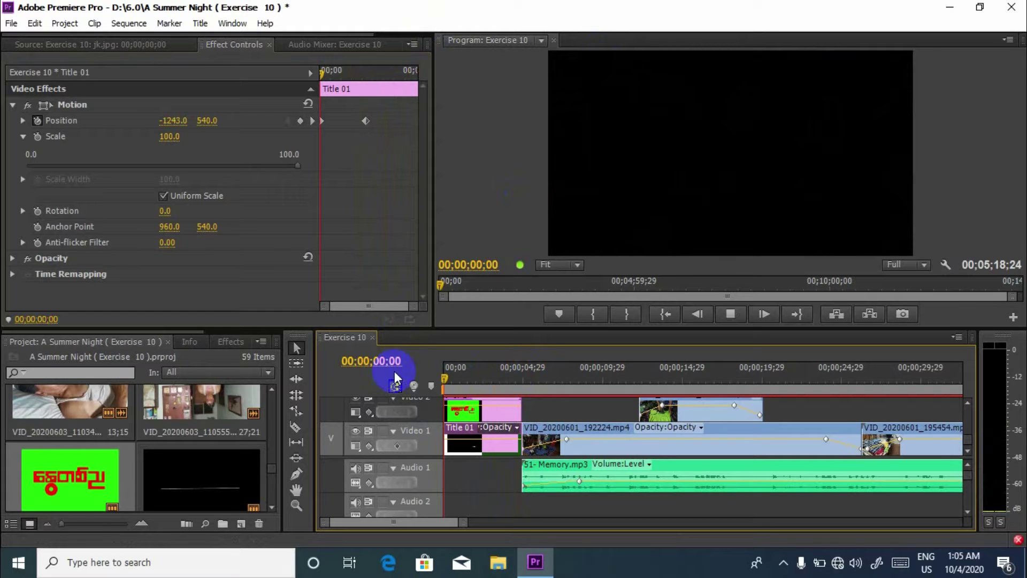
{"action": "key", "text": "space"}
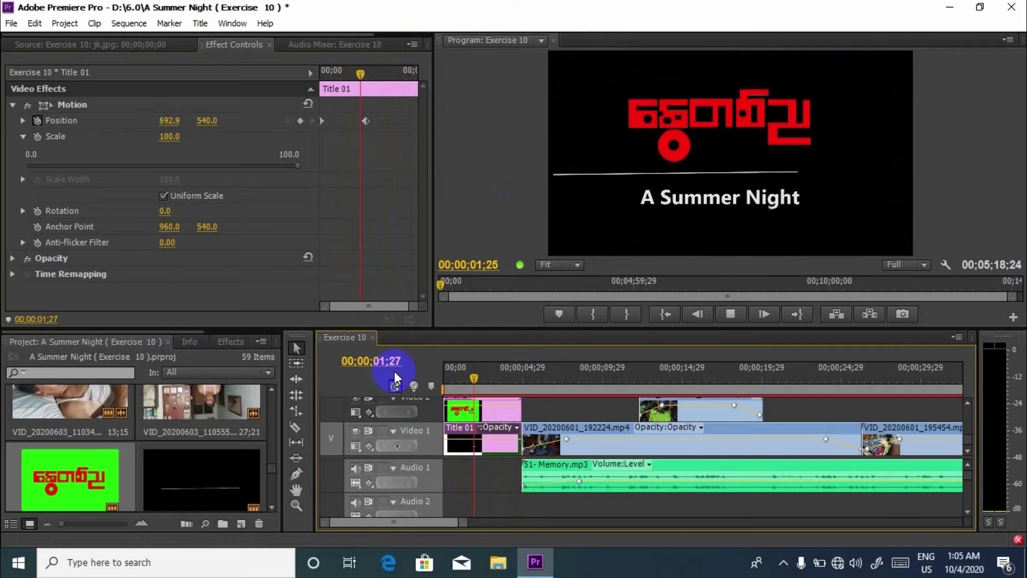
{"action": "key", "text": "space"}
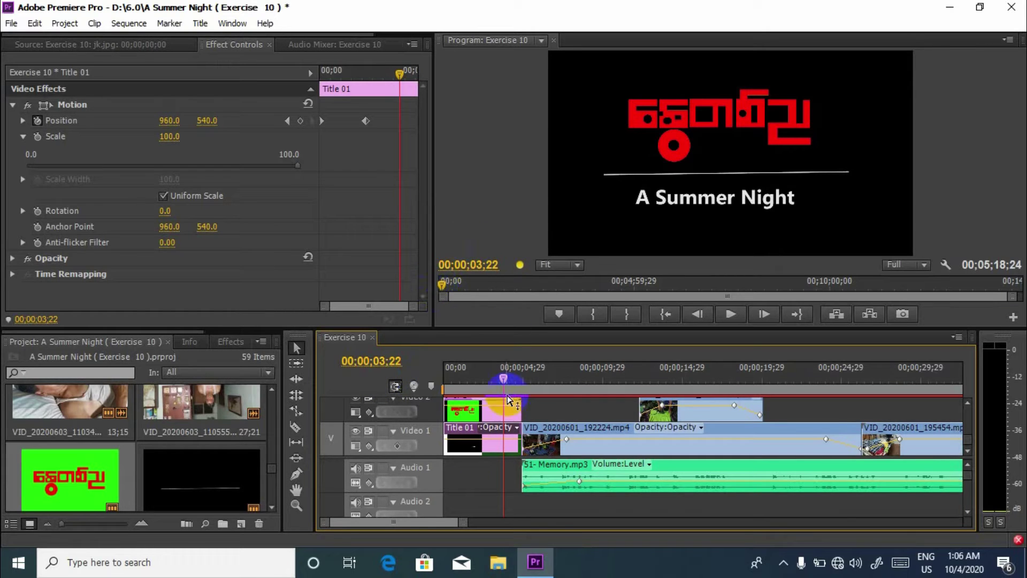
{"action": "mouse_move", "coordinate": [455, 523]}
{"action": "left_mouse_down"}
{"action": "mouse_move", "coordinate": [522, 525]}
{"action": "mouse_move", "coordinate": [500, 526]}
{"action": "left_mouse_up"}
{"action": "left_click", "coordinate": [472, 392]}
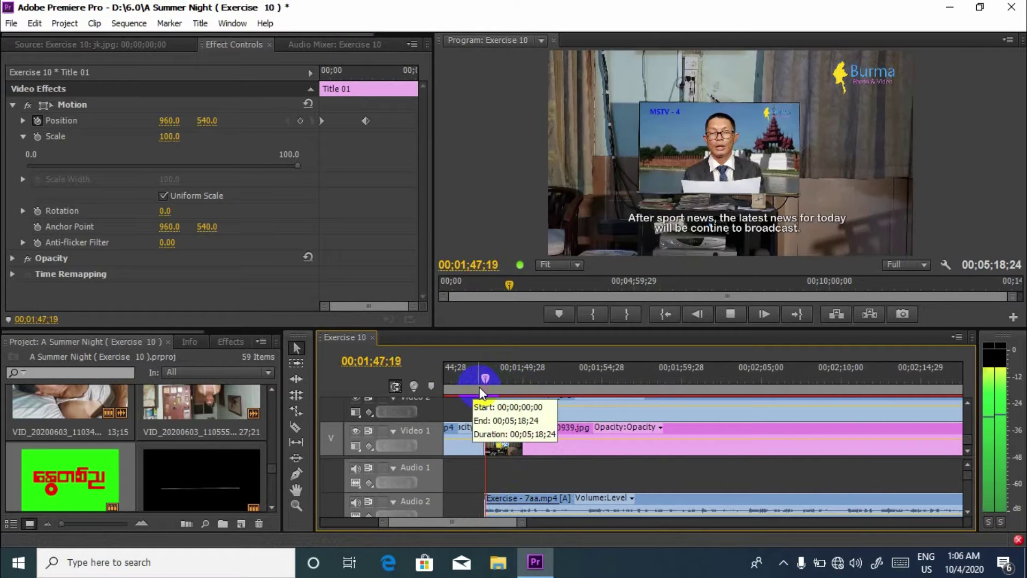
{"action": "key", "text": "space"}
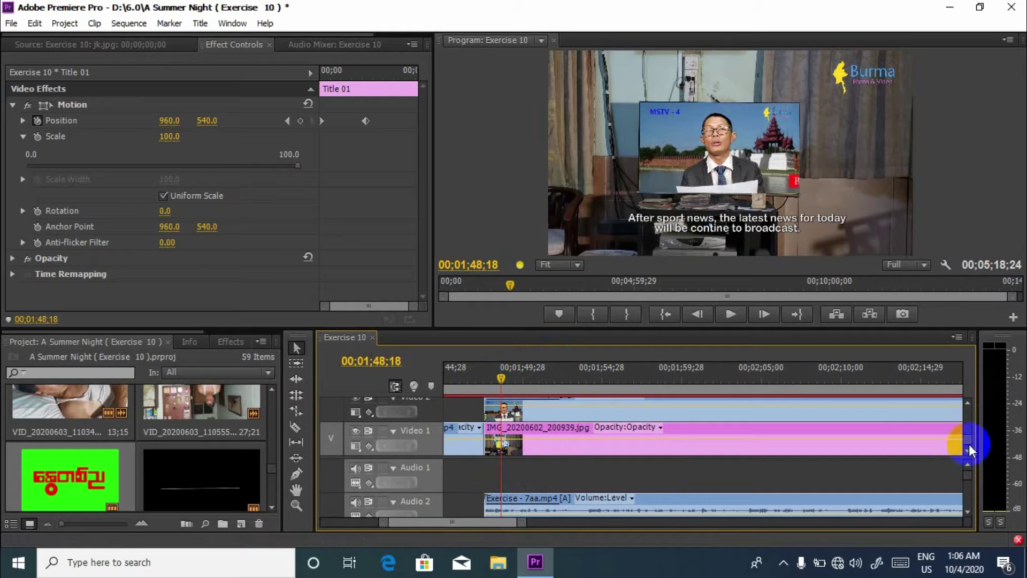
{"action": "left_click", "coordinate": [14, 23]}
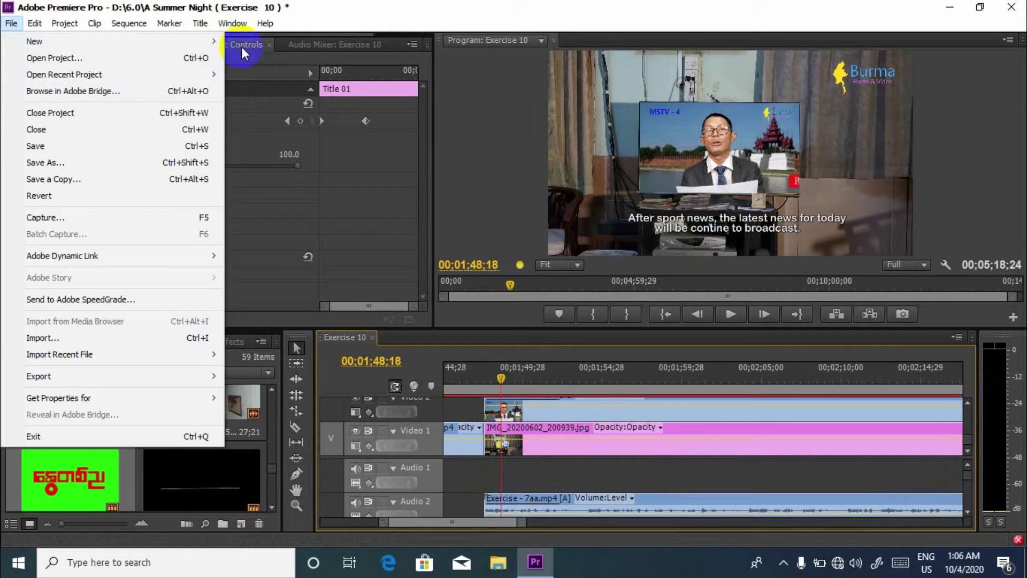
{"action": "mouse_move", "coordinate": [113, 41]}
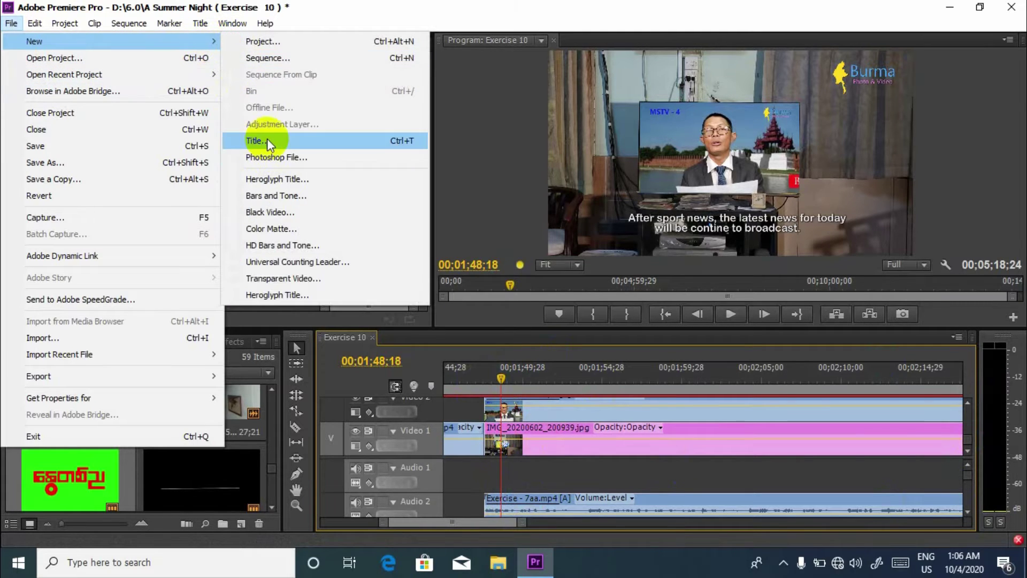
{"action": "left_click", "coordinate": [267, 141]}
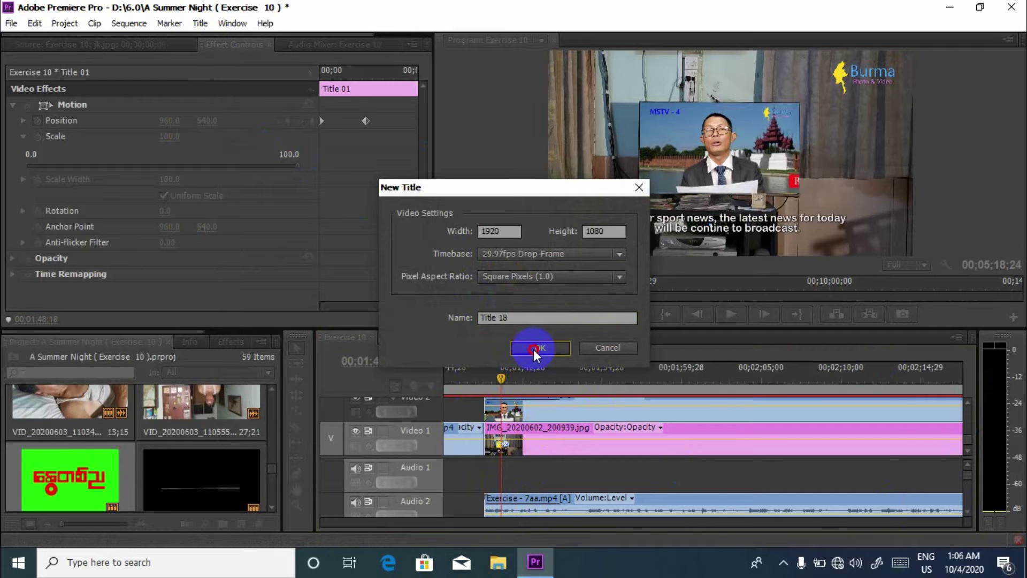
{"action": "left_click", "coordinate": [520, 347]}
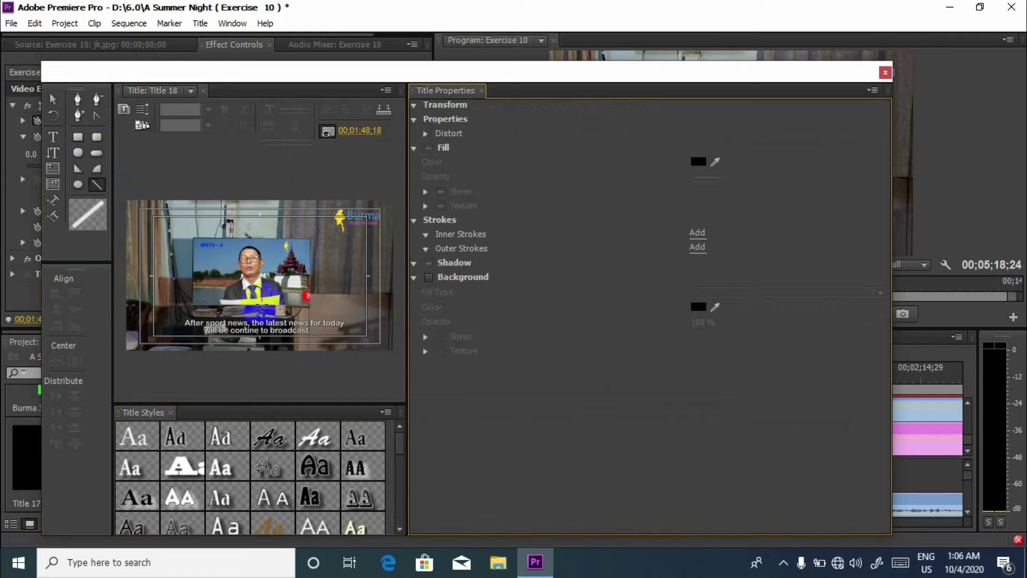
{"action": "left_click", "coordinate": [53, 138]}
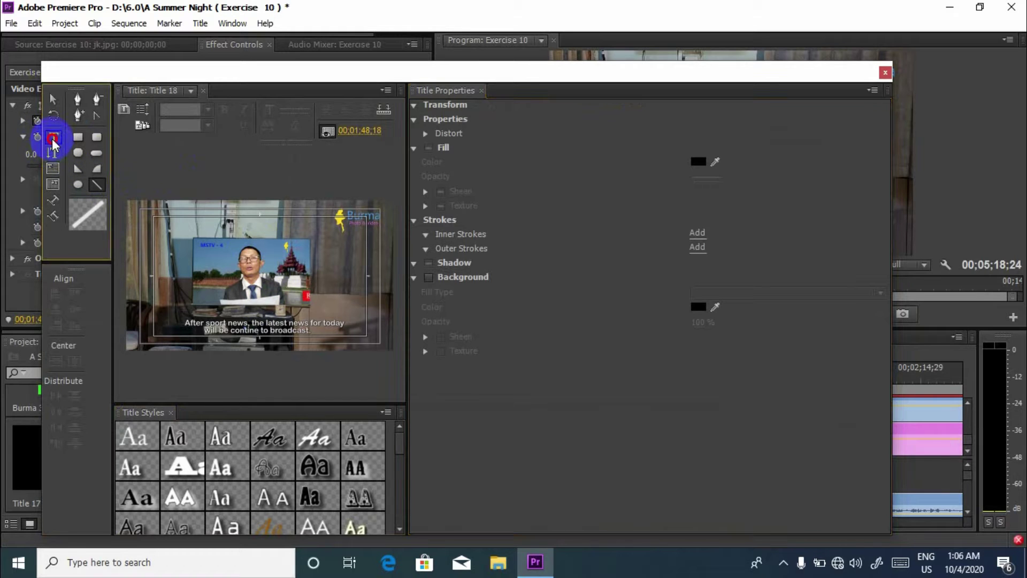
{"action": "left_click", "coordinate": [212, 308]}
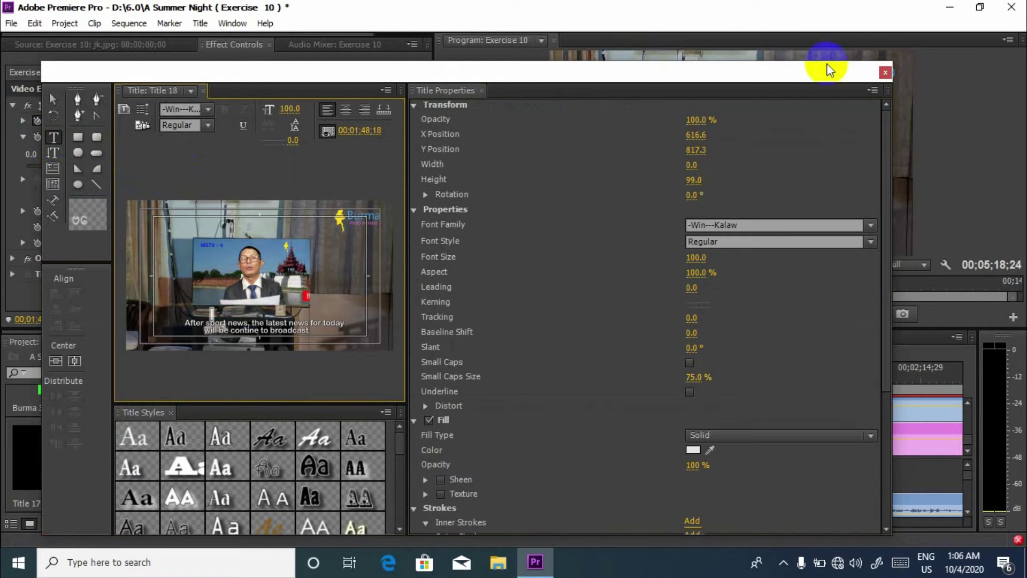
{"action": "left_click", "coordinate": [885, 75]}
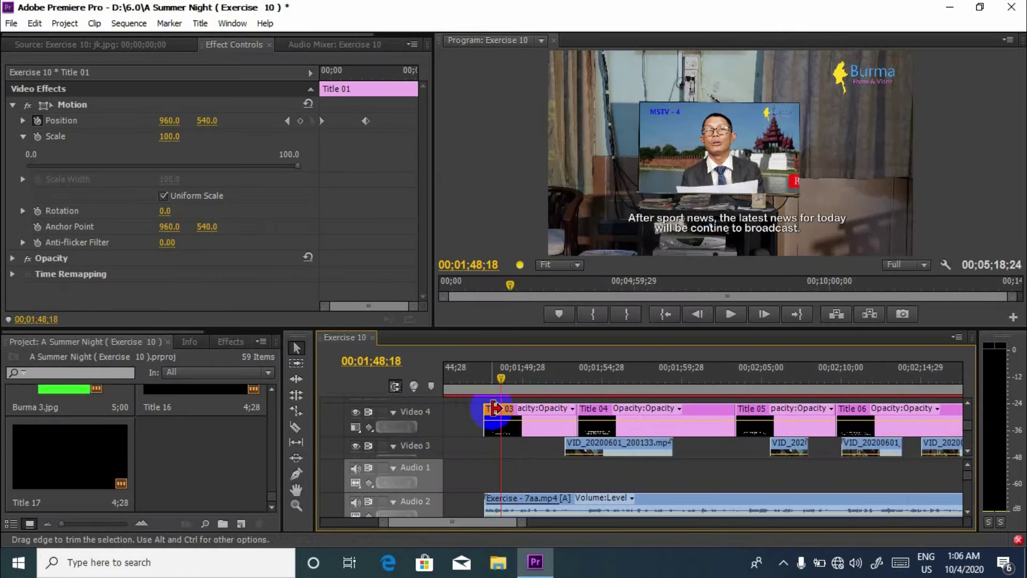
{"action": "left_click", "coordinate": [514, 415]}
{"action": "double_click", "coordinate": [514, 415]}
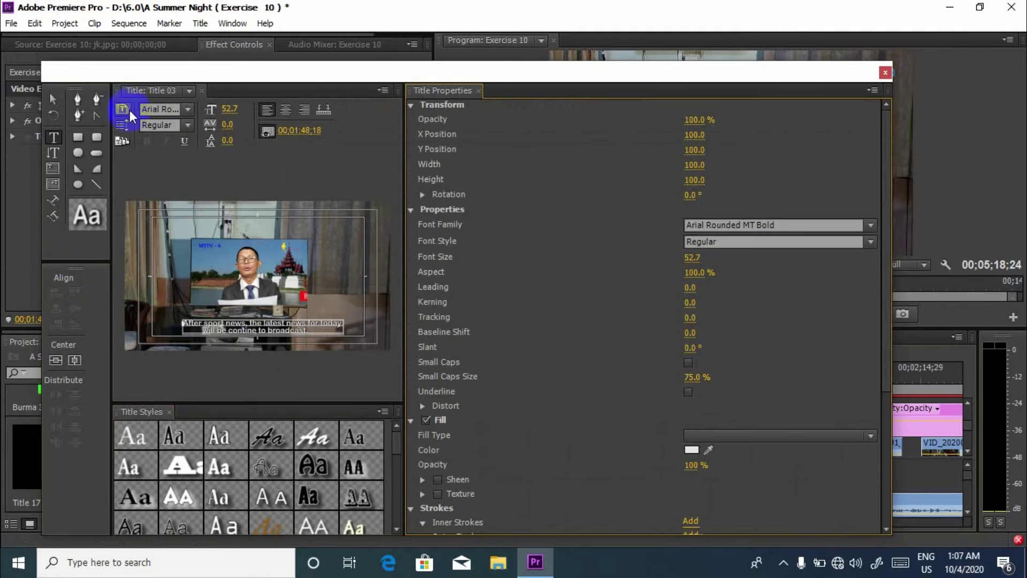
{"action": "left_click", "coordinate": [186, 110]}
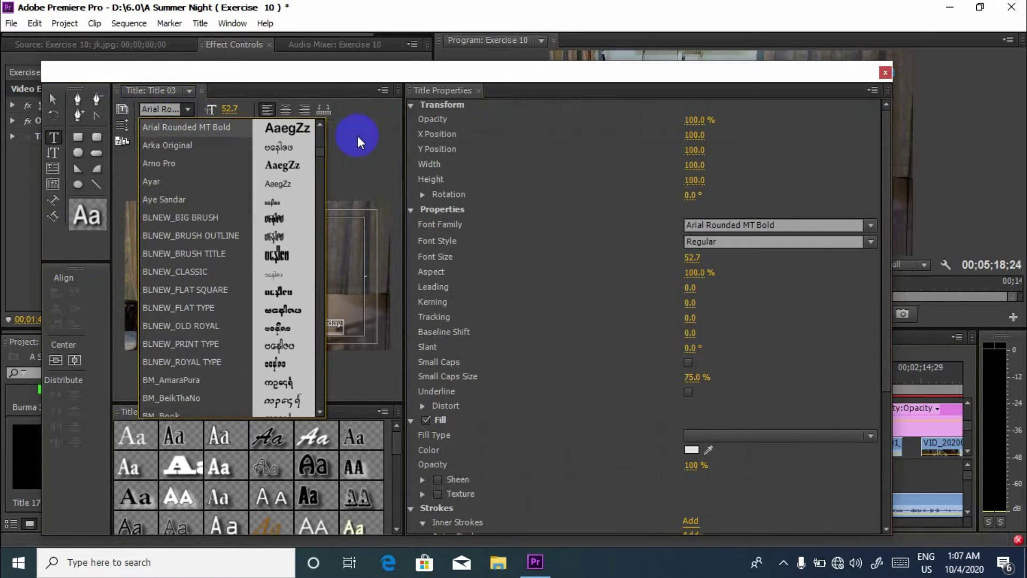
{"action": "left_click", "coordinate": [358, 135]}
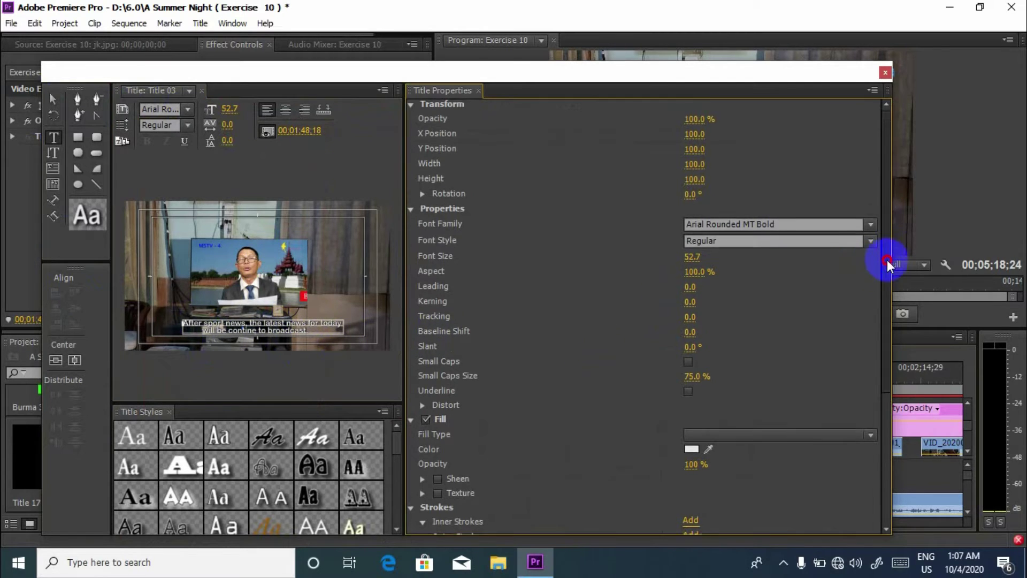
{"action": "left_click_drag", "start_coordinate": [888, 260], "coordinate": [889, 368]}
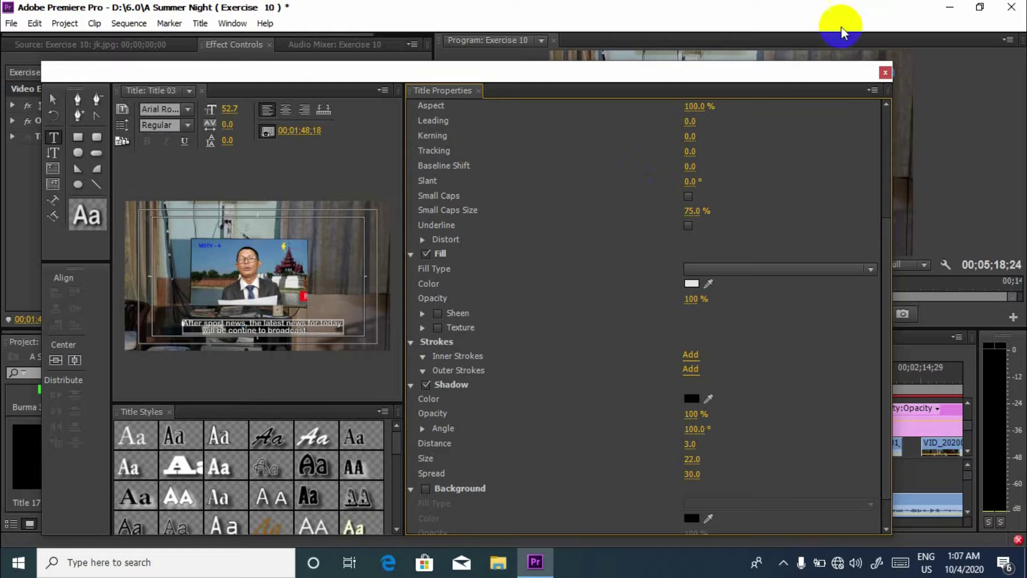
{"action": "left_click", "coordinate": [883, 74]}
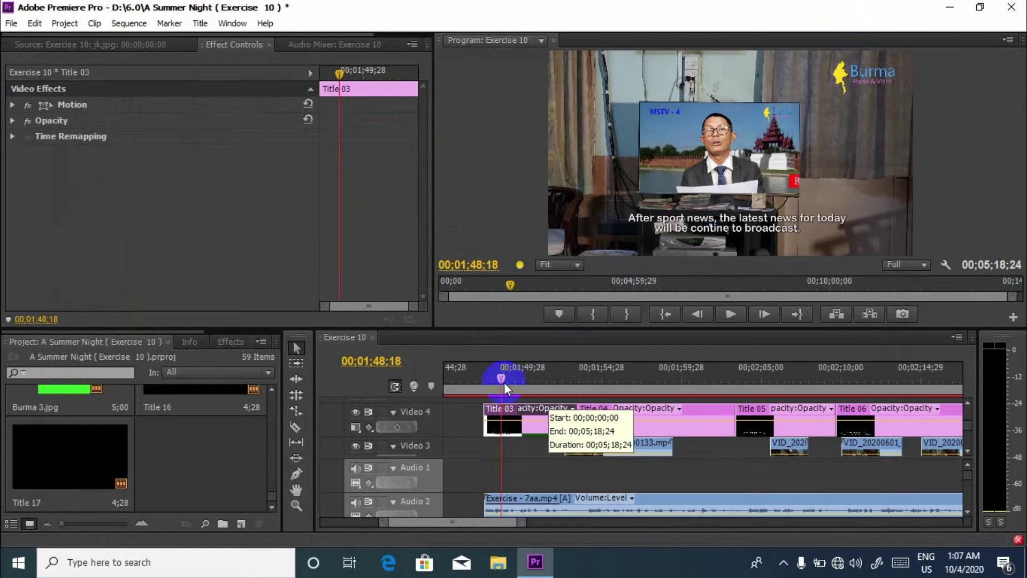
At 00;01;55;08, select Title 03's subtitle text box and close the Titler
{"action": "left_click_drag", "start_coordinate": [500, 380], "coordinate": [607, 386]}
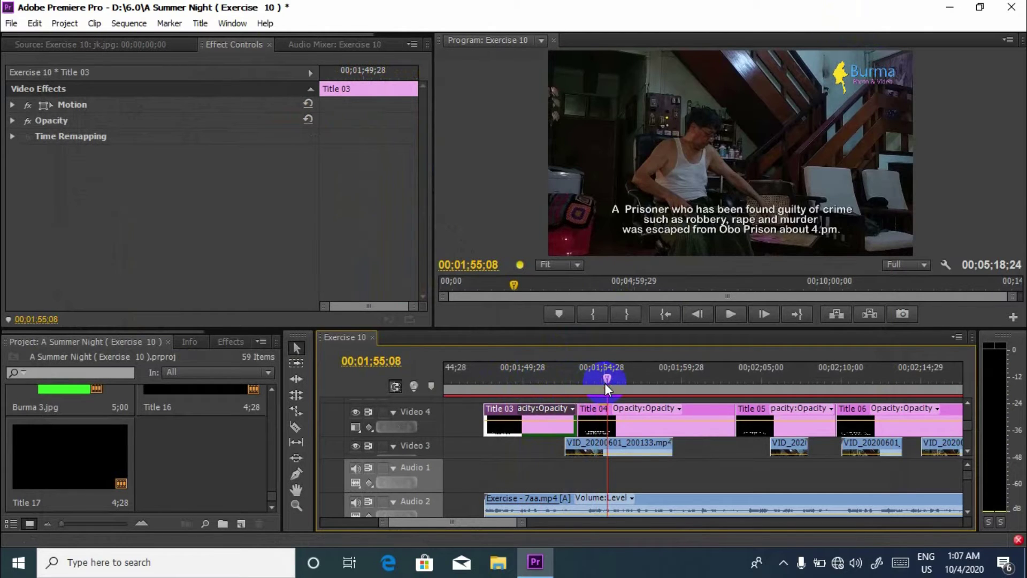
{"action": "double_click", "coordinate": [515, 409]}
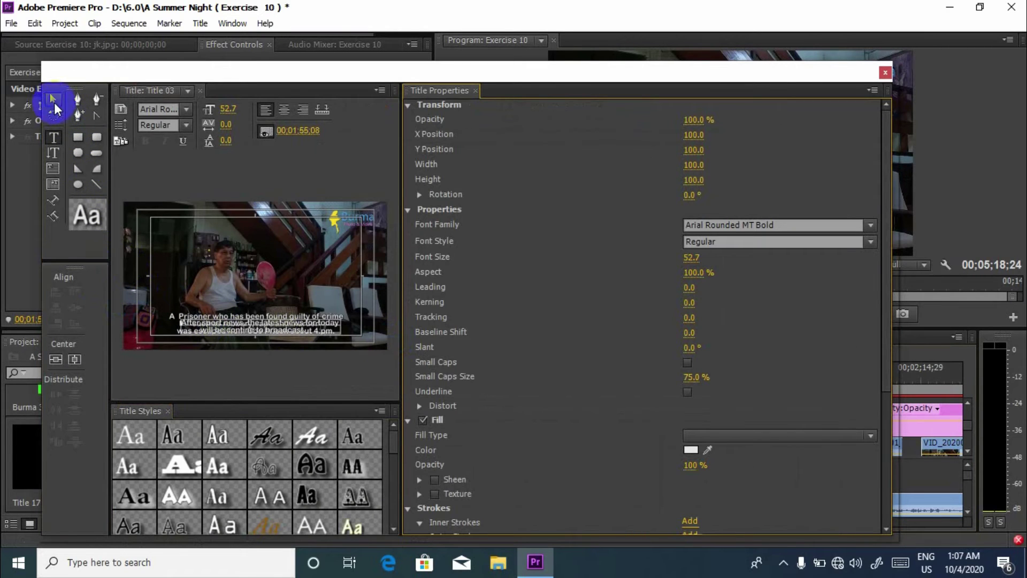
{"action": "left_click", "coordinate": [53, 99]}
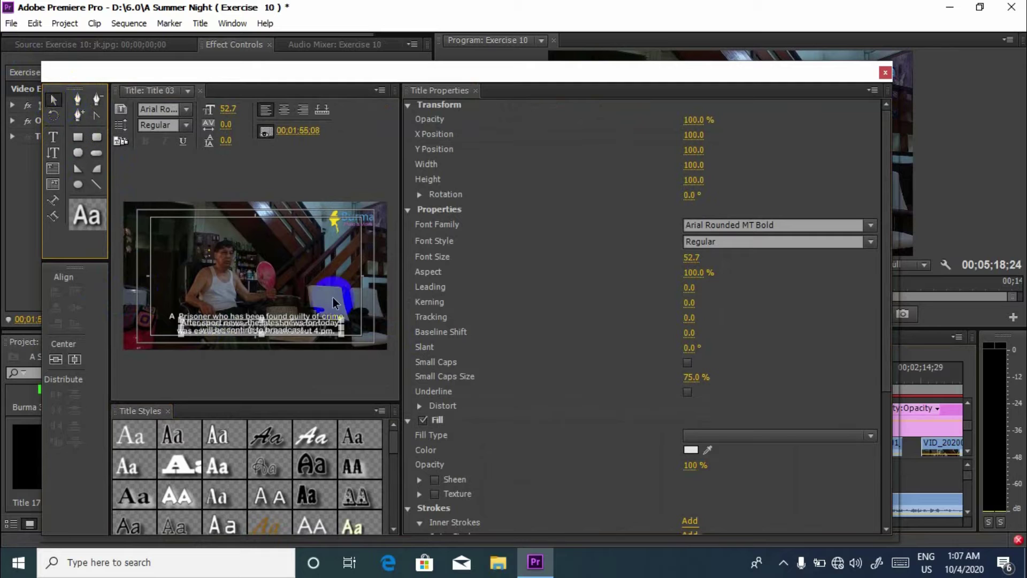
{"action": "left_click", "coordinate": [321, 327]}
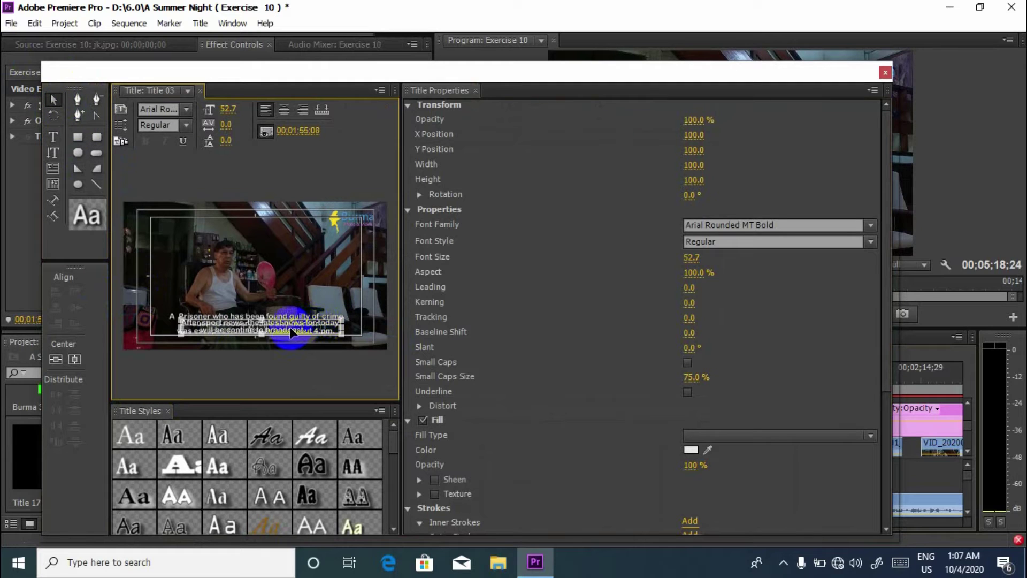
{"action": "left_click", "coordinate": [886, 72]}
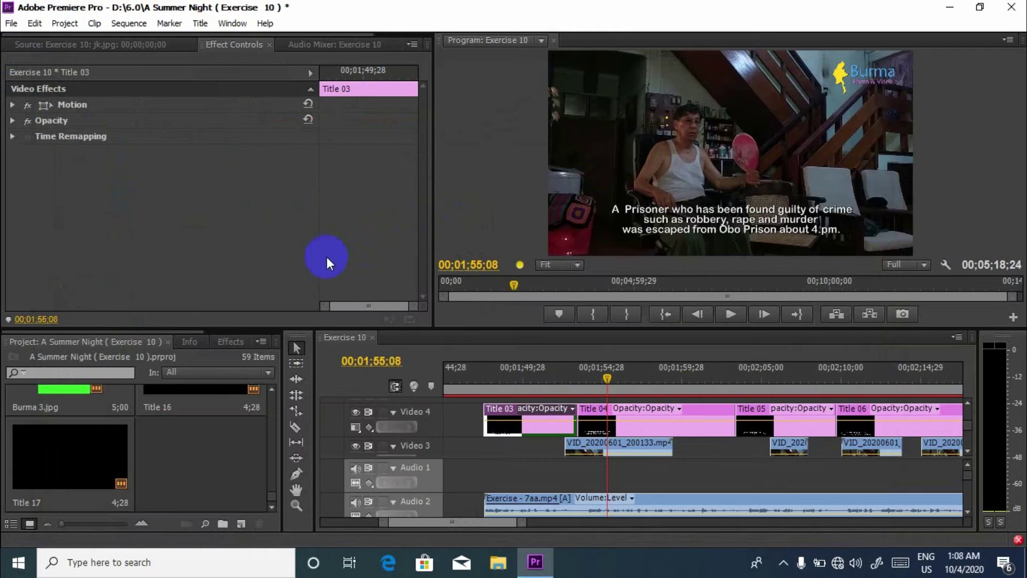
Create Title 19 and trim its text line to 'After sport news'
{"action": "left_click", "coordinate": [11, 23]}
{"action": "mouse_move", "coordinate": [48, 41]}
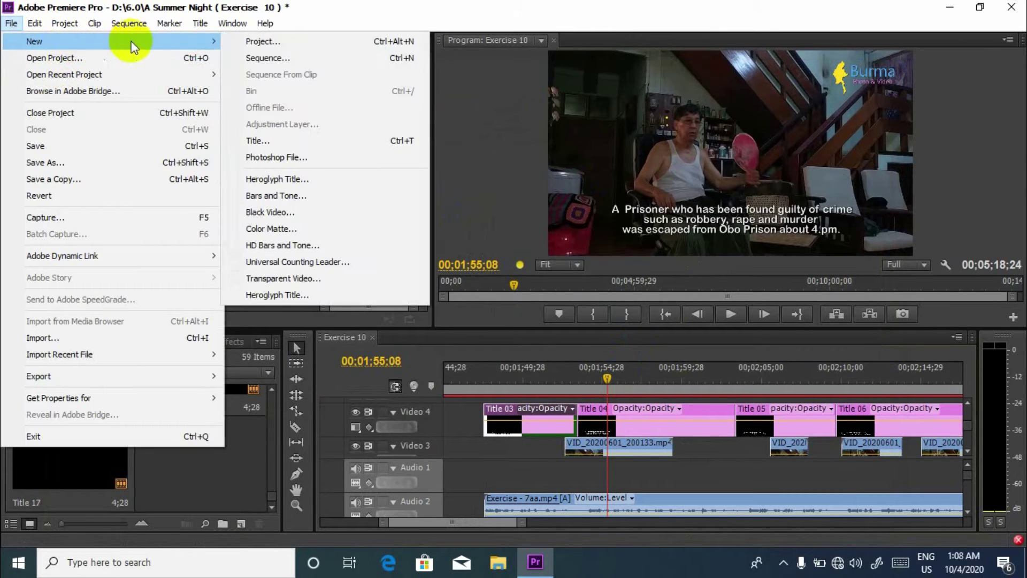
{"action": "left_click", "coordinate": [278, 139]}
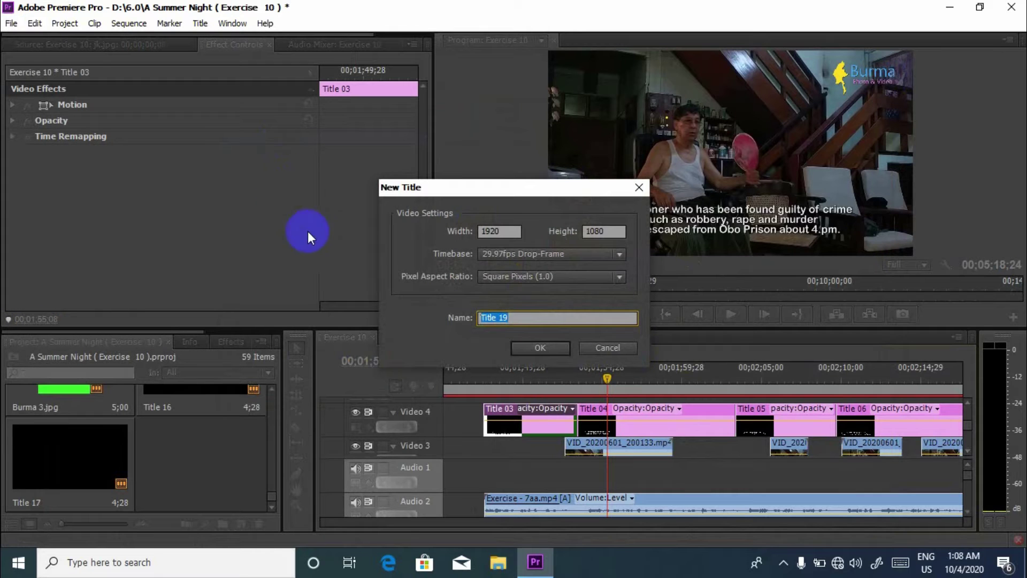
{"action": "left_click", "coordinate": [529, 348]}
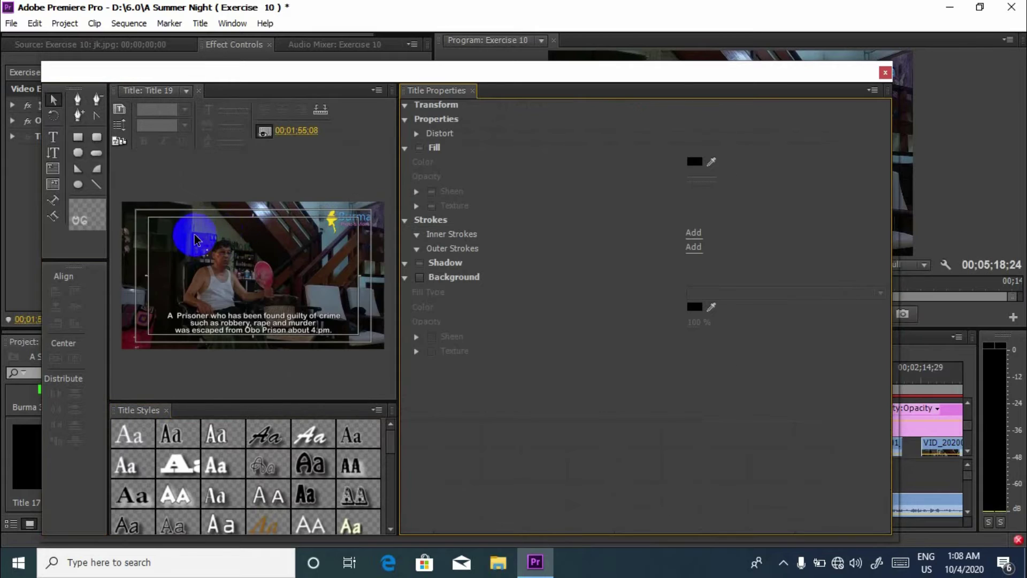
{"action": "left_click", "coordinate": [168, 238]}
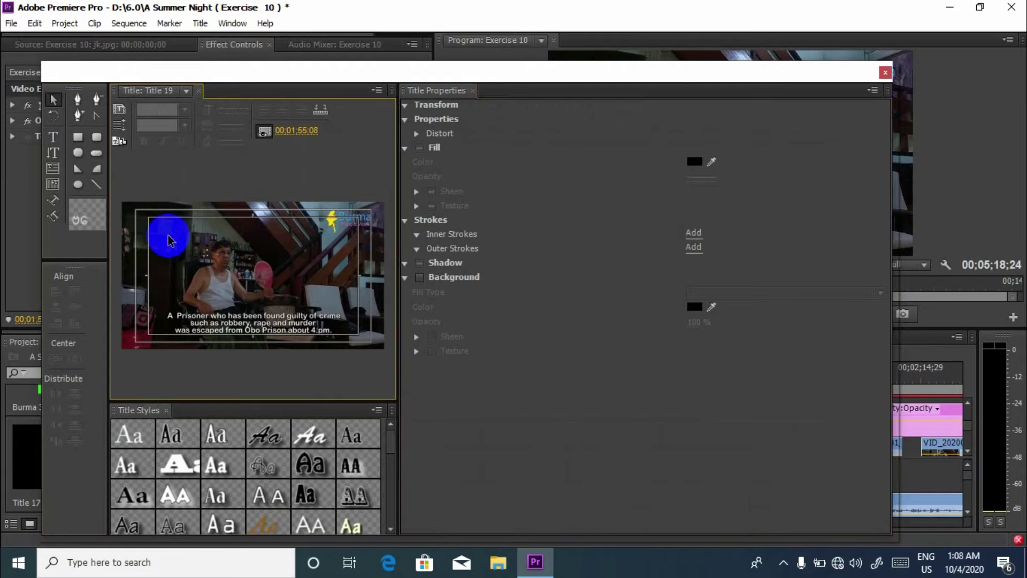
{"action": "left_click_drag", "start_coordinate": [168, 315], "coordinate": [330, 331]}
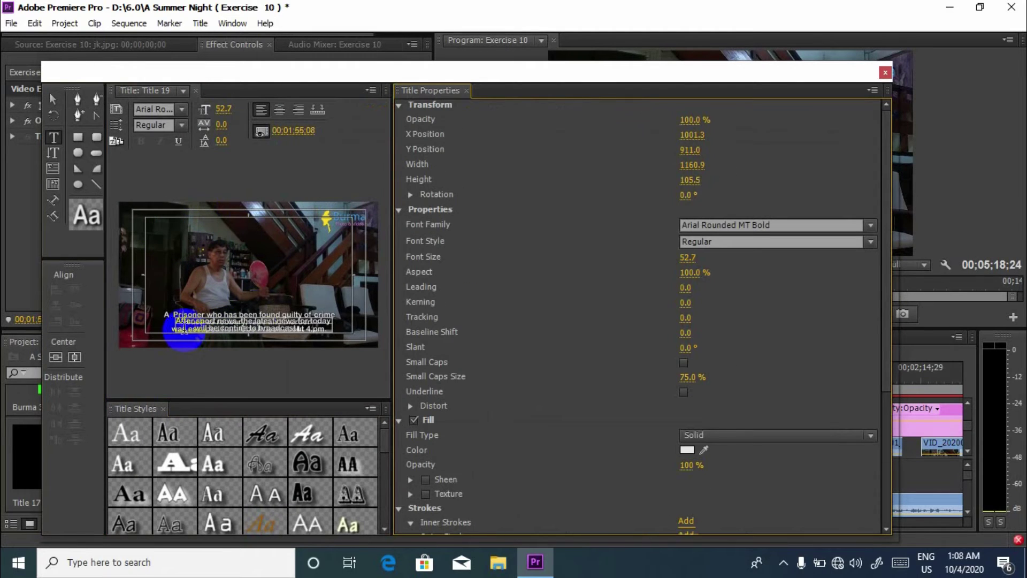
{"action": "left_click", "coordinate": [331, 331]}
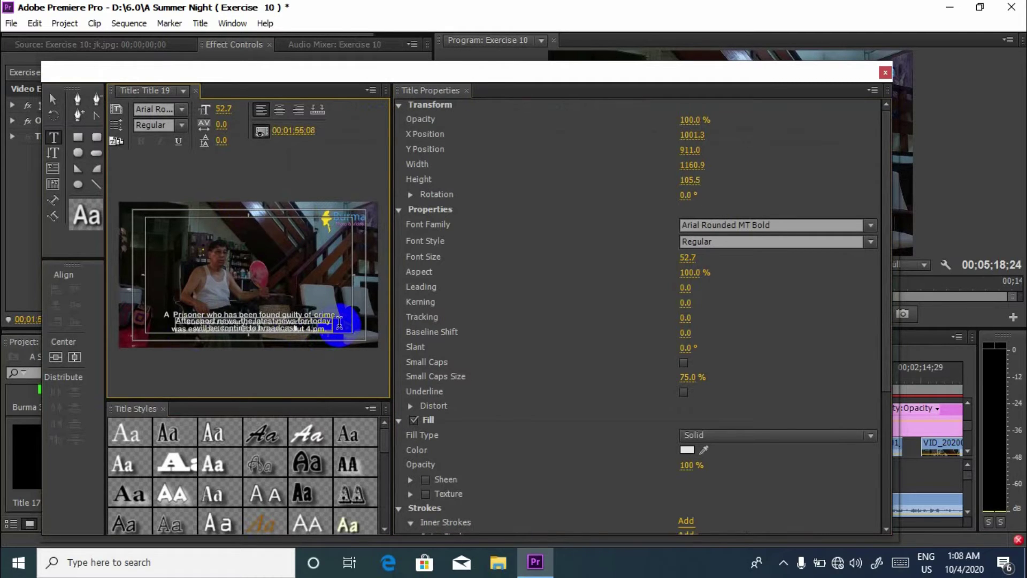
{"action": "left_click_drag", "start_coordinate": [342, 321], "coordinate": [347, 329]}
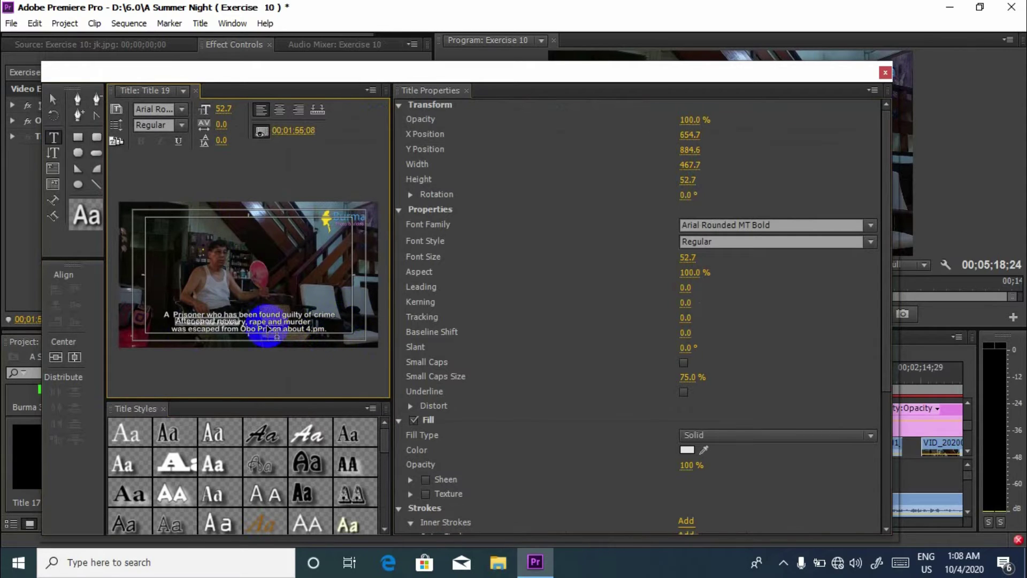
Move the 'After sport news' text above the subtitle and close the title designer
{"action": "left_click", "coordinate": [57, 98]}
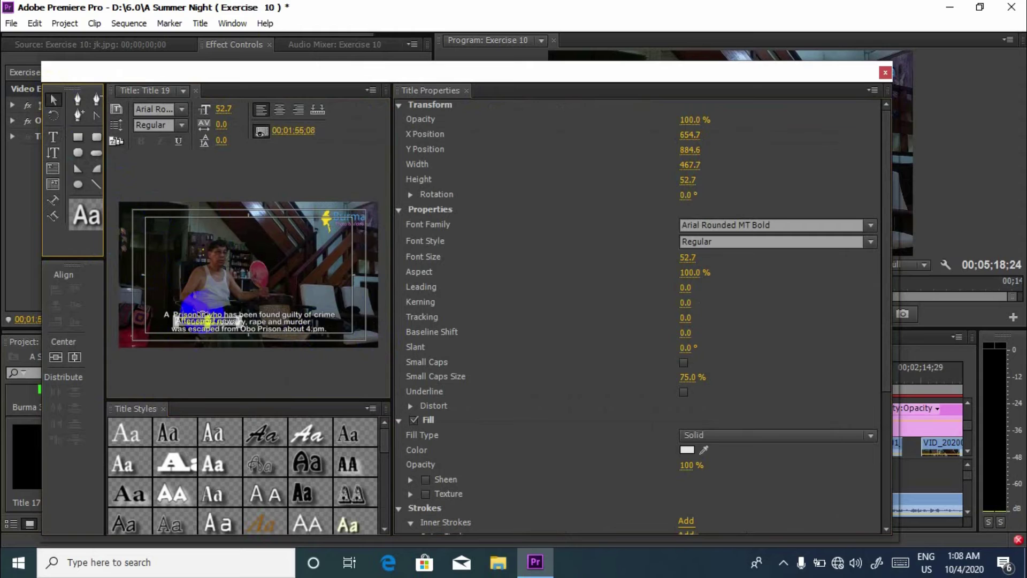
{"action": "left_click", "coordinate": [226, 323]}
{"action": "left_click_drag", "start_coordinate": [227, 322], "coordinate": [207, 276]}
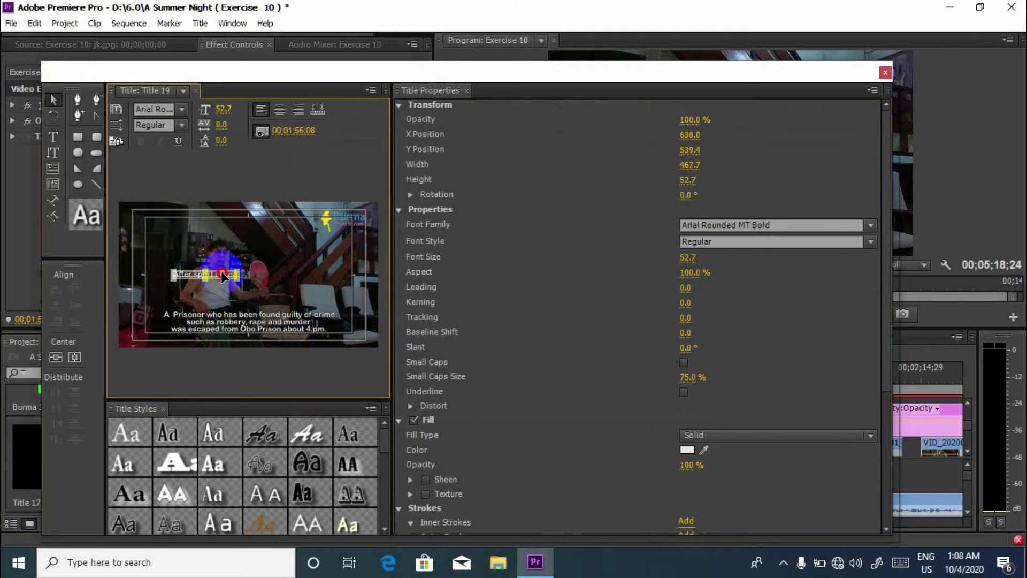
{"action": "left_click", "coordinate": [273, 274]}
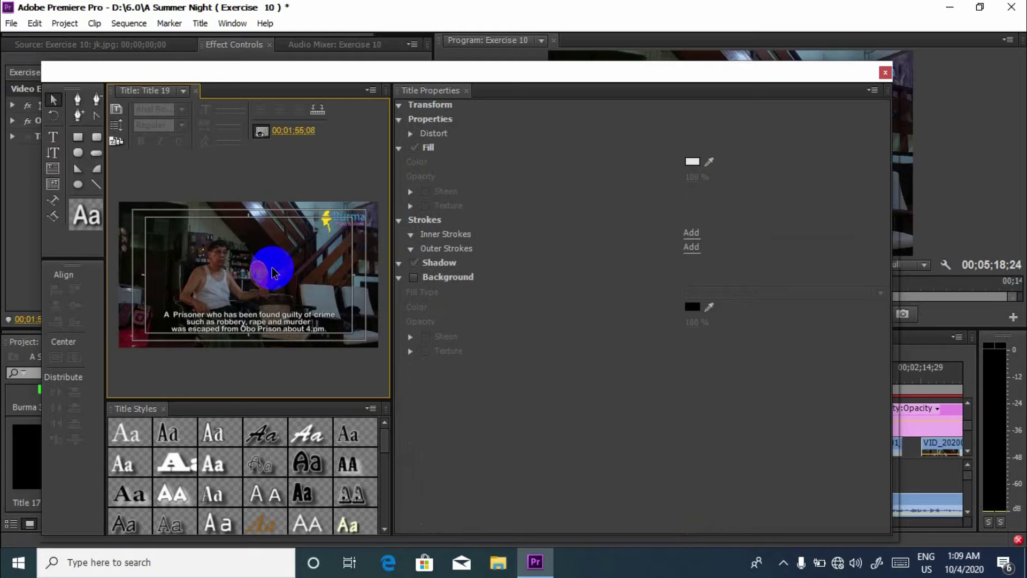
{"action": "left_click", "coordinate": [887, 74]}
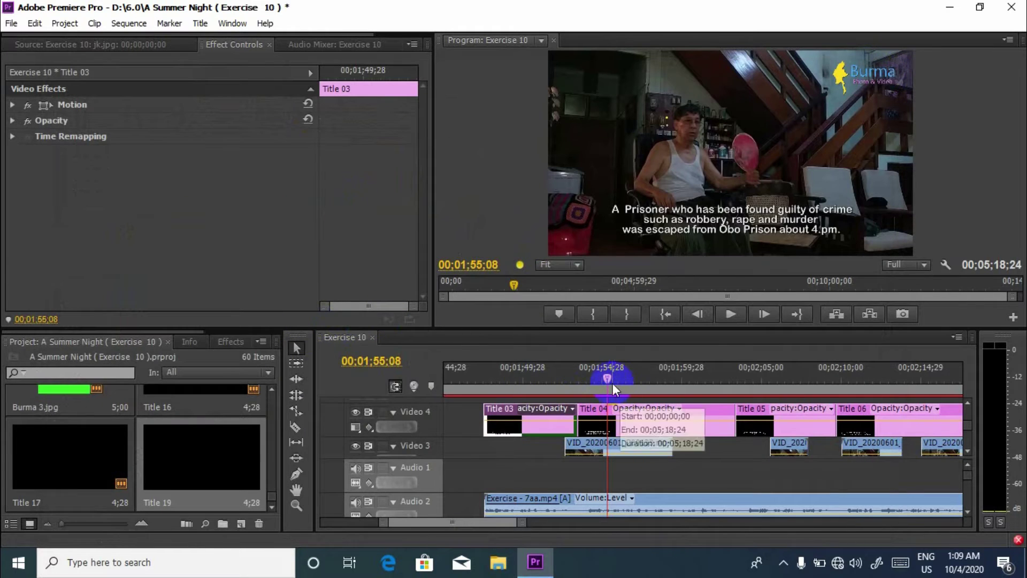
Scrub the playhead to 00;02;01;00 and scroll to the upper video tracks
{"action": "left_click_drag", "start_coordinate": [608, 379], "coordinate": [700, 383]}
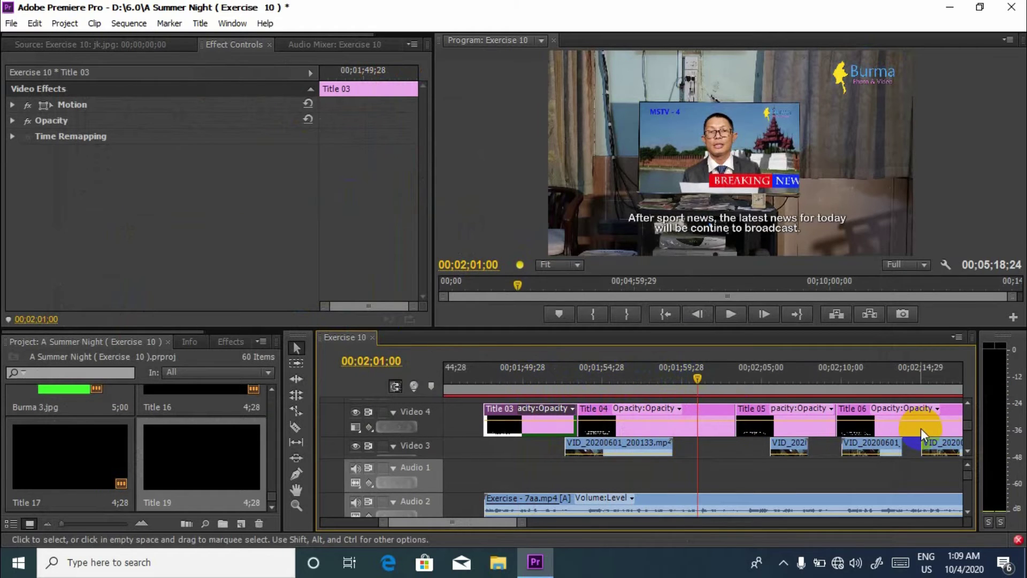
{"action": "left_click", "coordinate": [966, 423]}
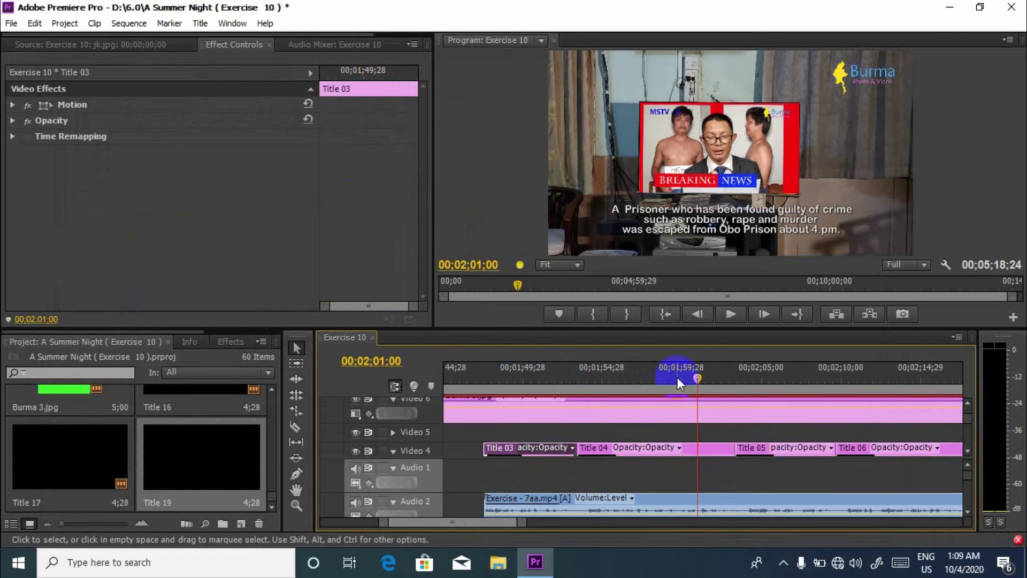
Place Burma 3.jpg on Video 7 near 2:00, select it, and show the Effects list
{"action": "left_click_drag", "start_coordinate": [697, 377], "coordinate": [695, 373]}
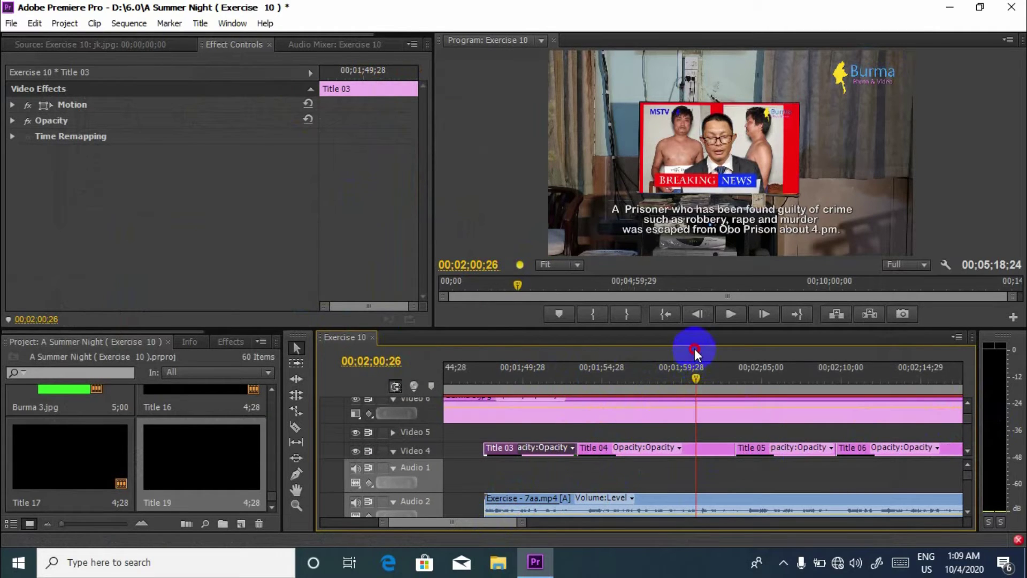
{"action": "scroll", "coordinate": [680, 424], "scroll_direction": "up", "scroll_amount": 2}
{"action": "double_click", "coordinate": [652, 419]}
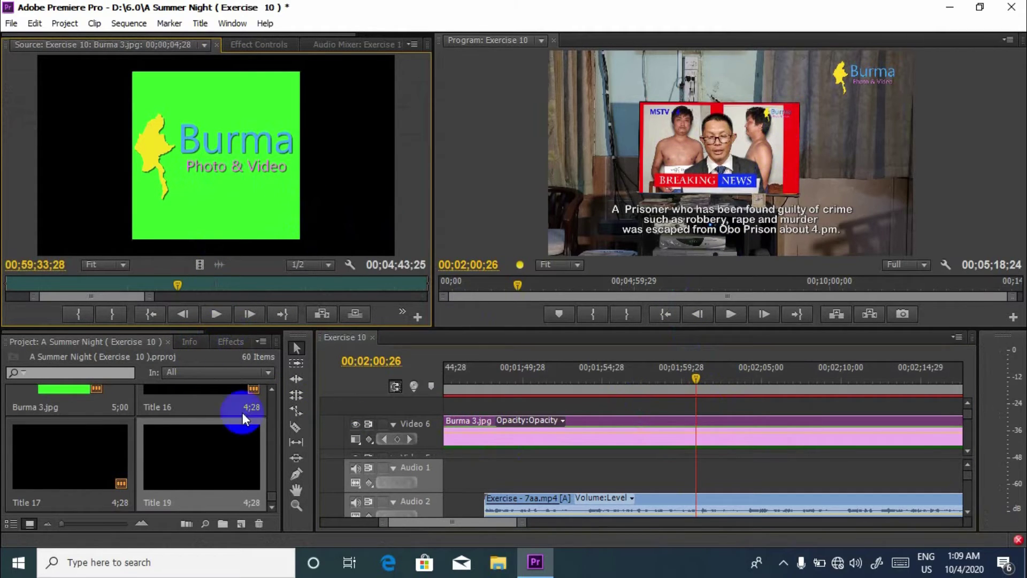
{"action": "left_click_drag", "start_coordinate": [71, 398], "coordinate": [652, 414]}
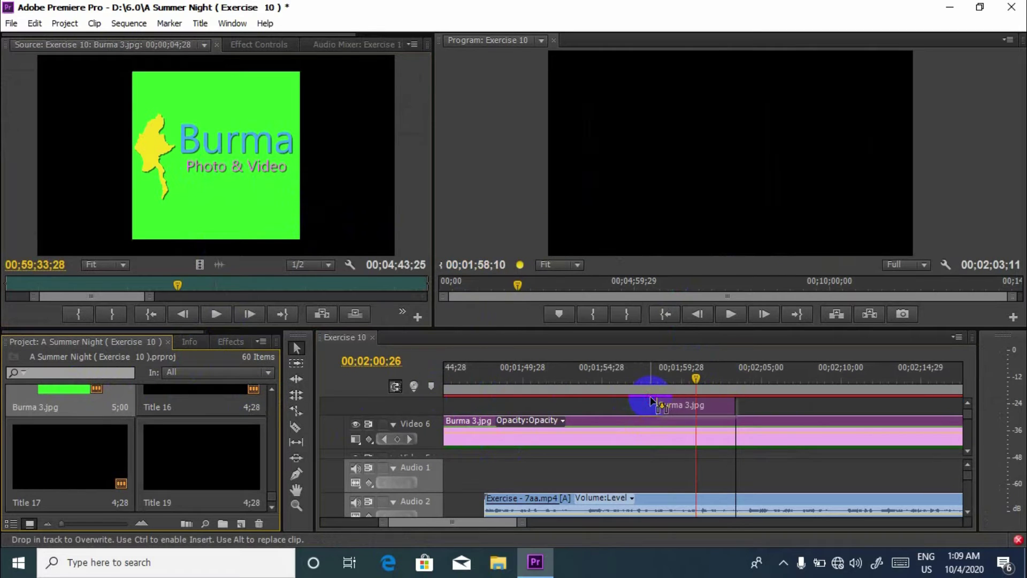
{"action": "scroll", "coordinate": [693, 385], "scroll_direction": "down", "scroll_amount": 3}
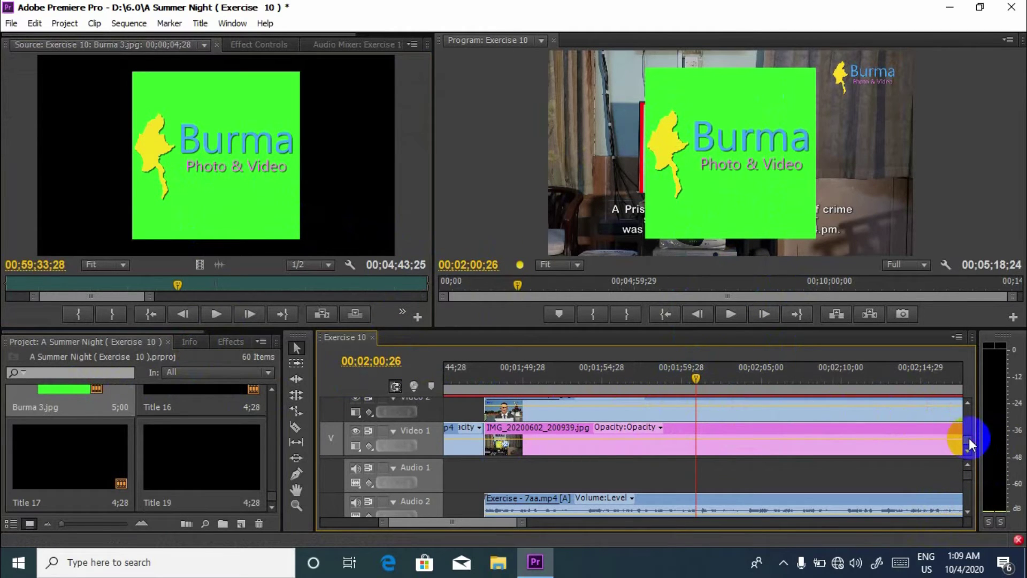
{"action": "left_click_drag", "start_coordinate": [969, 438], "coordinate": [969, 398]}
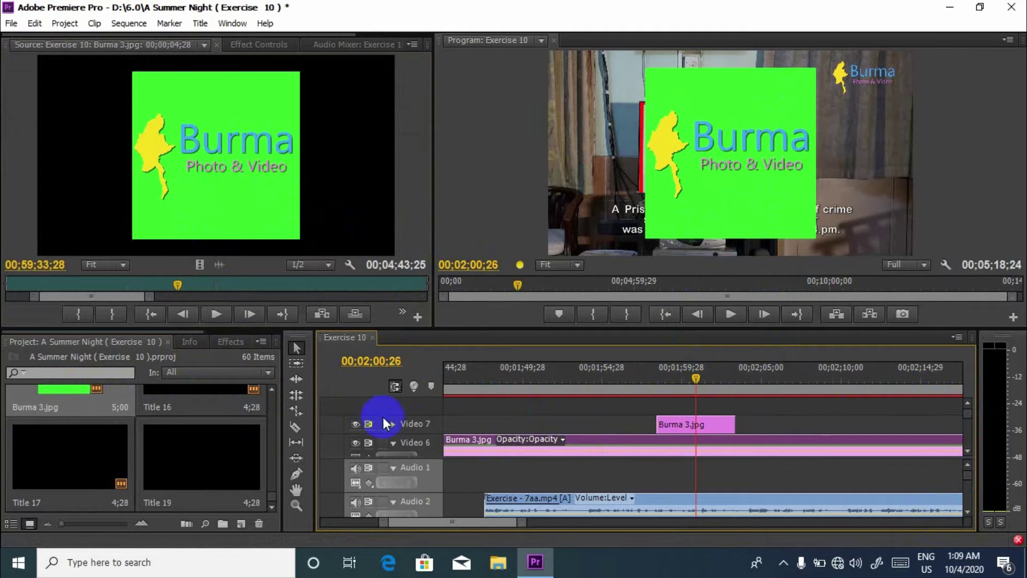
{"action": "left_click", "coordinate": [688, 425]}
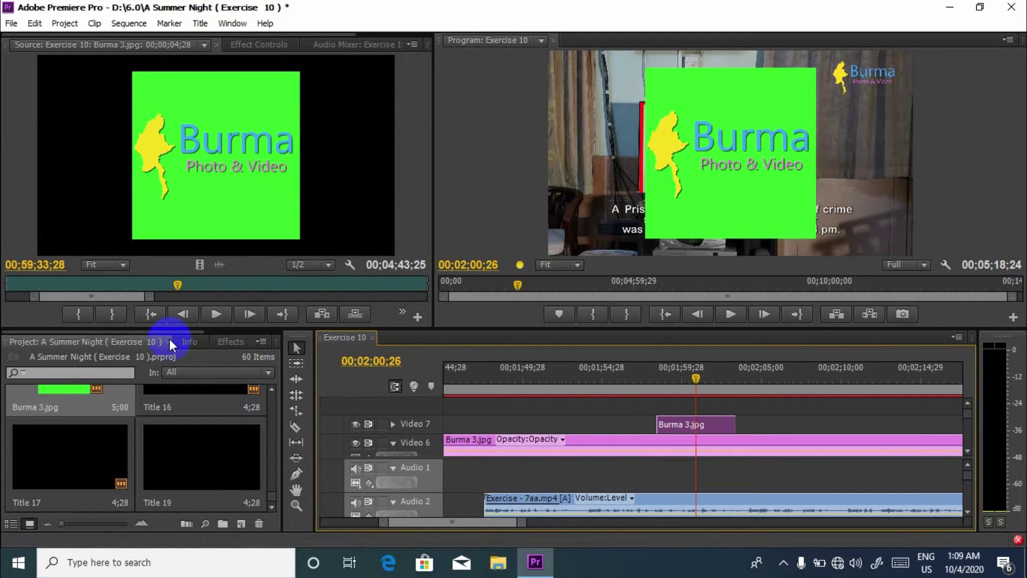
{"action": "left_click", "coordinate": [234, 341]}
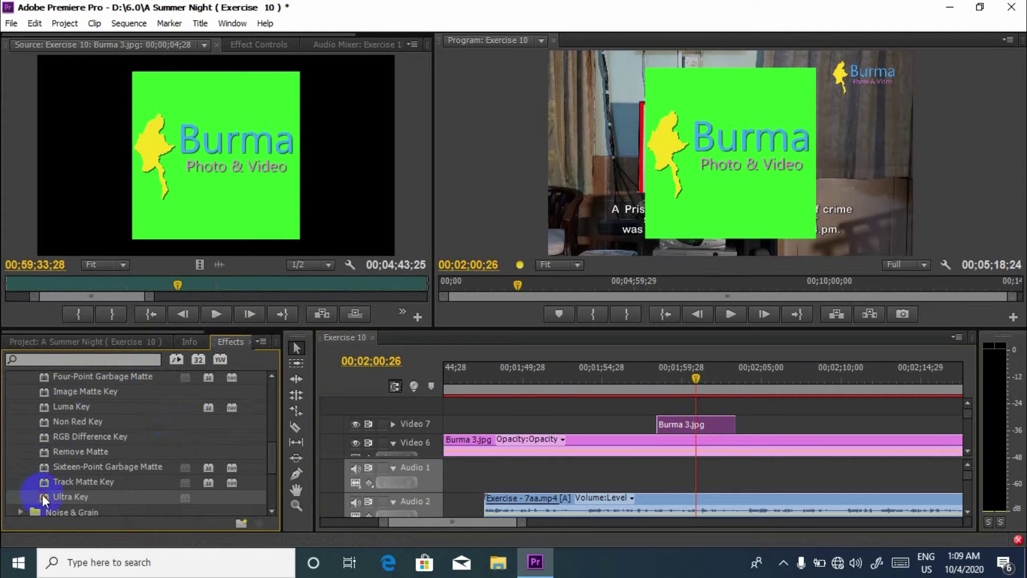
Key out the logo's green background with Ultra Key by sampling the green in the Program monitor
{"action": "left_click", "coordinate": [246, 45]}
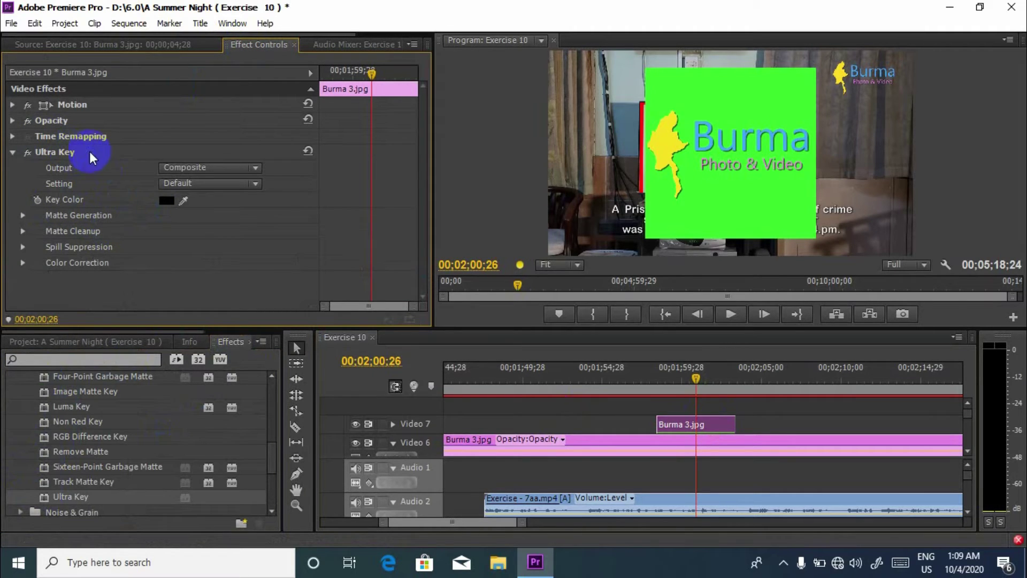
{"action": "left_click", "coordinate": [165, 202]}
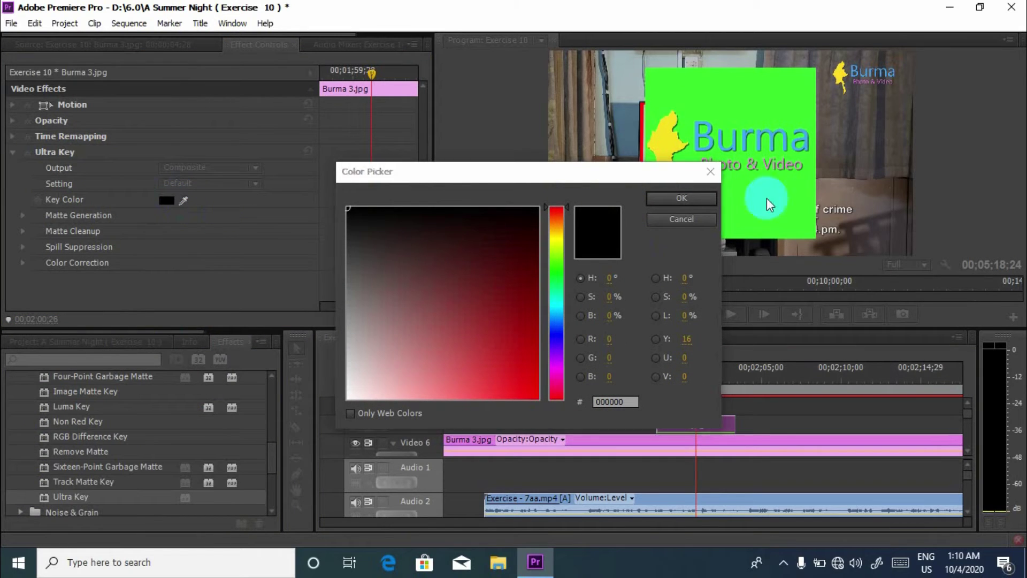
{"action": "left_click", "coordinate": [710, 170]}
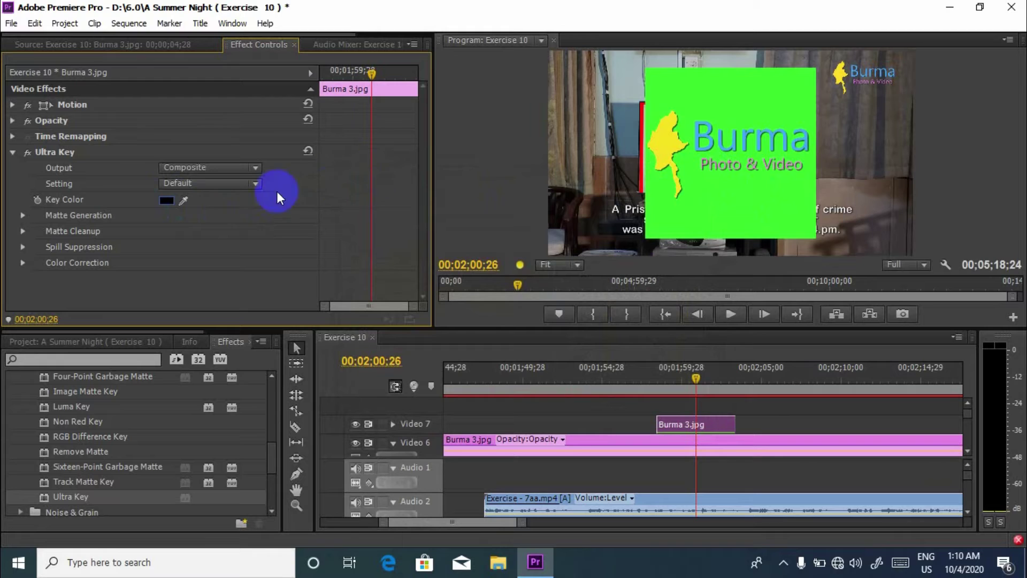
{"action": "left_click", "coordinate": [193, 199]}
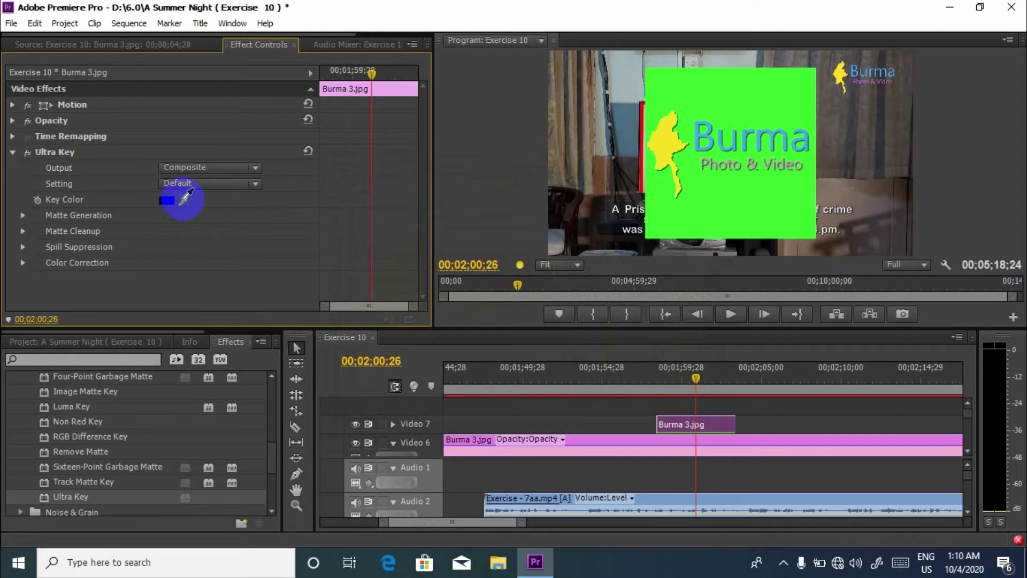
{"action": "left_click_drag", "start_coordinate": [184, 199], "coordinate": [715, 189]}
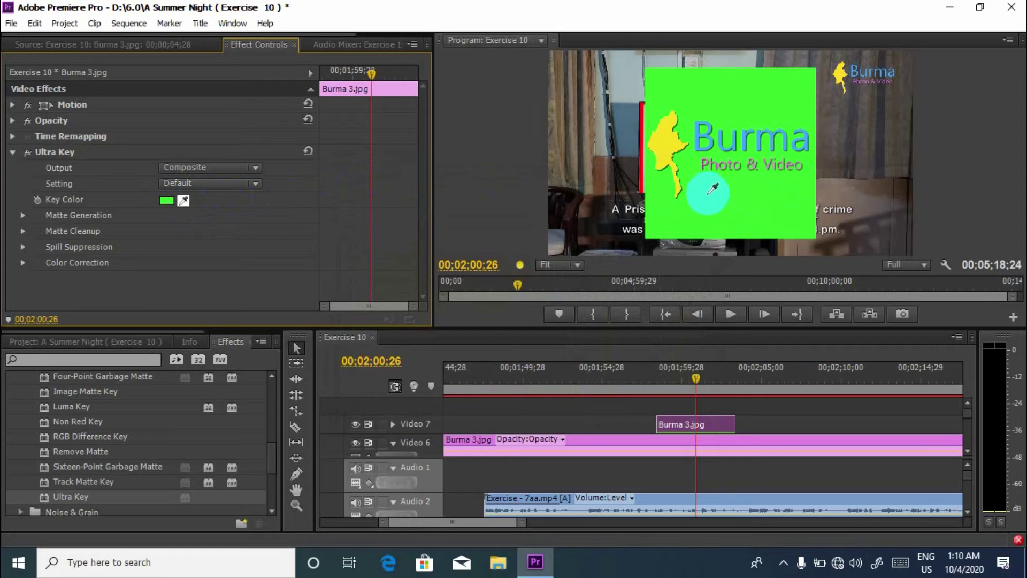
{"action": "left_click_drag", "start_coordinate": [709, 193], "coordinate": [709, 193]}
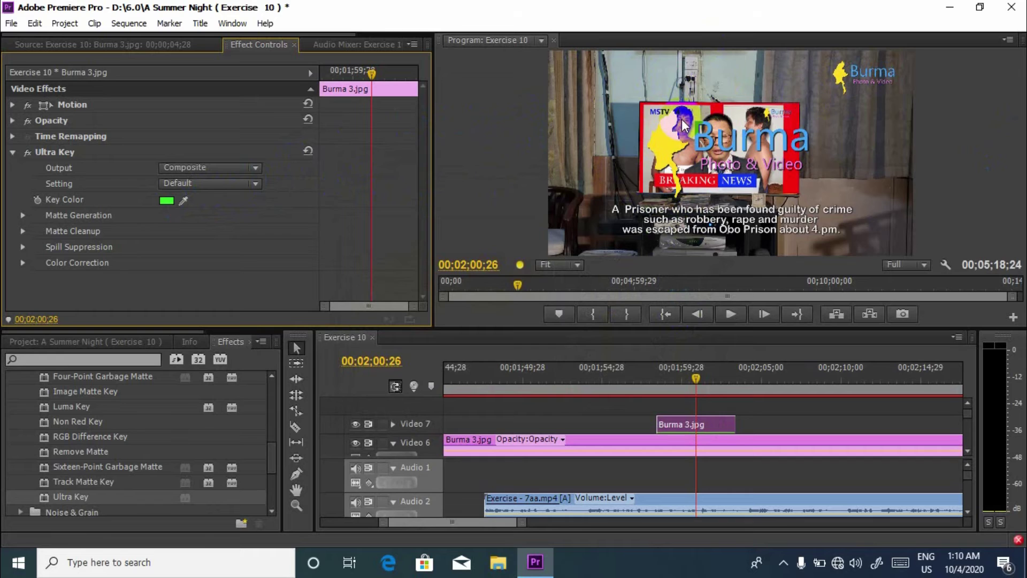
Move the Burma logo to the top-right corner and select its top-track clip
{"action": "left_click", "coordinate": [732, 151]}
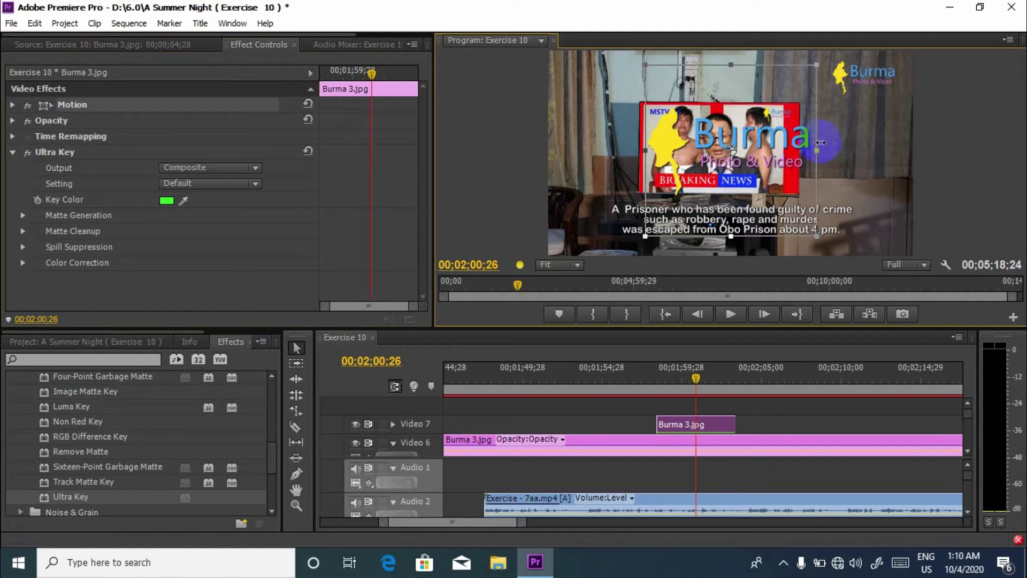
{"action": "left_click", "coordinate": [772, 163]}
{"action": "mouse_move", "coordinate": [773, 163]}
{"action": "left_mouse_down"}
{"action": "mouse_move", "coordinate": [887, 68]}
{"action": "mouse_move", "coordinate": [887, 81]}
{"action": "left_mouse_up"}
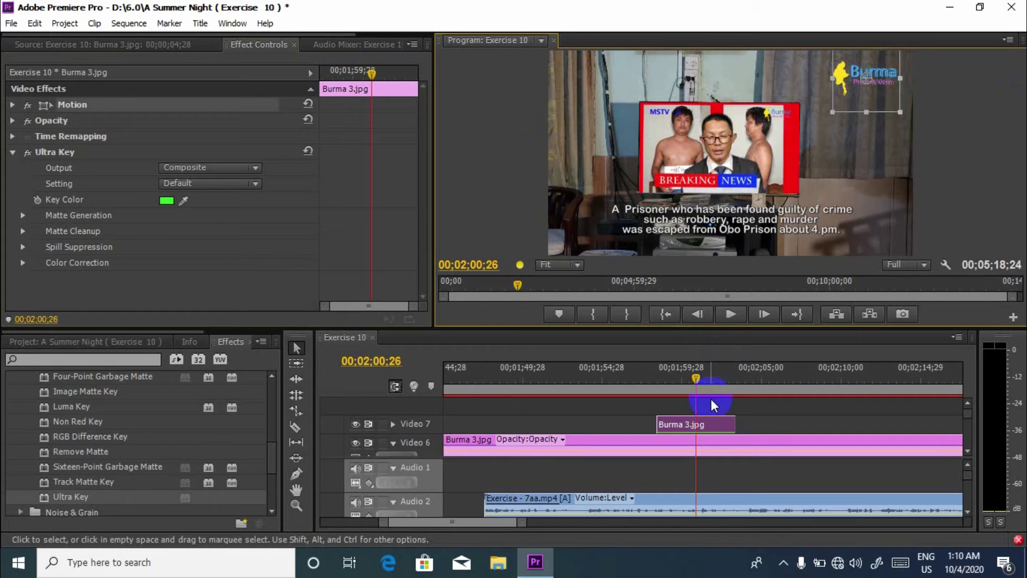
{"action": "left_click", "coordinate": [712, 425]}
Delete the extra Burma 3.jpg logo clip, then play from The End through the closing credits
{"action": "key", "text": "Delete"}
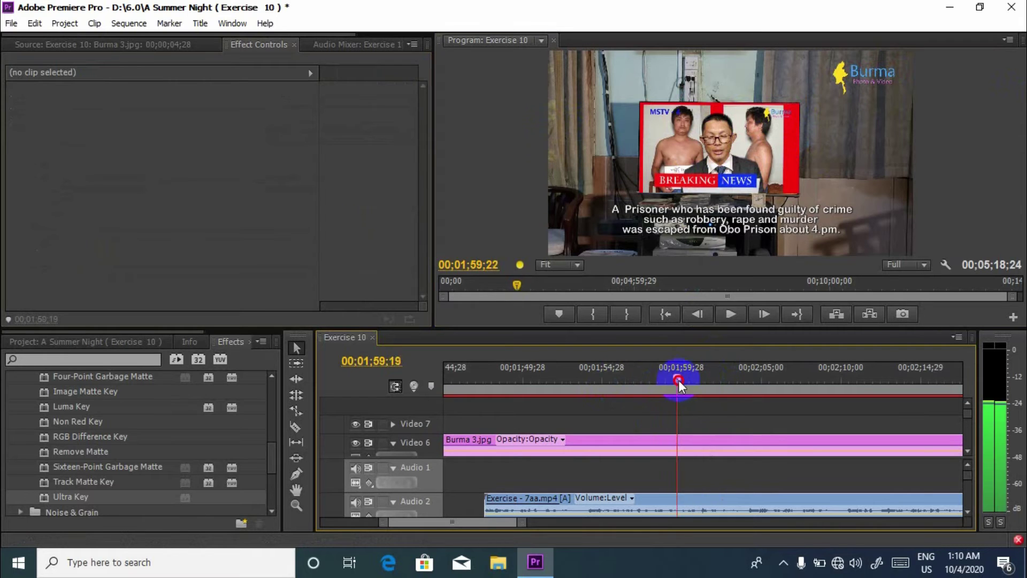
{"action": "left_click_drag", "start_coordinate": [696, 379], "coordinate": [652, 386]}
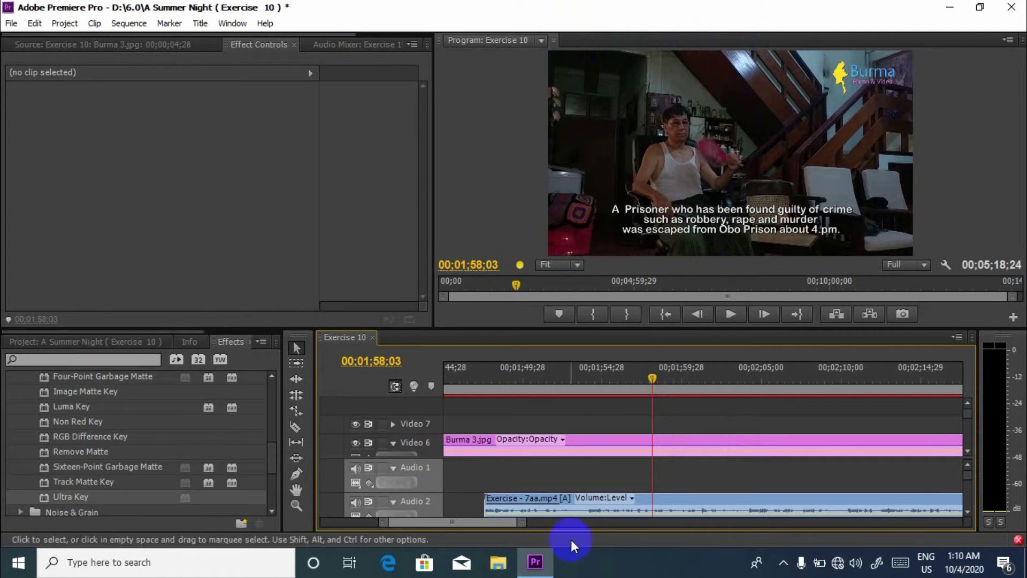
{"action": "left_click_drag", "start_coordinate": [498, 524], "coordinate": [597, 526]}
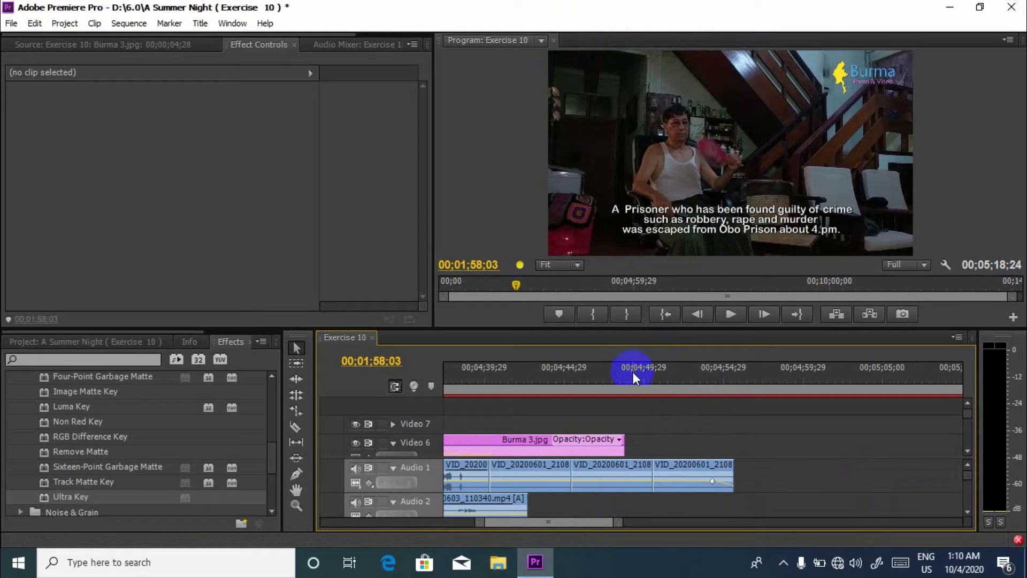
{"action": "left_click", "coordinate": [745, 377]}
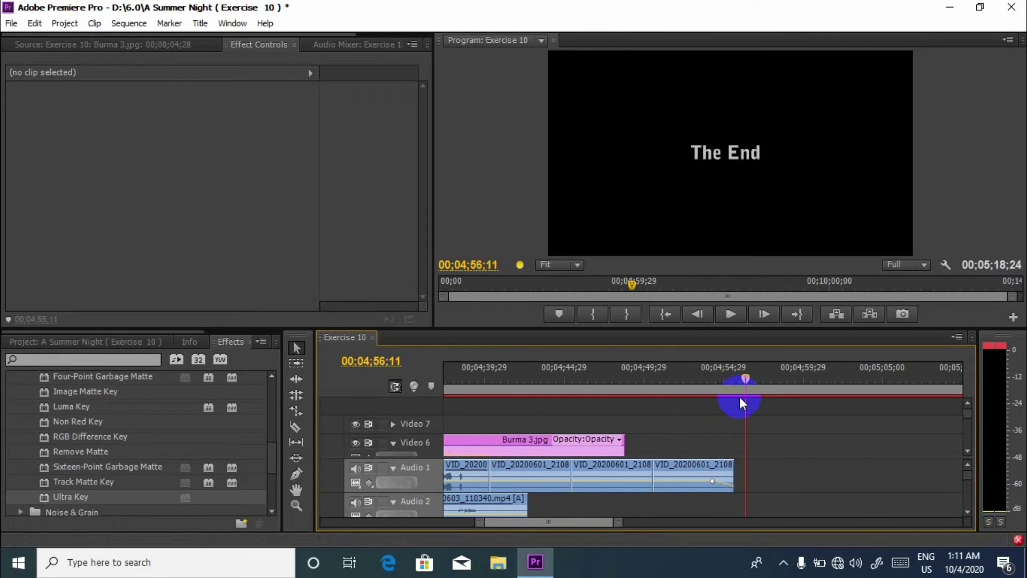
{"action": "key", "text": "space"}
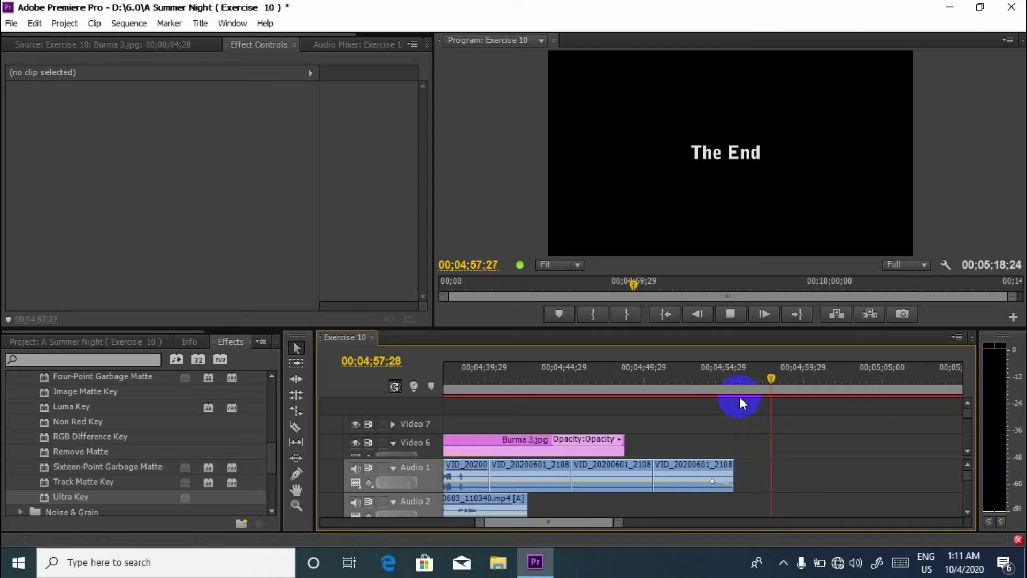
{"action": "key", "text": "space"}
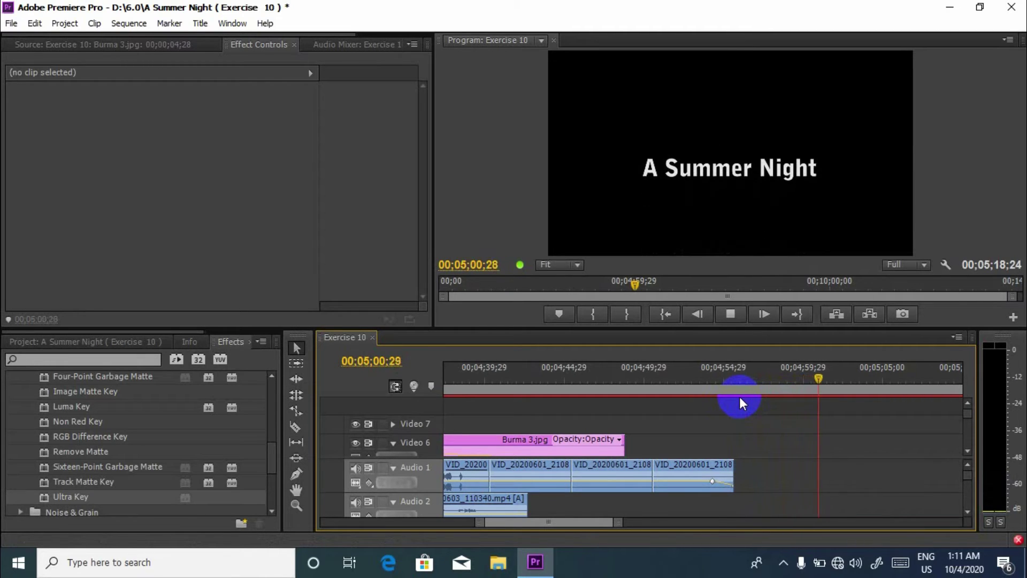
{"action": "key", "text": "space"}
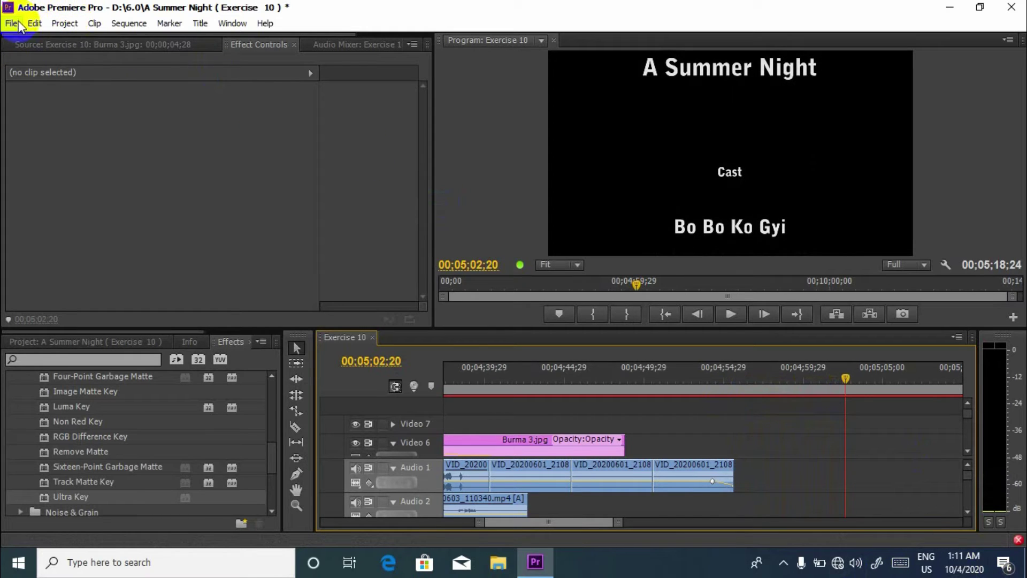
Create a new title from the File menu, accepting the default title settings
{"action": "left_click", "coordinate": [35, 22]}
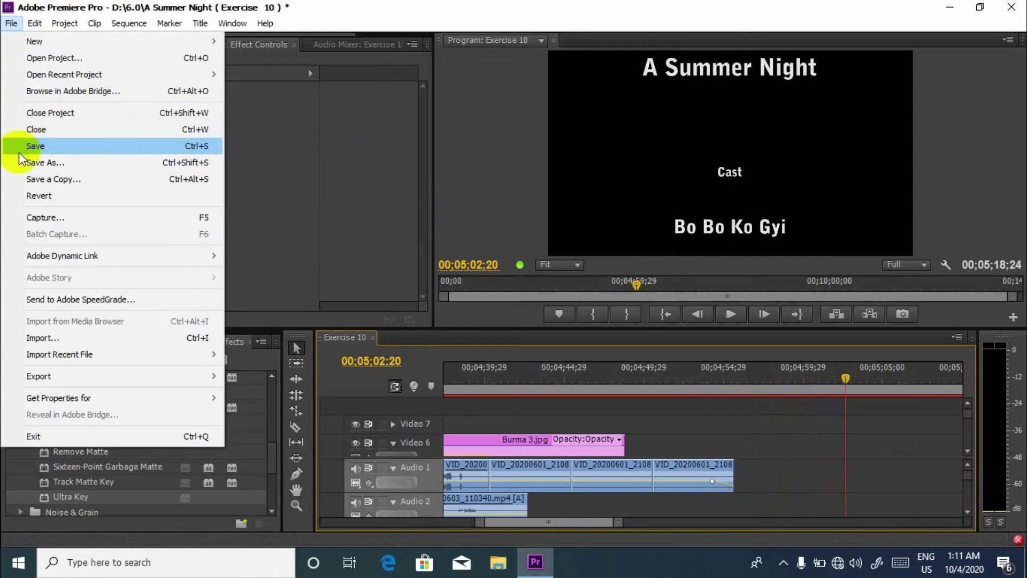
{"action": "mouse_move", "coordinate": [48, 41]}
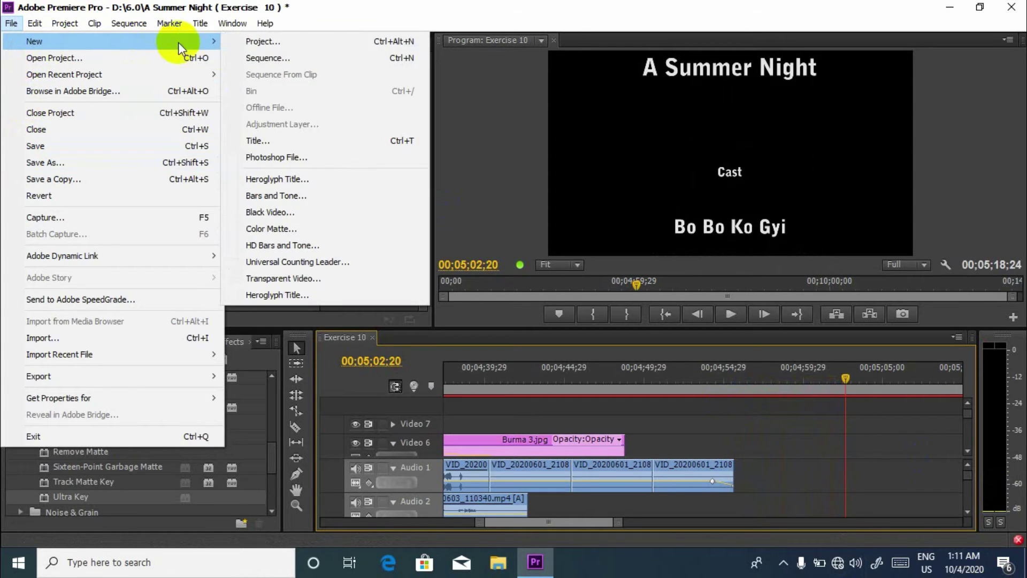
{"action": "left_click", "coordinate": [275, 143]}
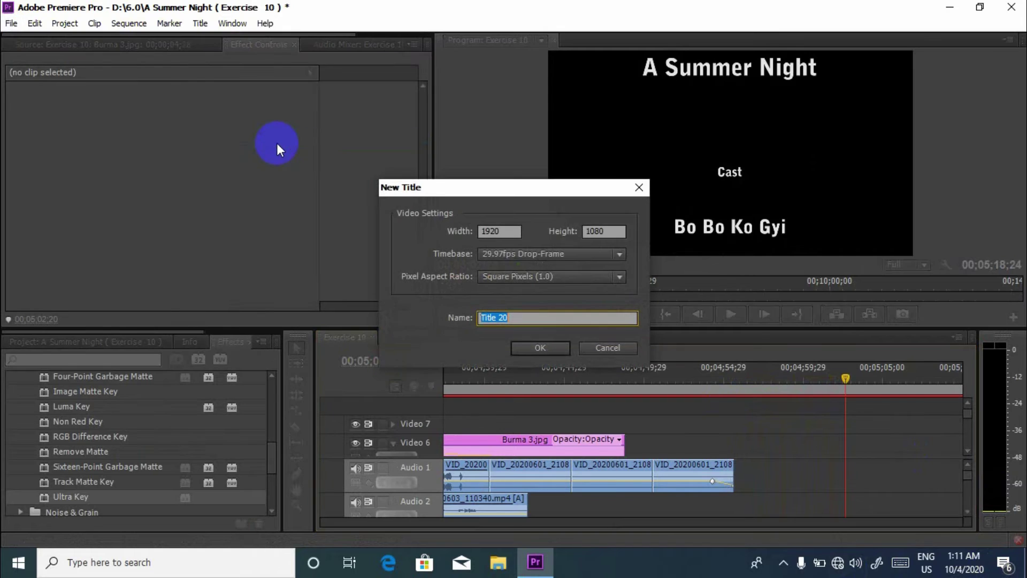
{"action": "left_click", "coordinate": [539, 348]}
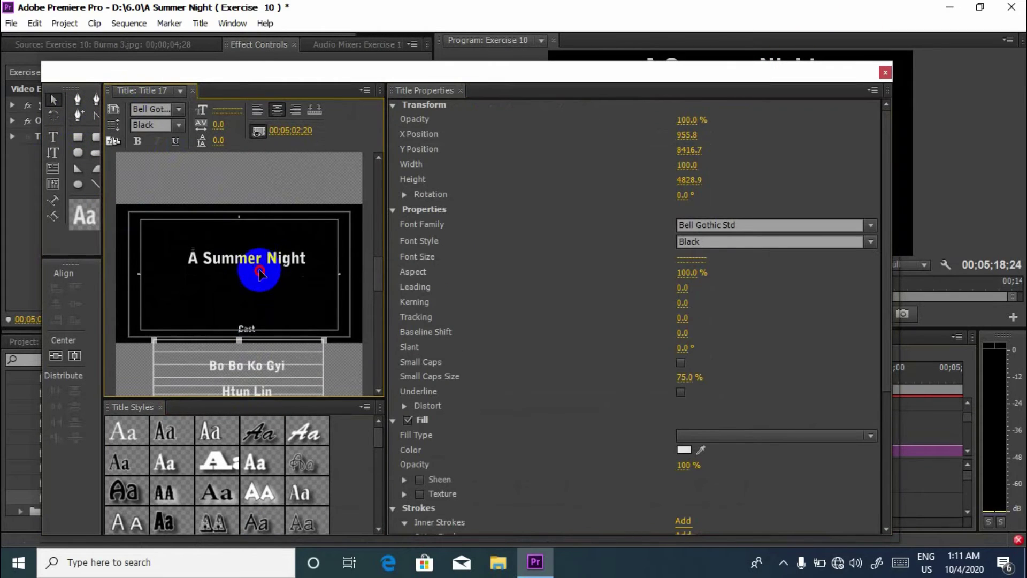
Set the cast credits to Roll, starting and ending off screen, and move the text lower
{"action": "left_click_drag", "start_coordinate": [259, 274], "coordinate": [246, 317]}
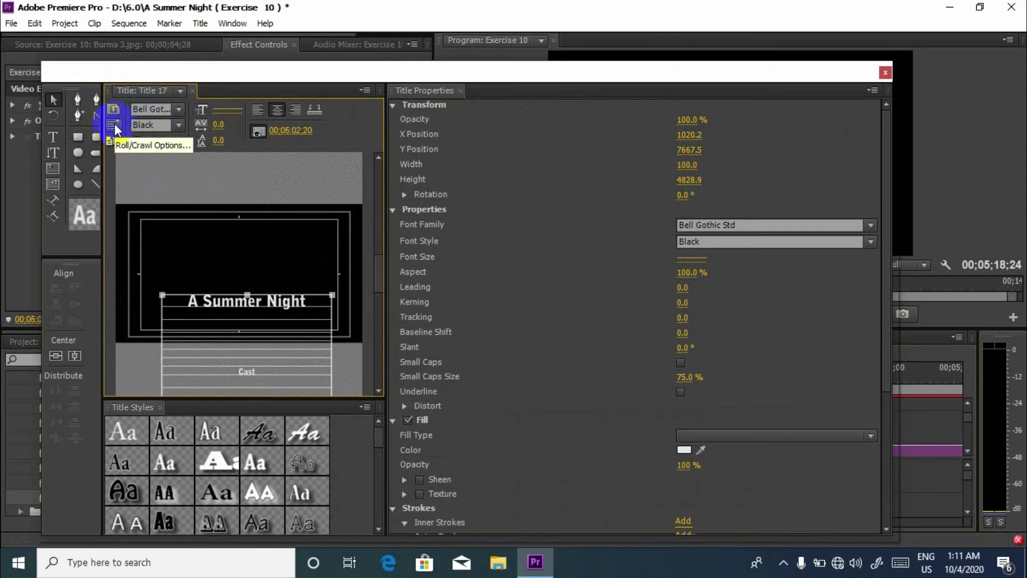
{"action": "left_click", "coordinate": [115, 127]}
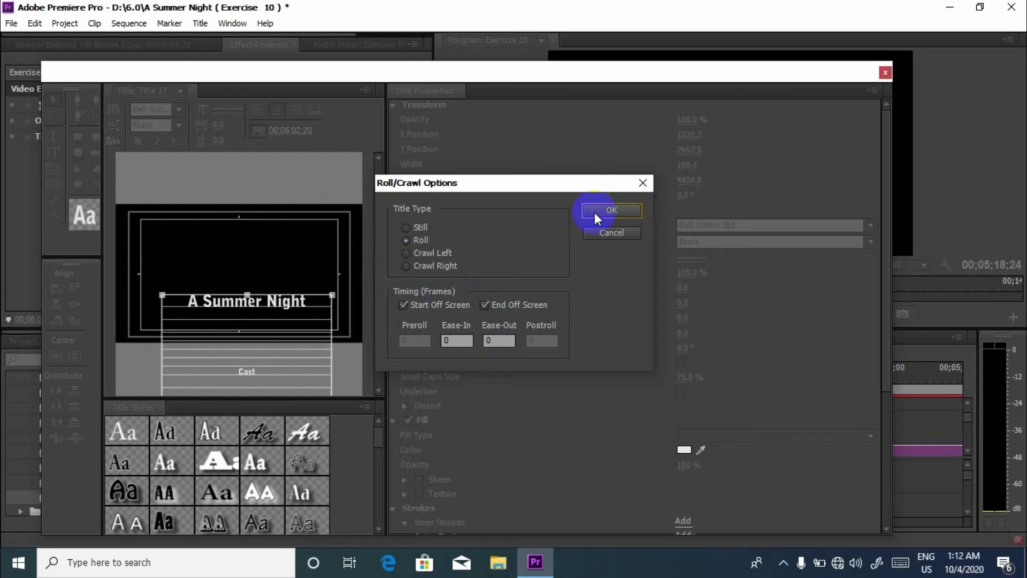
{"action": "left_click", "coordinate": [611, 210]}
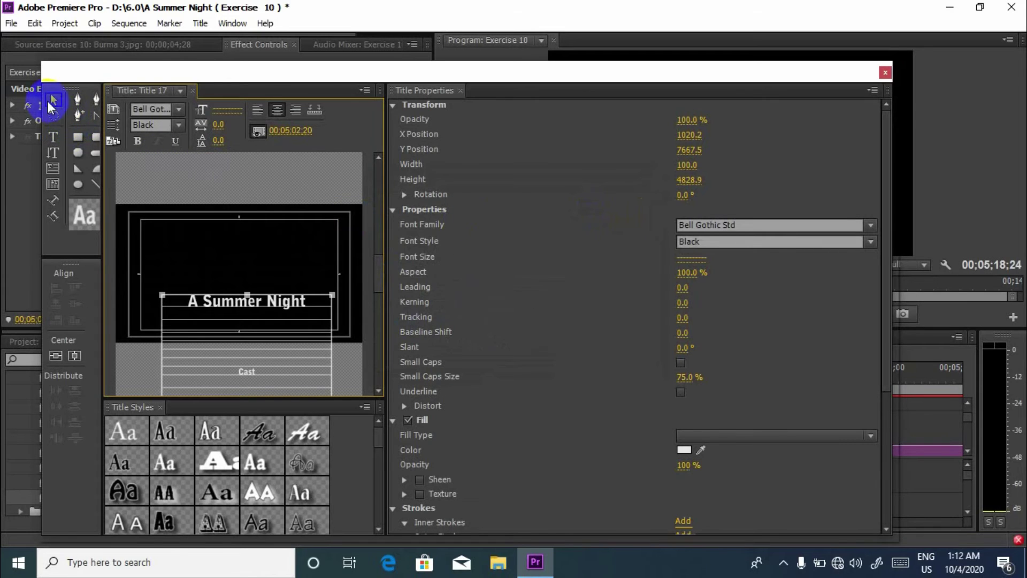
{"action": "left_click", "coordinate": [248, 335]}
{"action": "left_click_drag", "start_coordinate": [249, 336], "coordinate": [243, 369]}
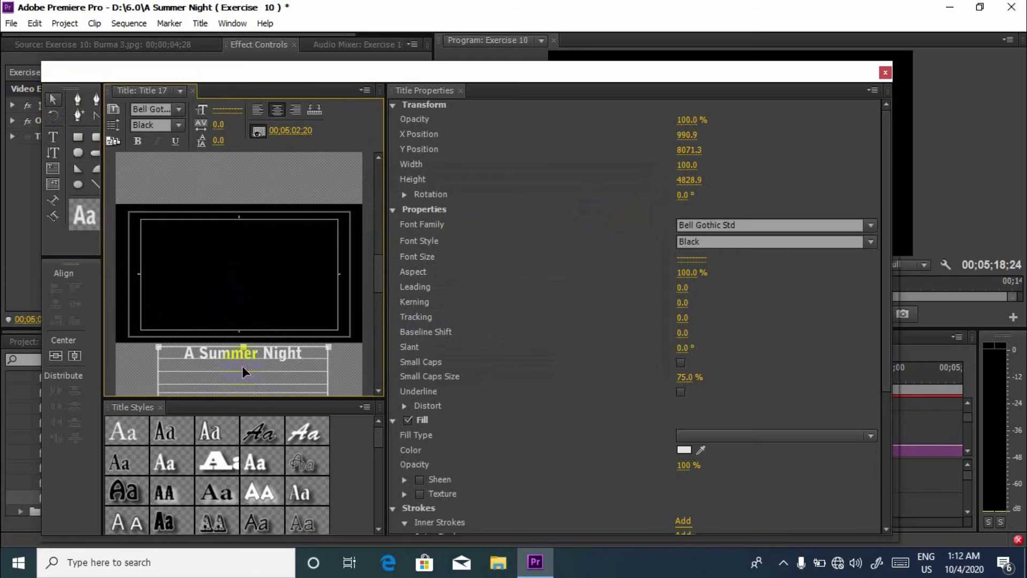
{"action": "left_click", "coordinate": [886, 74]}
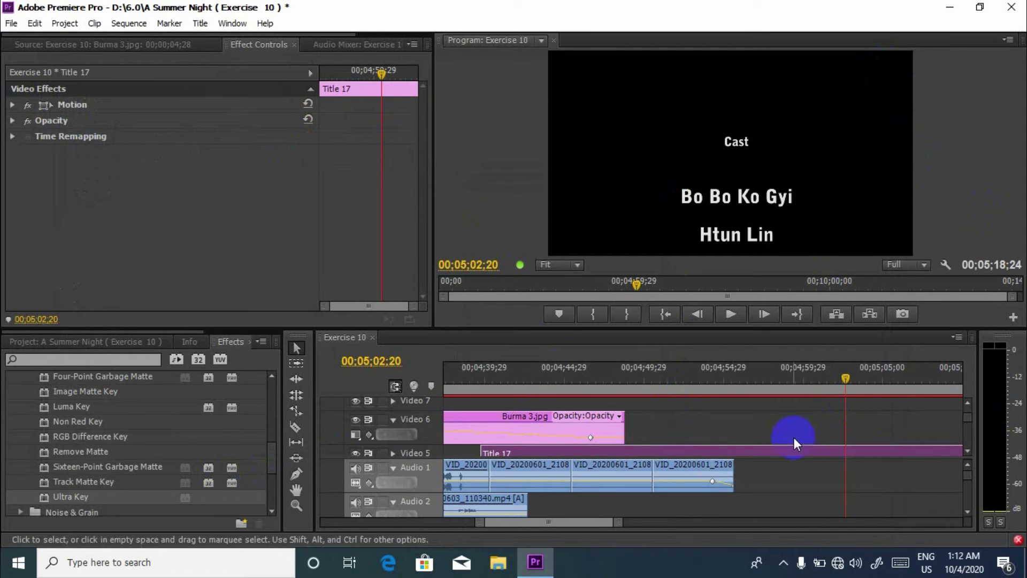
{"action": "left_click_drag", "start_coordinate": [550, 524], "coordinate": [565, 523]}
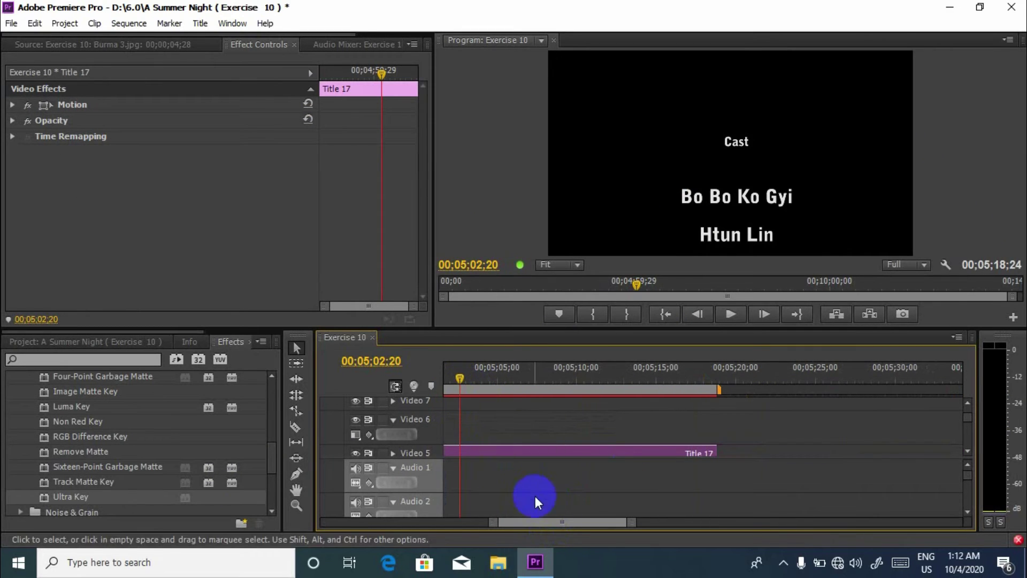
Preview the rolling credits from a point inside the credits section
{"action": "left_click_drag", "start_coordinate": [541, 523], "coordinate": [528, 526]}
{"action": "left_click", "coordinate": [706, 380]}
{"action": "key", "text": "space"}
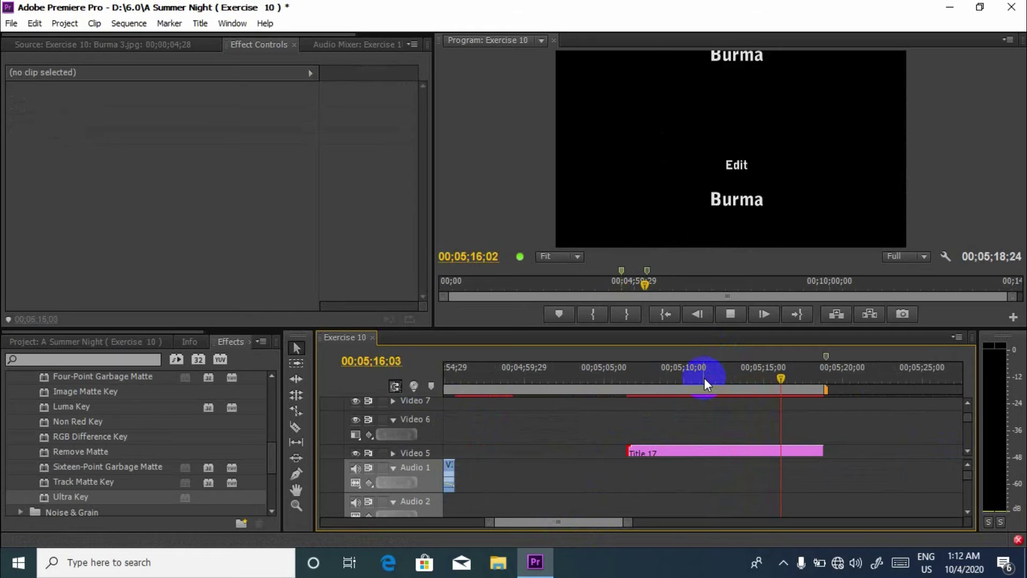
{"action": "key", "text": "space"}
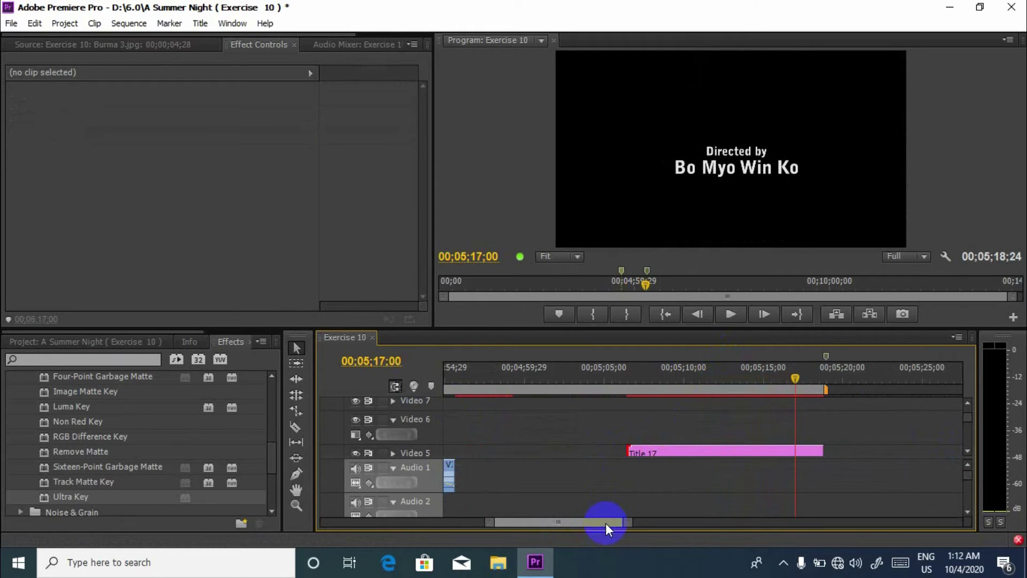
{"action": "mouse_move", "coordinate": [606, 523]}
{"action": "left_mouse_down"}
{"action": "mouse_move", "coordinate": [583, 522]}
{"action": "mouse_move", "coordinate": [593, 526]}
{"action": "left_mouse_up"}
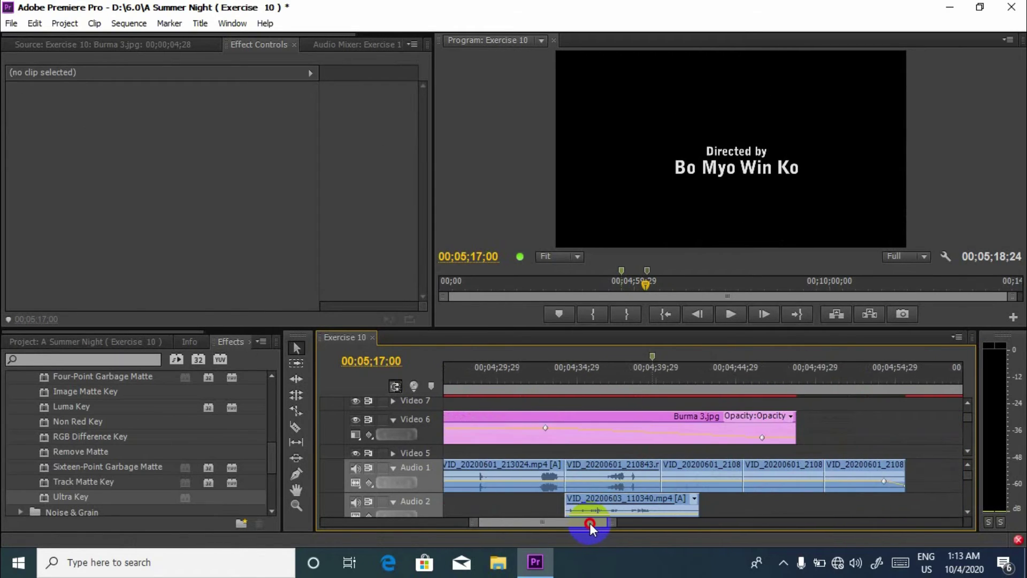
{"action": "left_click_drag", "start_coordinate": [593, 526], "coordinate": [579, 518]}
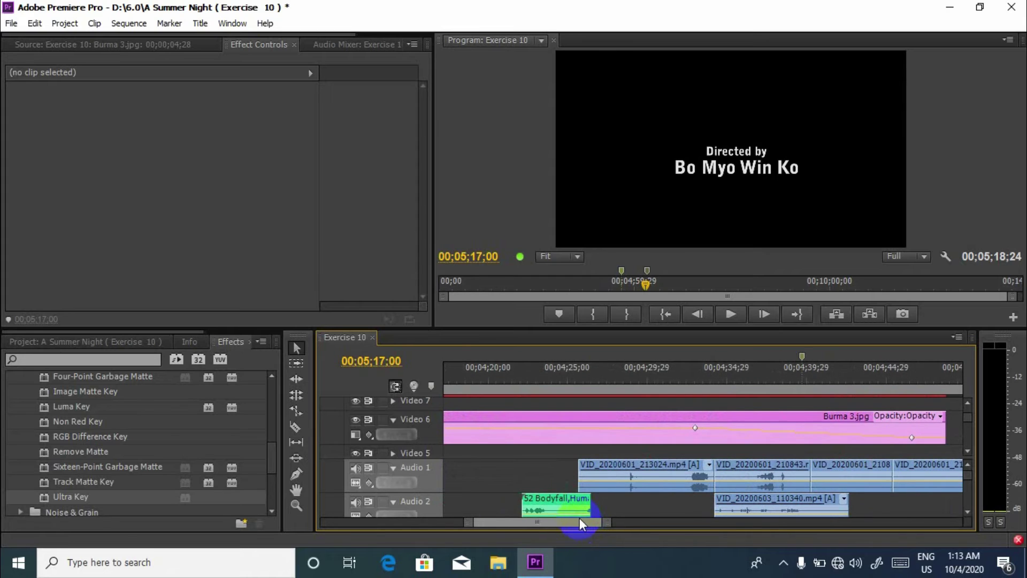
{"action": "scroll", "coordinate": [618, 483], "scroll_direction": "down", "scroll_amount": 3}
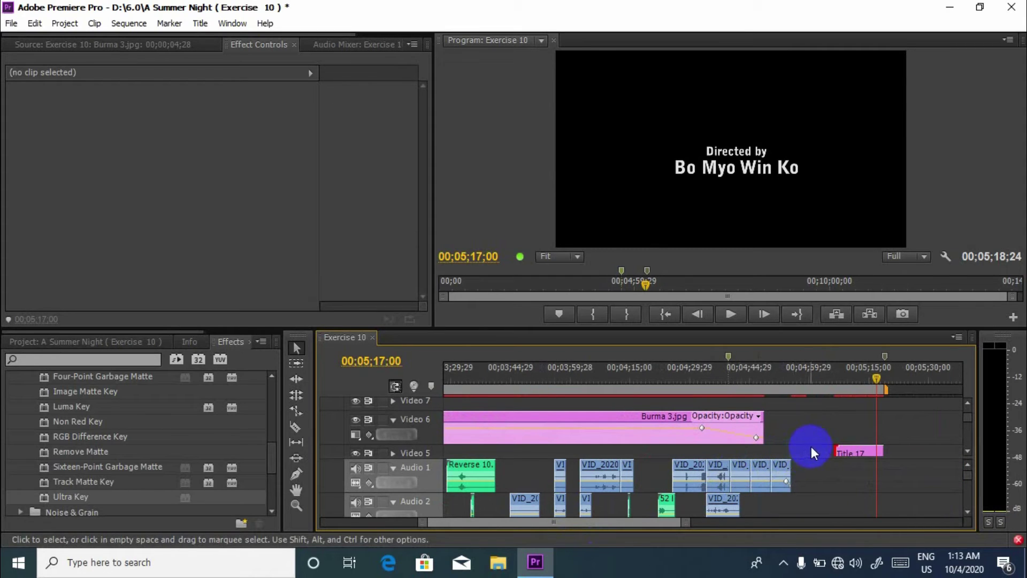
Extend Title 17 about 16 seconds earlier and play the ending into the credits
{"action": "left_click_drag", "start_coordinate": [837, 452], "coordinate": [729, 451]}
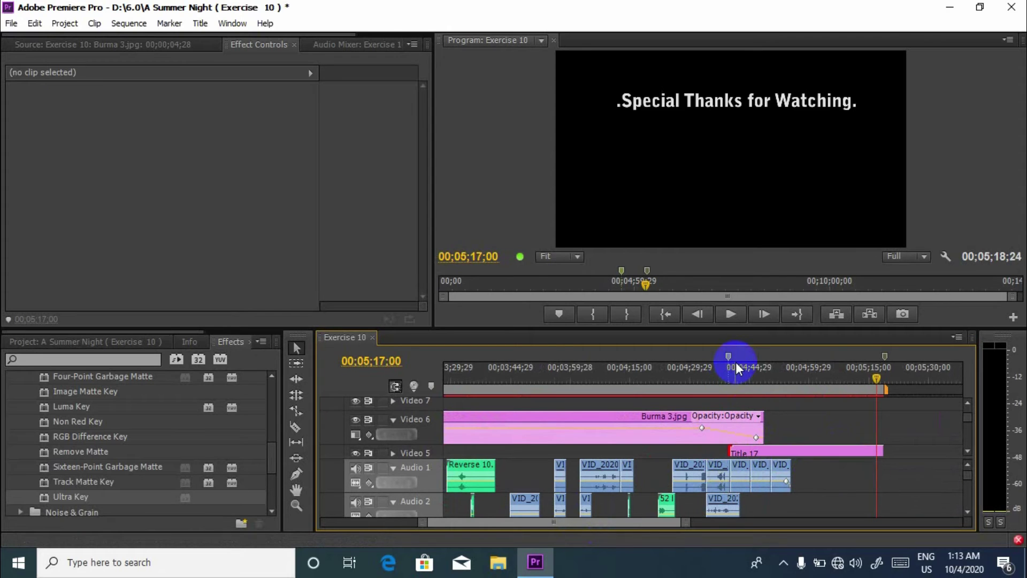
{"action": "left_click", "coordinate": [778, 366]}
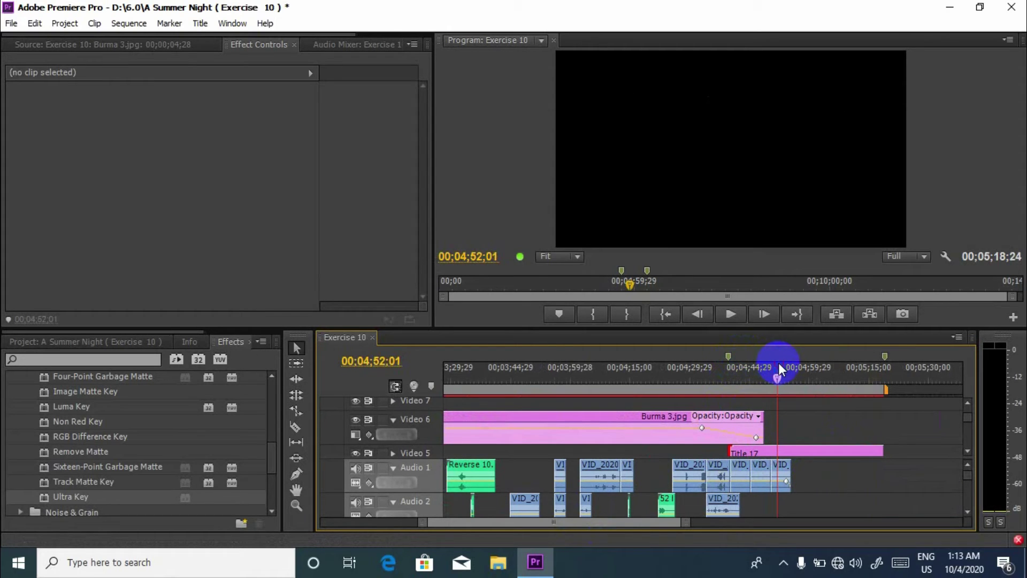
{"action": "key", "text": "space"}
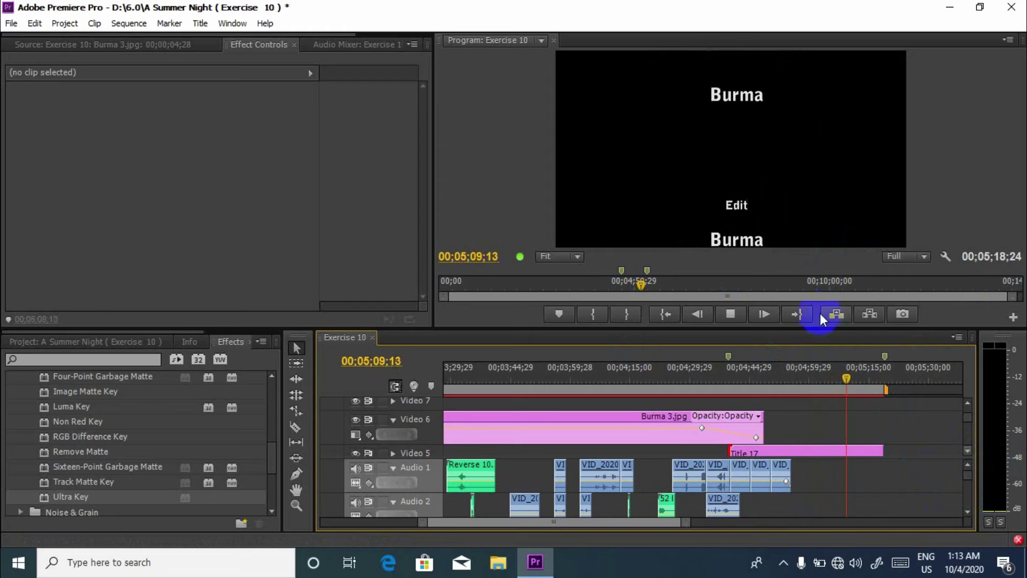
{"action": "key", "text": "space"}
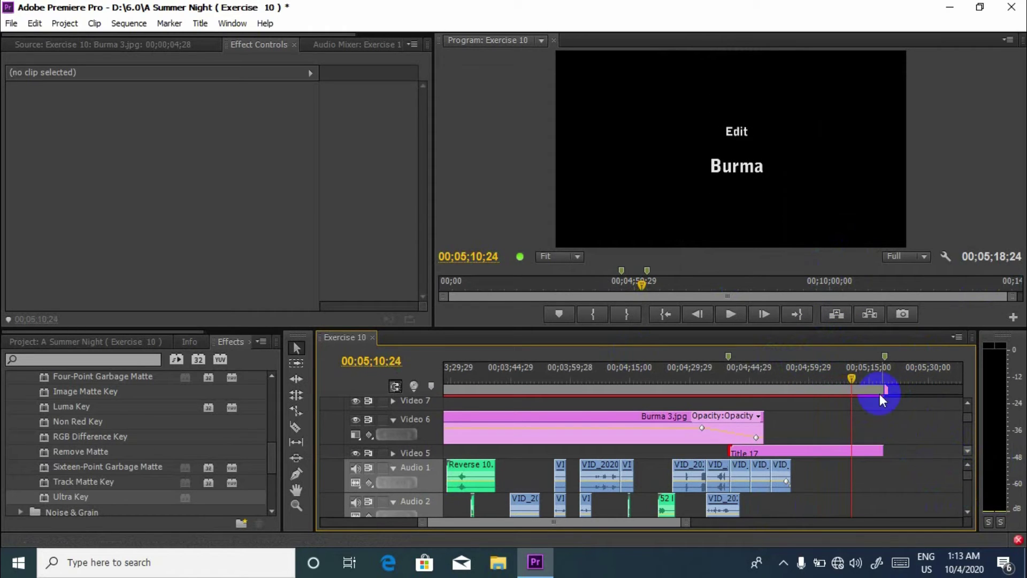
Replay the ending with The End and rolling credits, scrubbing back to near 4:53
{"action": "mouse_move", "coordinate": [852, 382]}
{"action": "left_mouse_down"}
{"action": "mouse_move", "coordinate": [766, 396]}
{"action": "mouse_move", "coordinate": [774, 397]}
{"action": "left_mouse_up"}
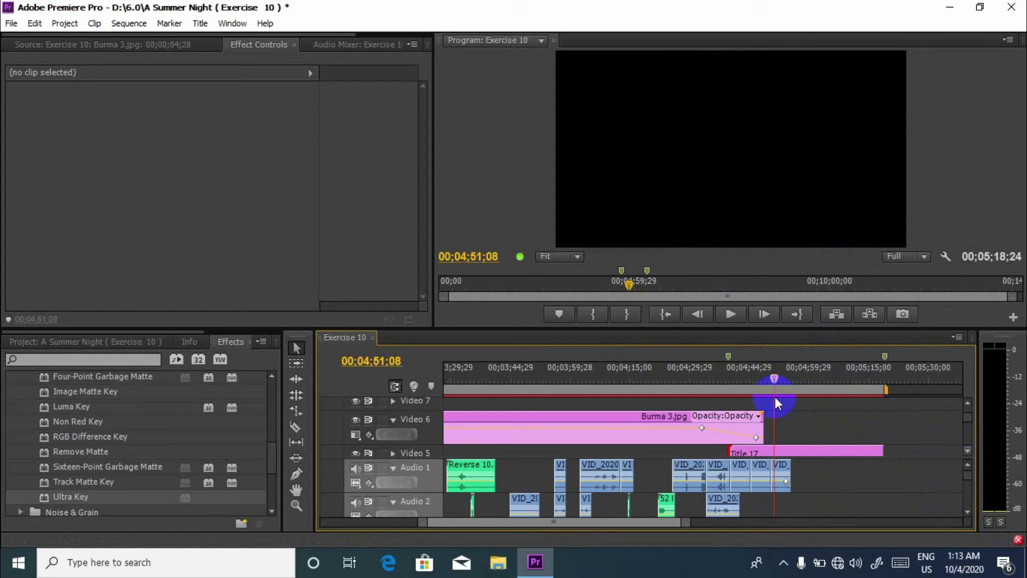
{"action": "key", "text": "space"}
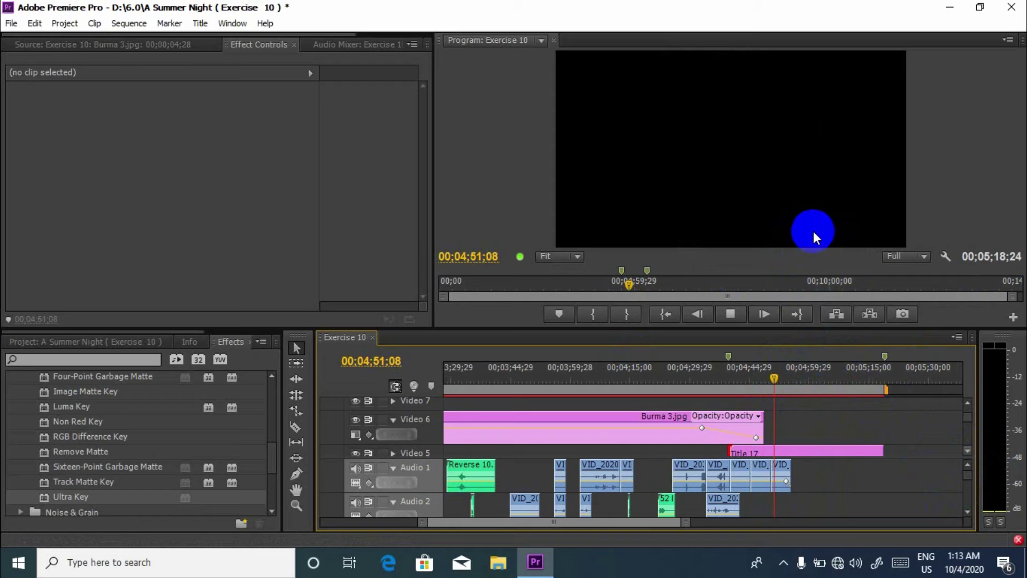
{"action": "key", "text": "space"}
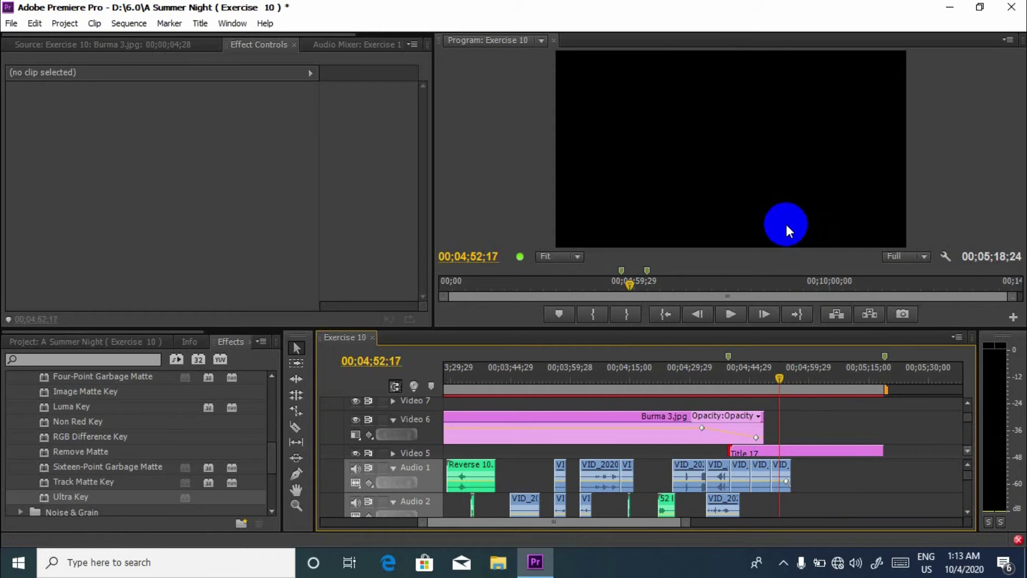
{"action": "key", "text": "space"}
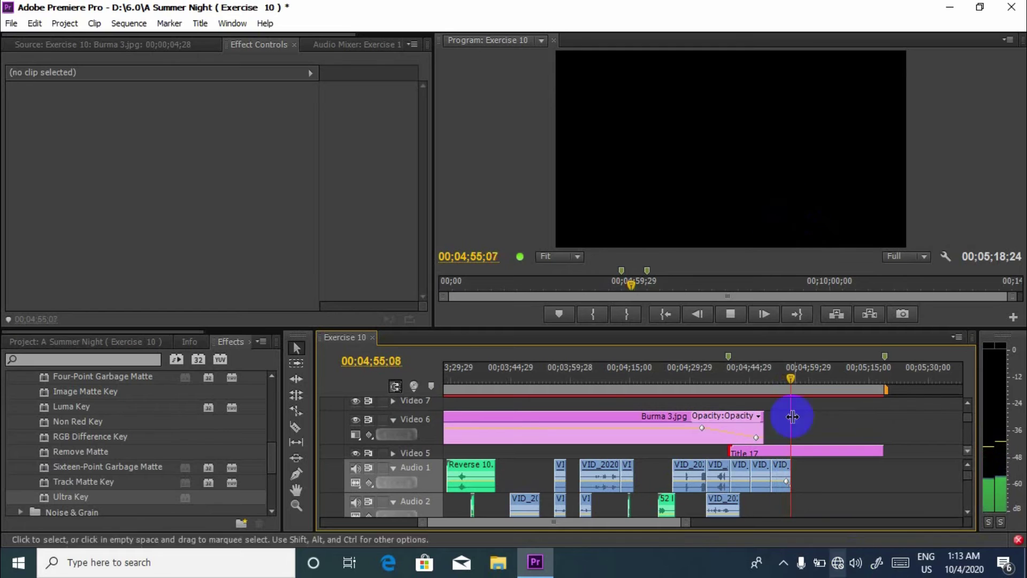
{"action": "left_click", "coordinate": [730, 314]}
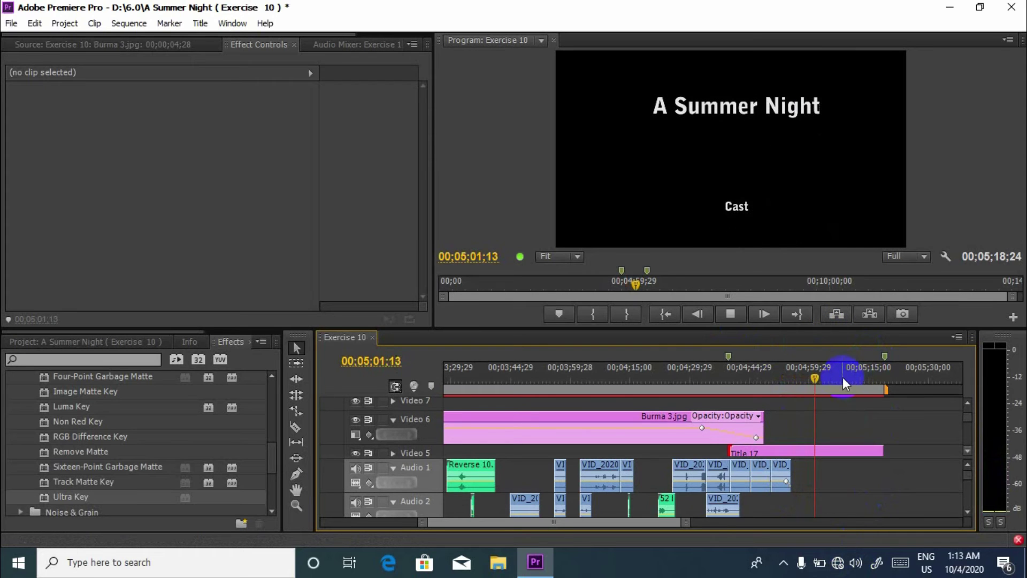
{"action": "key", "text": "space"}
{"action": "left_click_drag", "start_coordinate": [817, 379], "coordinate": [783, 378]}
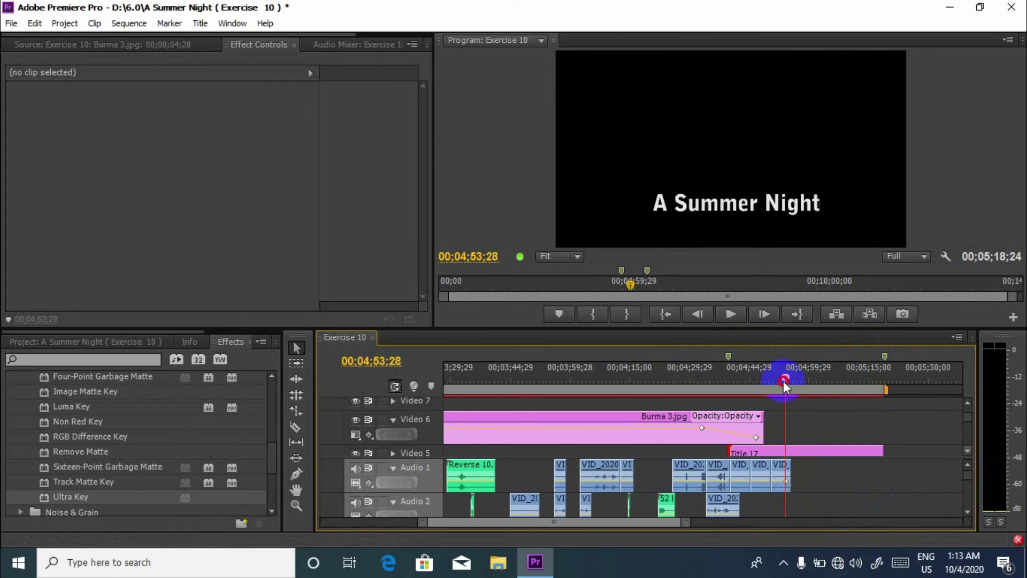
{"action": "left_click_drag", "start_coordinate": [627, 526], "coordinate": [518, 530]}
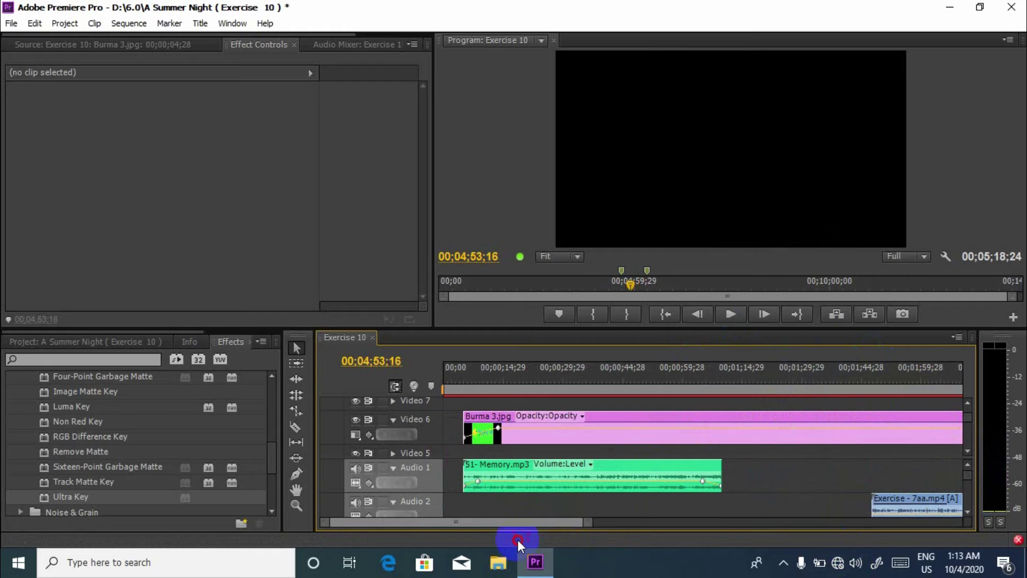
{"action": "left_click", "coordinate": [449, 378]}
{"action": "key", "text": "space"}
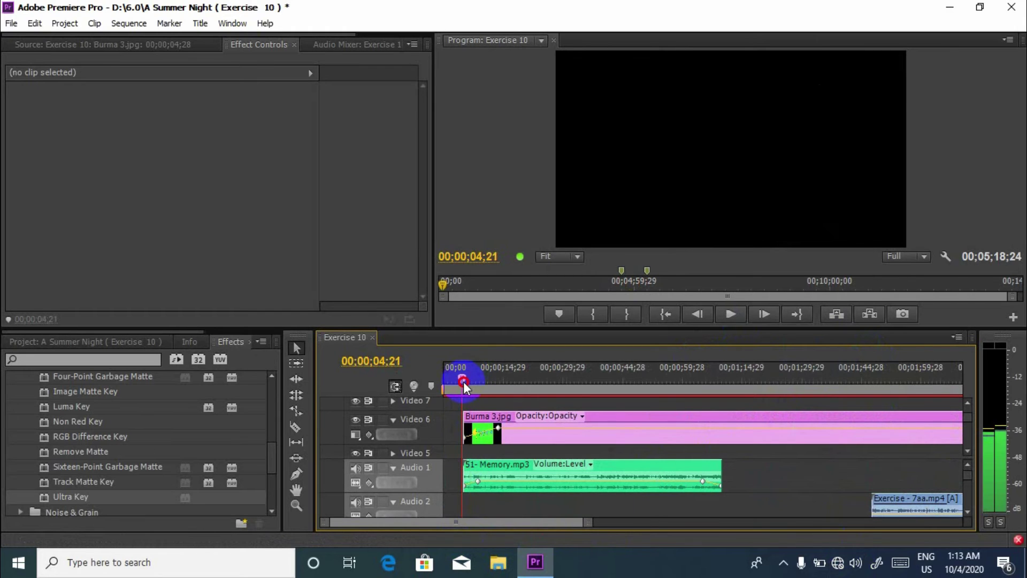
{"action": "left_click_drag", "start_coordinate": [449, 384], "coordinate": [476, 392]}
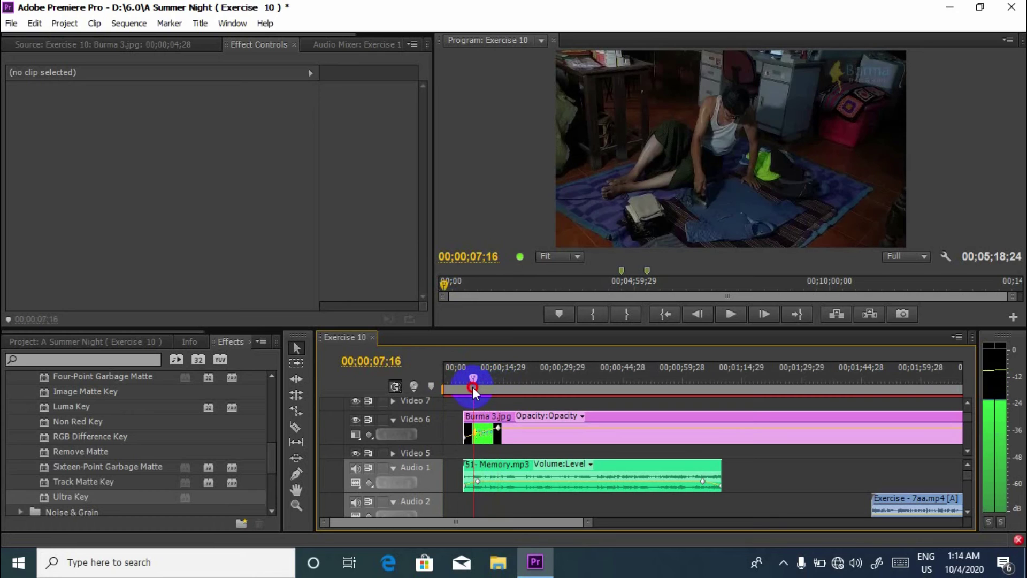
{"action": "key", "text": "space"}
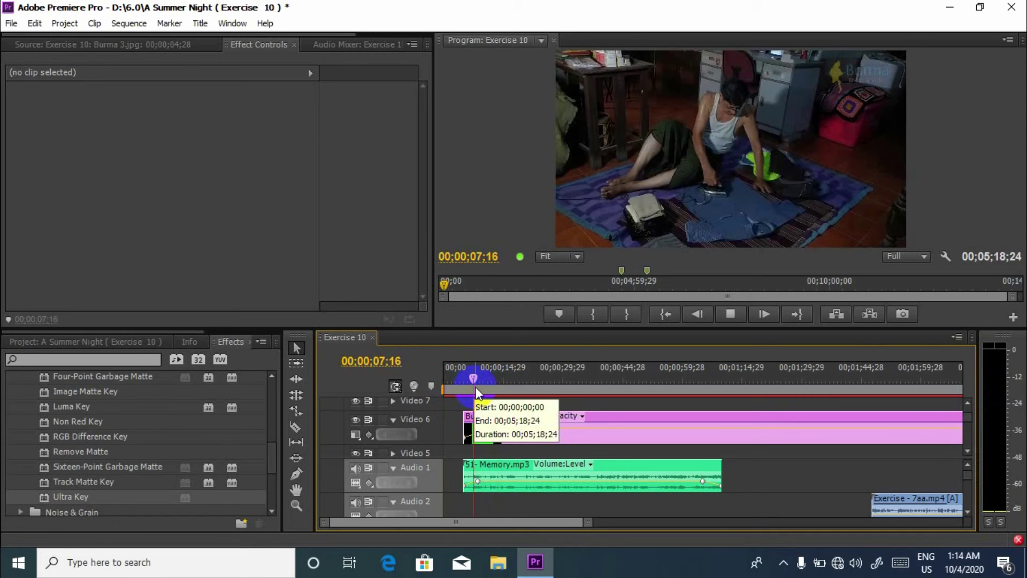
{"action": "key", "text": "space"}
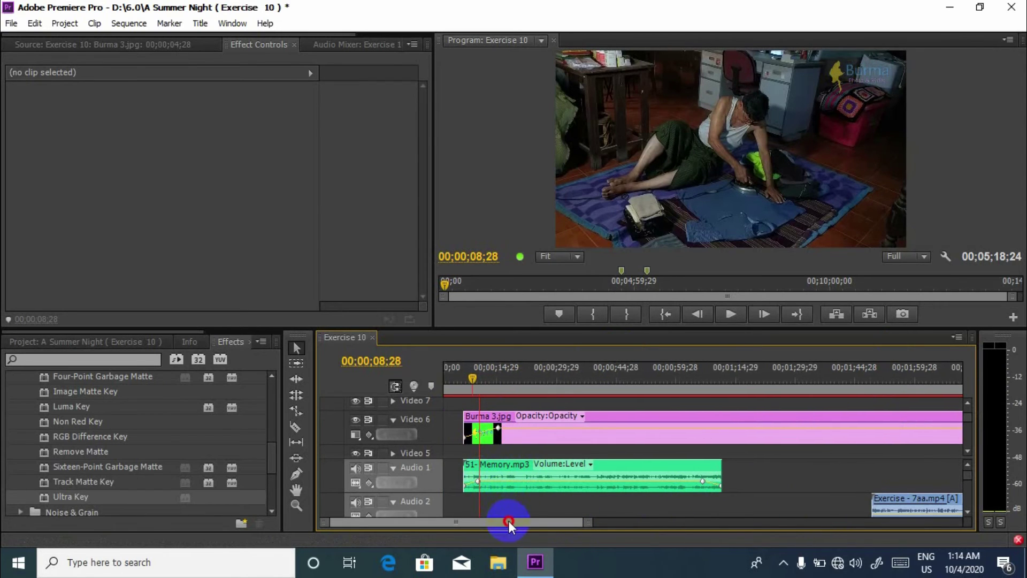
{"action": "left_click_drag", "start_coordinate": [507, 524], "coordinate": [597, 528]}
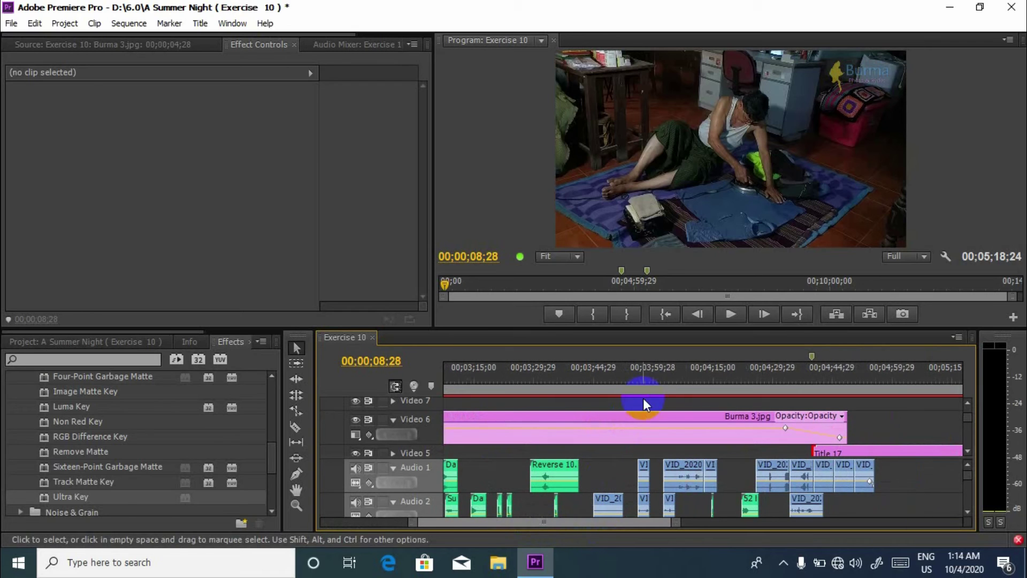
{"action": "left_click_drag", "start_coordinate": [533, 523], "coordinate": [408, 530]}
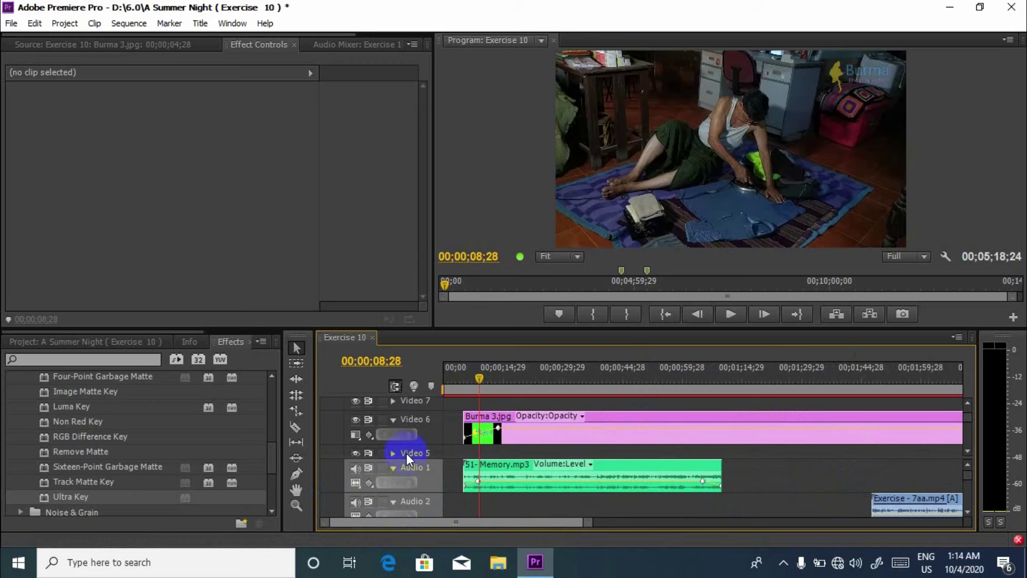
{"action": "left_click", "coordinate": [550, 347]}
Open the Export Settings dialog for the sequence from the File menu
{"action": "left_click", "coordinate": [12, 24]}
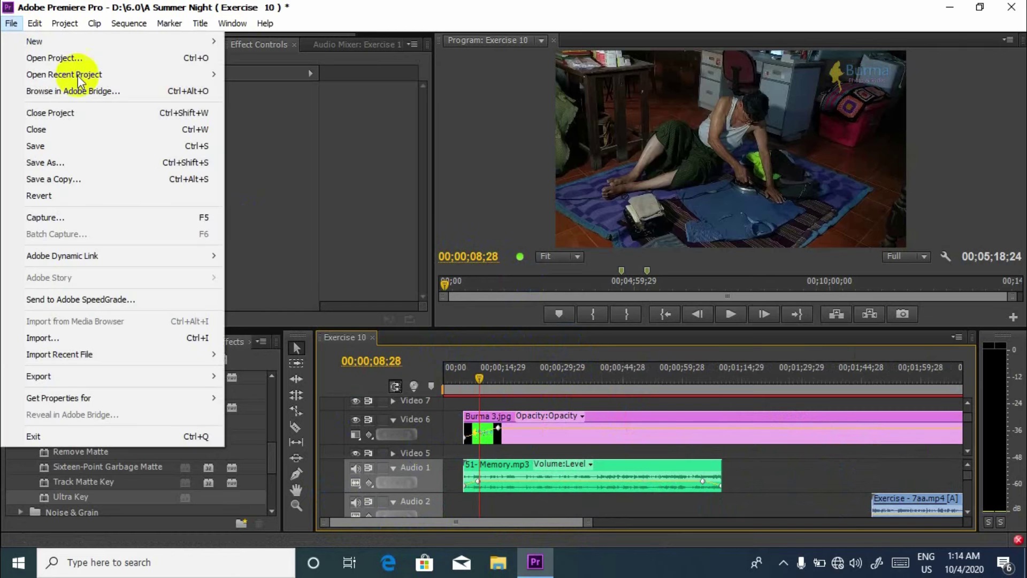
{"action": "left_click", "coordinate": [607, 347]}
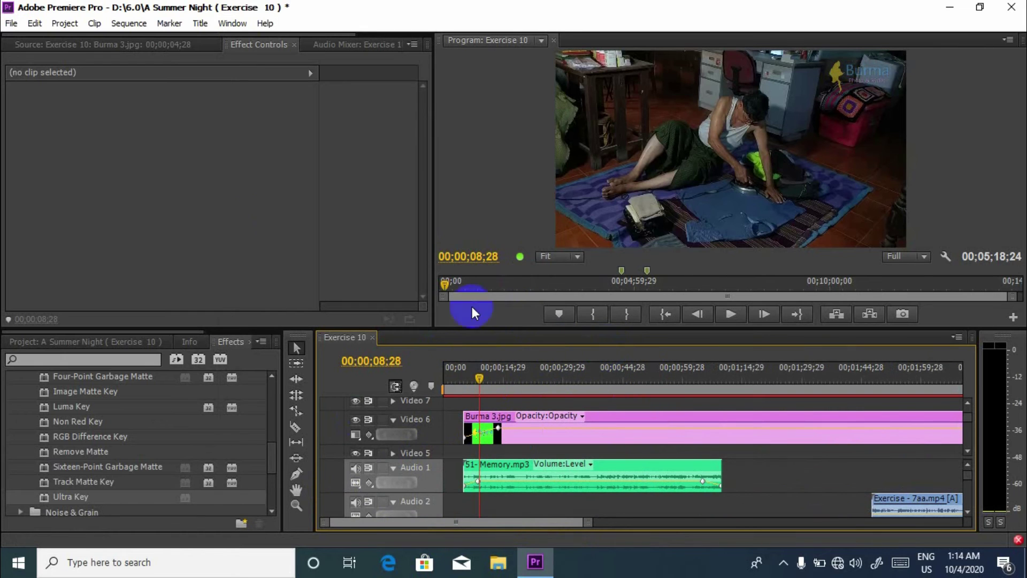
{"action": "left_click", "coordinate": [12, 23]}
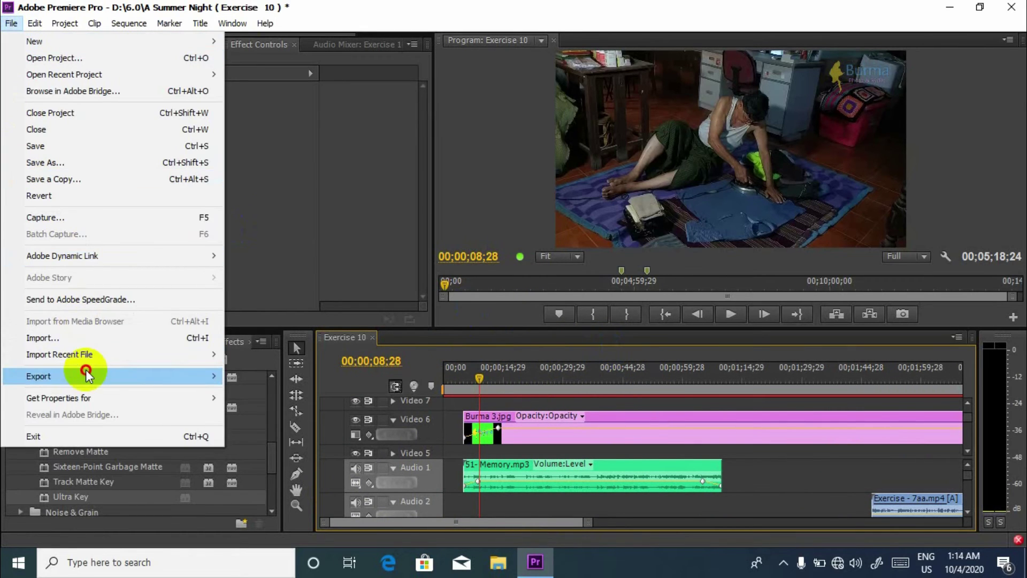
{"action": "mouse_move", "coordinate": [39, 376]}
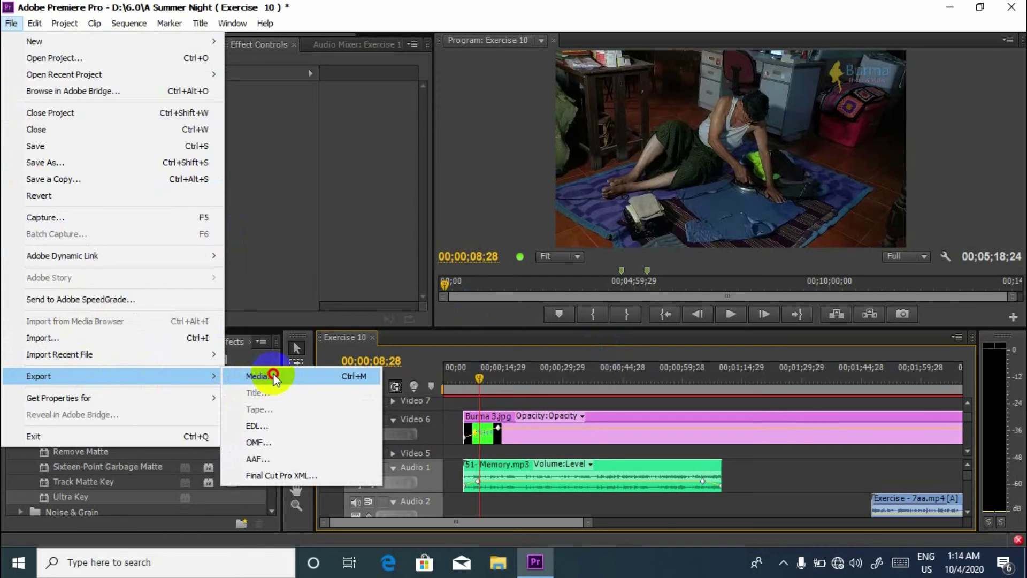
{"action": "left_click", "coordinate": [273, 376]}
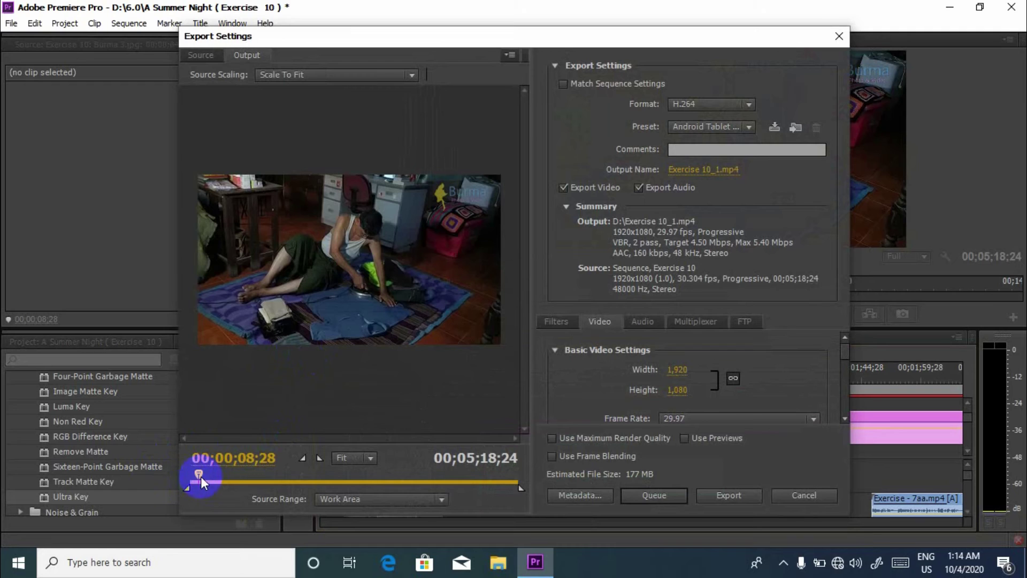
Preview frames across the film and restore the export range to the full 05;18;24 sequence
{"action": "left_click_drag", "start_coordinate": [199, 475], "coordinate": [192, 475]}
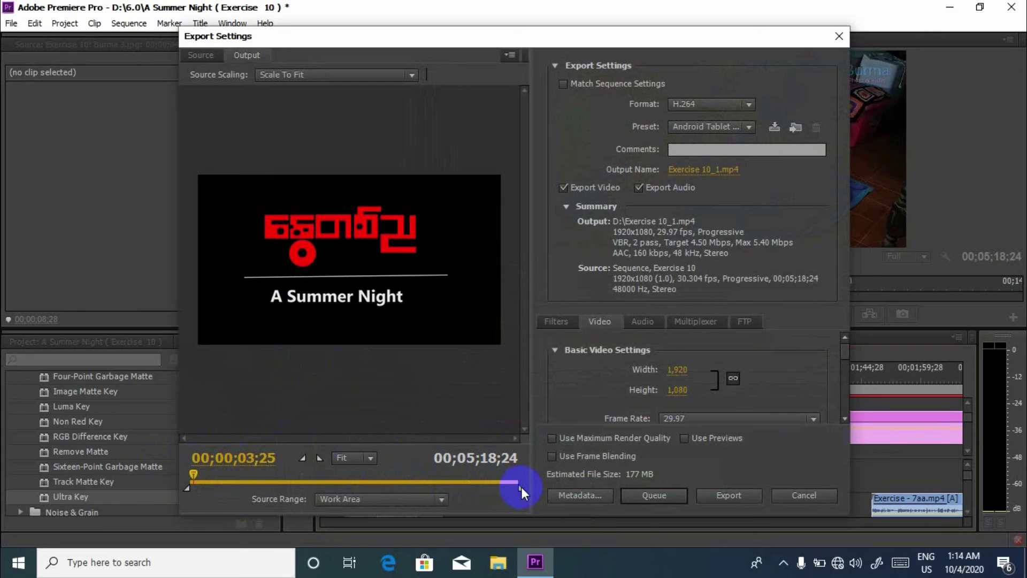
{"action": "left_click_drag", "start_coordinate": [520, 487], "coordinate": [321, 485]}
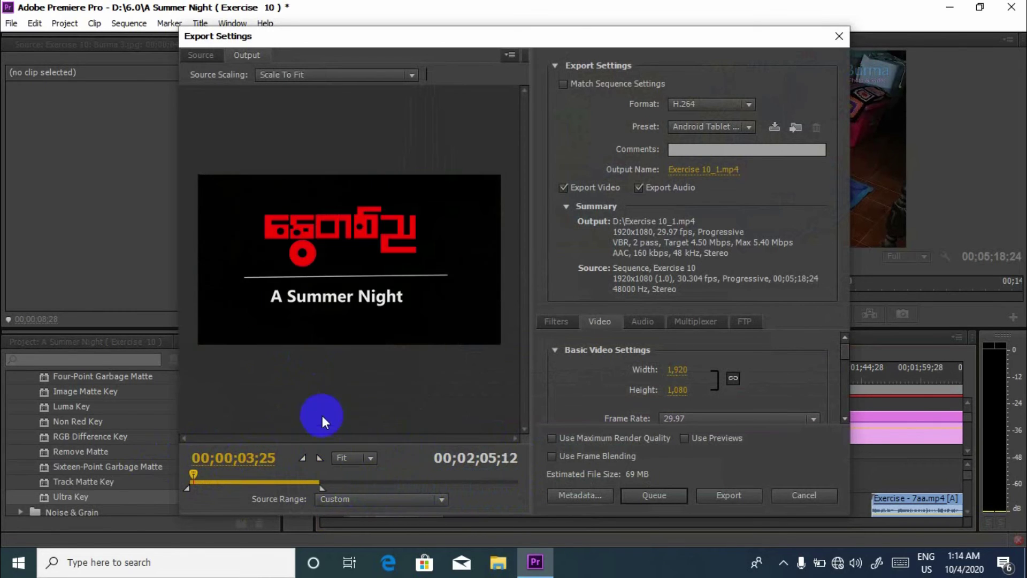
{"action": "mouse_move", "coordinate": [193, 473]}
{"action": "left_mouse_down"}
{"action": "mouse_move", "coordinate": [317, 480]}
{"action": "mouse_move", "coordinate": [178, 469]}
{"action": "left_mouse_up"}
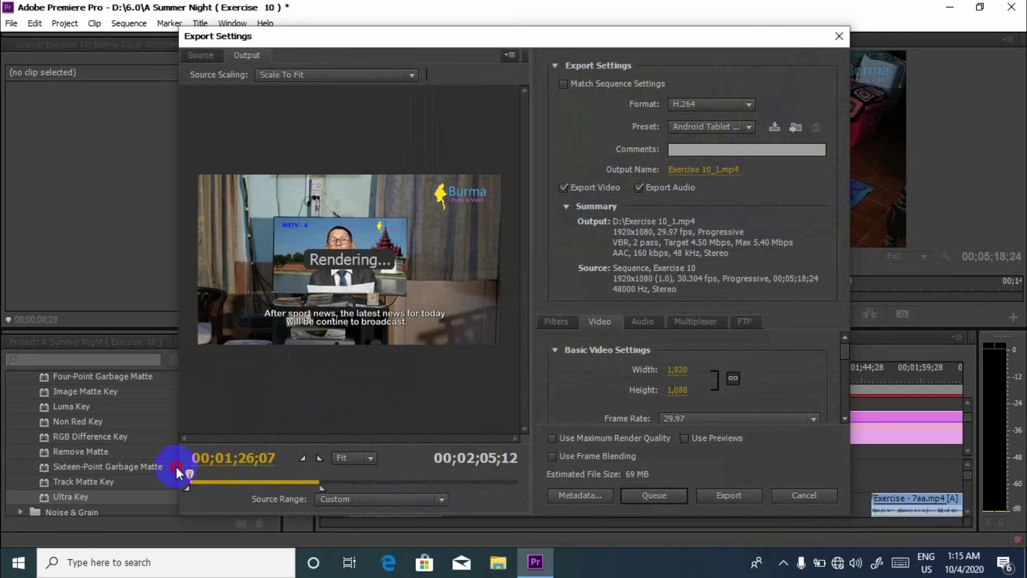
{"action": "mouse_move", "coordinate": [185, 474]}
{"action": "left_mouse_down"}
{"action": "mouse_move", "coordinate": [291, 476]}
{"action": "mouse_move", "coordinate": [189, 467]}
{"action": "left_mouse_up"}
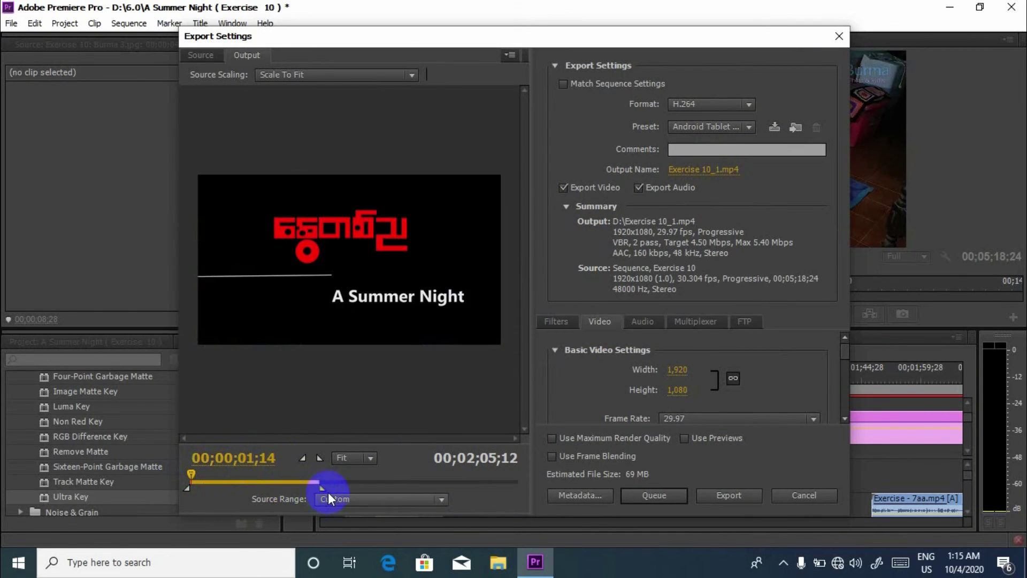
{"action": "left_click_drag", "start_coordinate": [324, 489], "coordinate": [521, 487]}
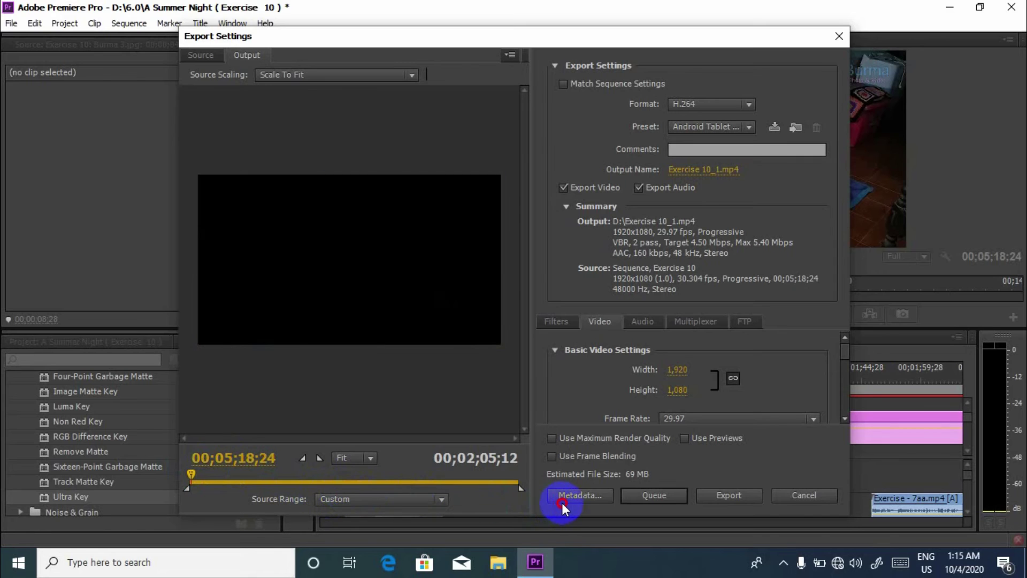
{"action": "mouse_move", "coordinate": [193, 479]}
{"action": "left_mouse_down"}
{"action": "mouse_move", "coordinate": [519, 480]}
{"action": "mouse_move", "coordinate": [194, 474]}
{"action": "left_mouse_up"}
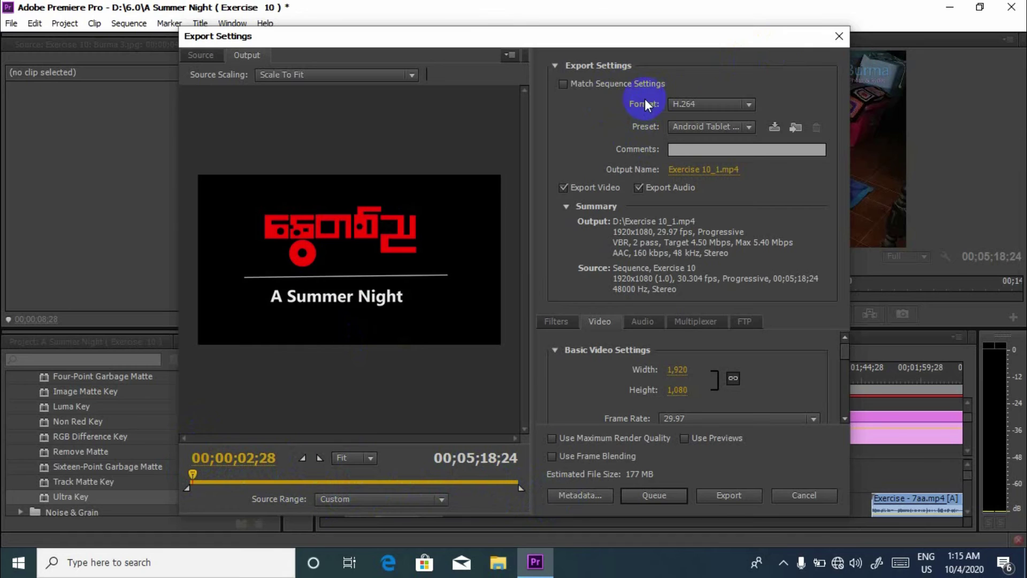
Try F4V as the format, revert to H.264, and bring up the Preset list
{"action": "left_click", "coordinate": [749, 104]}
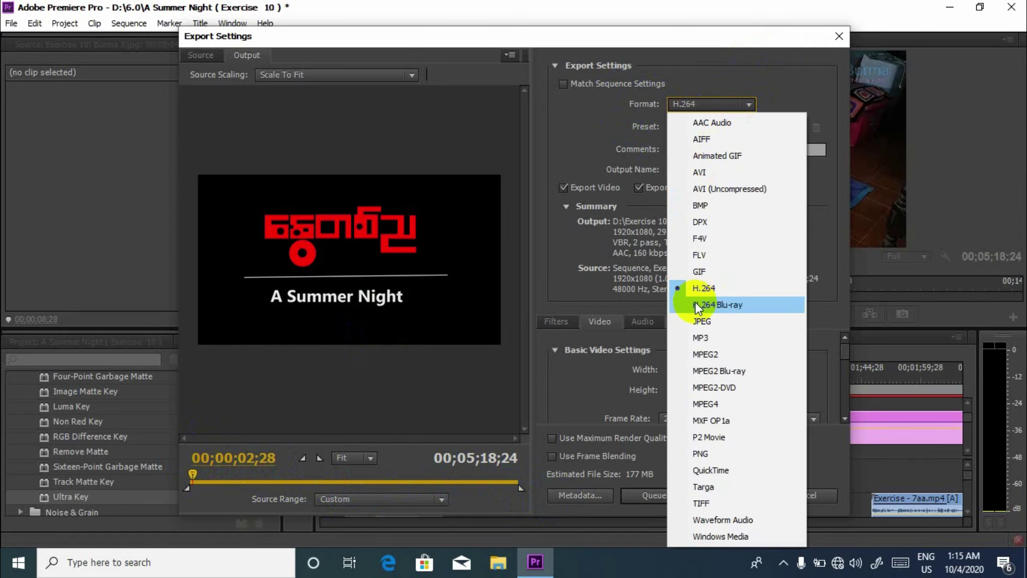
{"action": "left_click", "coordinate": [694, 240]}
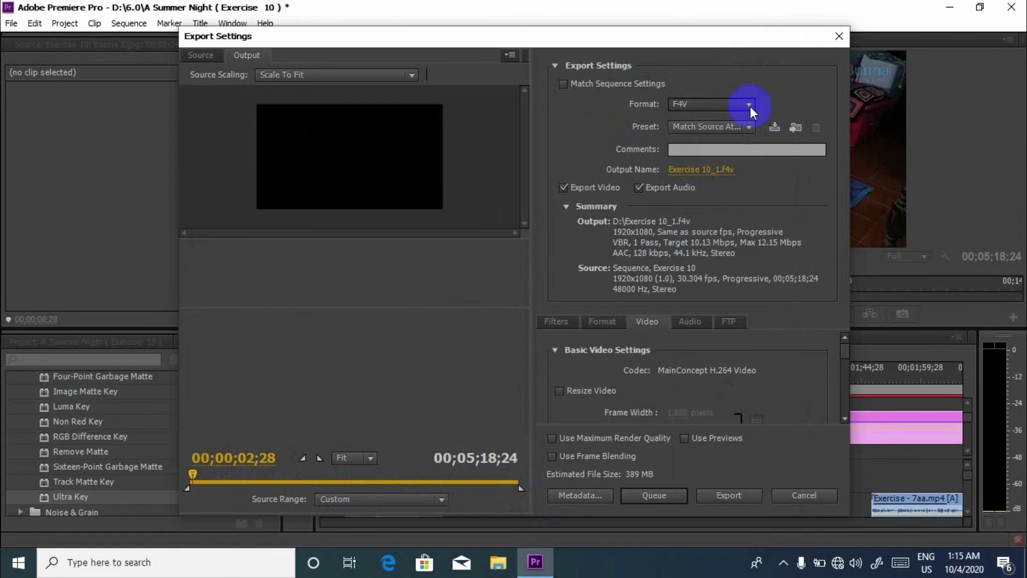
{"action": "left_click", "coordinate": [751, 103]}
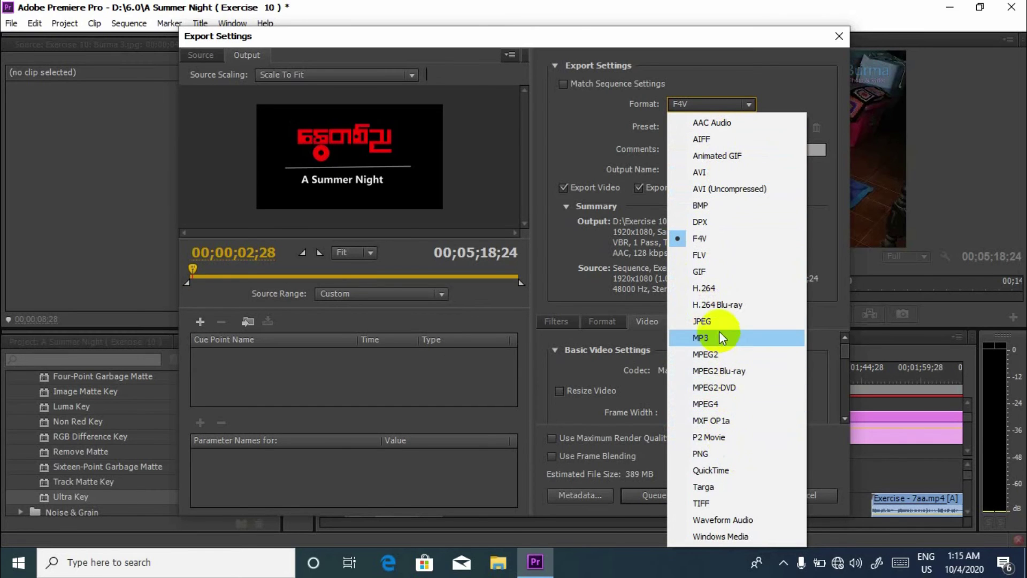
{"action": "left_click", "coordinate": [729, 289]}
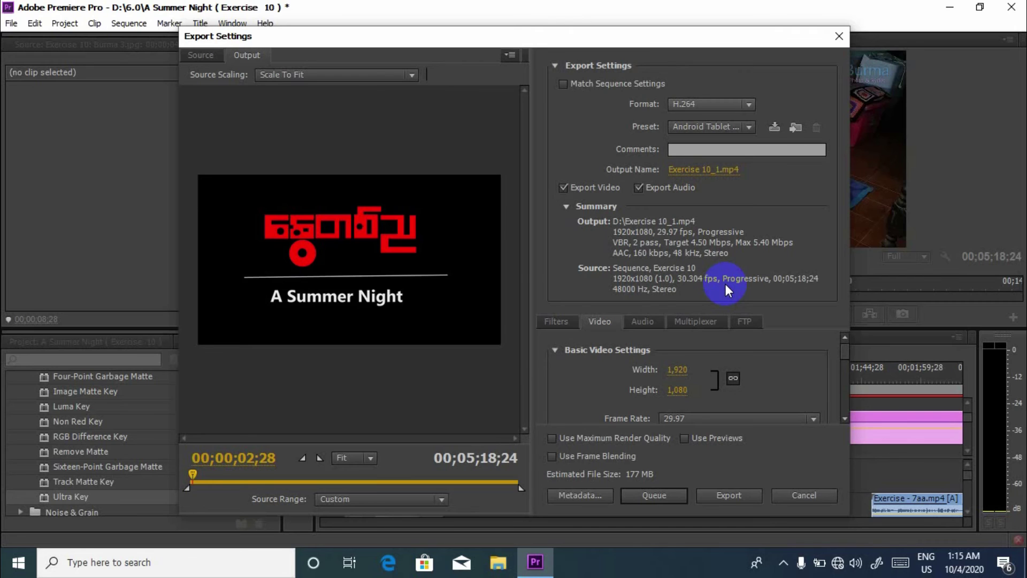
{"action": "left_click", "coordinate": [745, 127]}
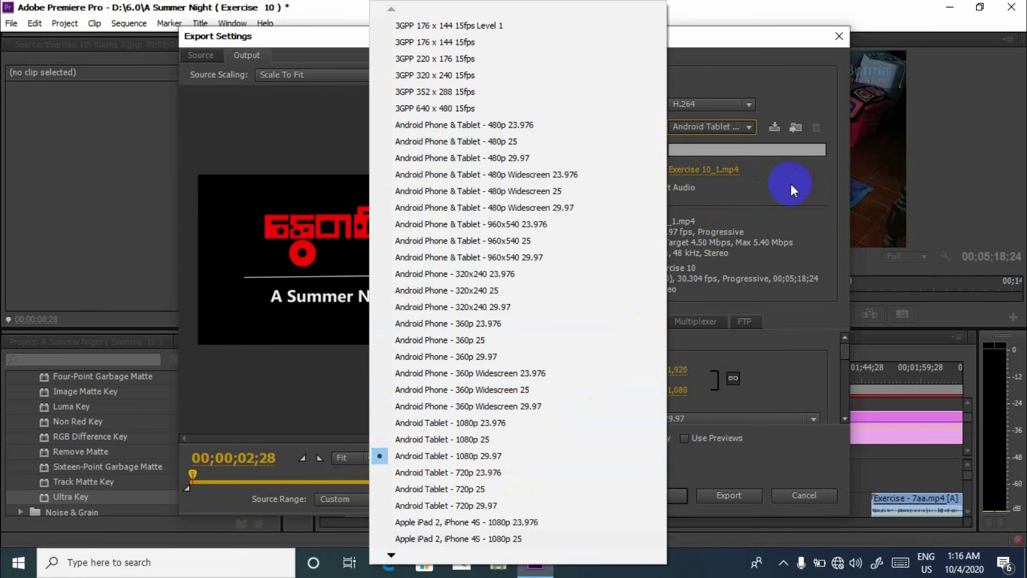
Scroll down through the device presets in the Preset list
{"action": "left_click", "coordinate": [392, 555]}
{"action": "left_click", "coordinate": [391, 556]}
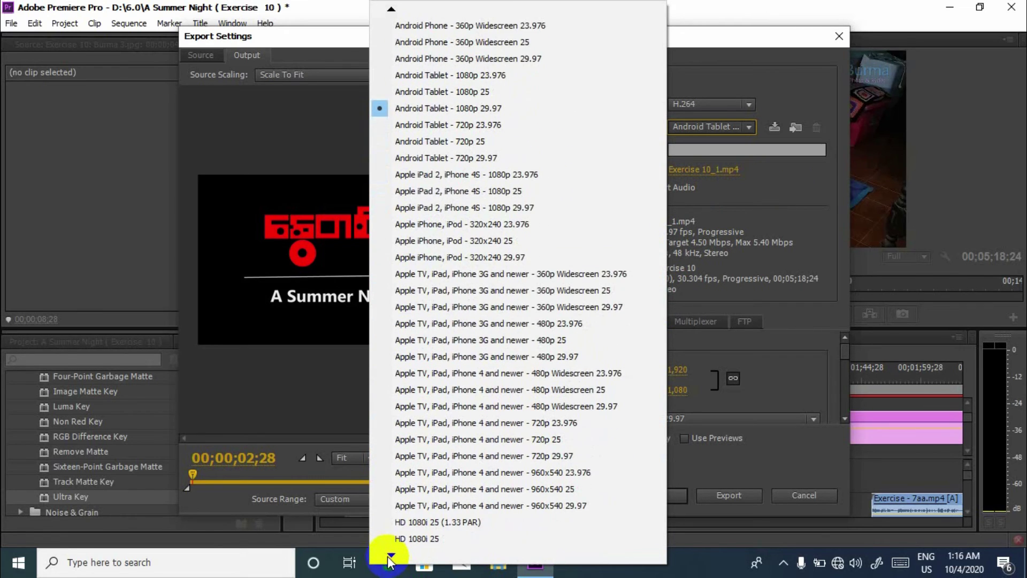
{"action": "left_click", "coordinate": [391, 556]}
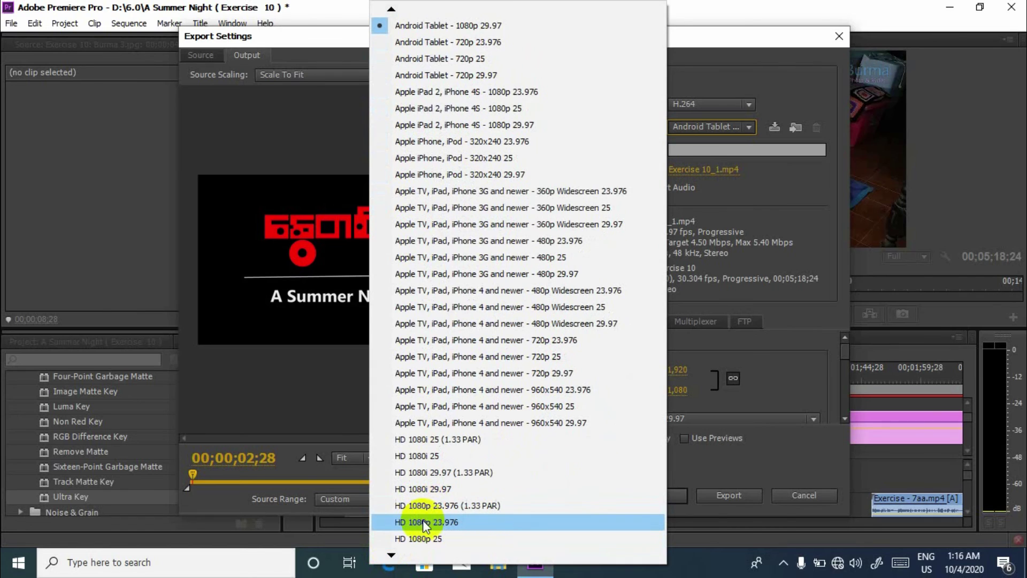
{"action": "left_click", "coordinate": [391, 556]}
{"action": "left_click", "coordinate": [391, 556]}
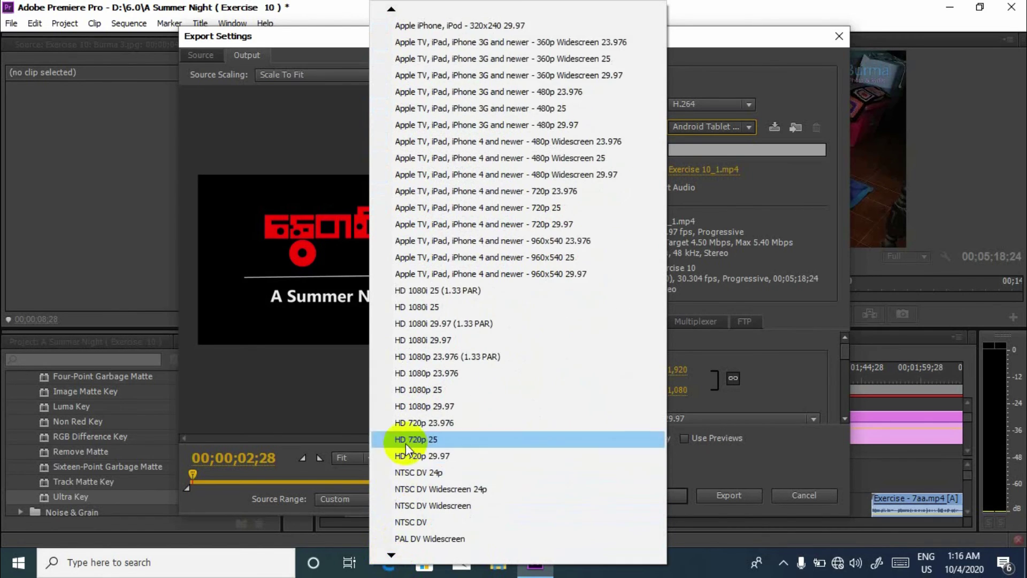
Scroll back up, keep Android Tablet 1080p 29.97, and open Save As for the output file
{"action": "left_click", "coordinate": [391, 9]}
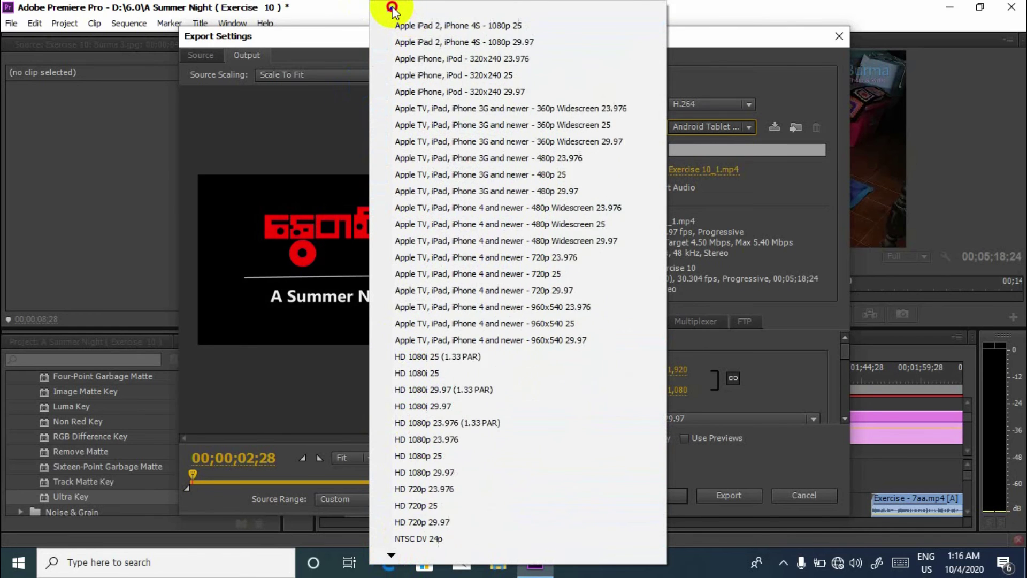
{"action": "left_click", "coordinate": [390, 9]}
{"action": "left_click", "coordinate": [392, 9]}
{"action": "left_click", "coordinate": [392, 8]}
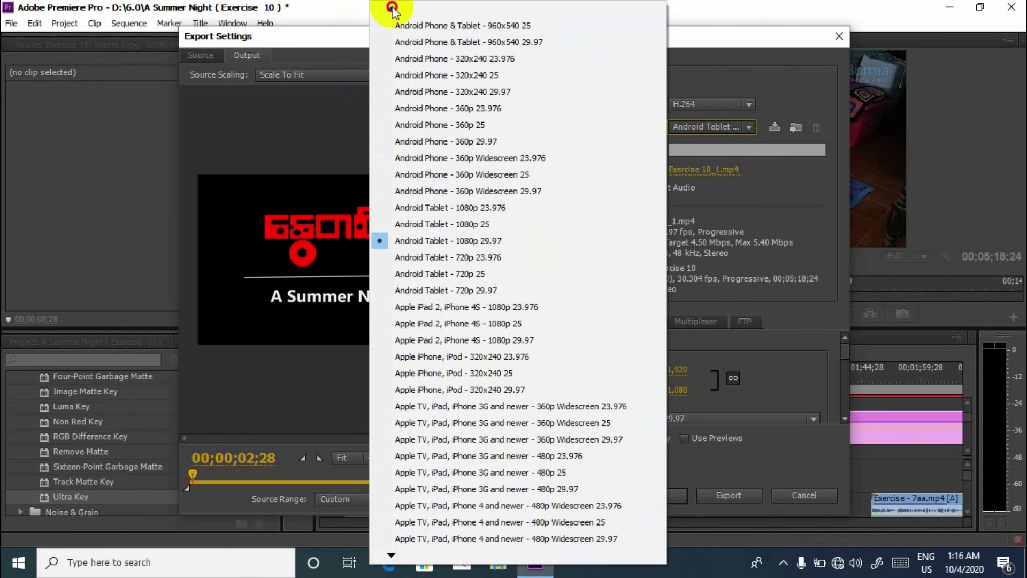
{"action": "left_click", "coordinate": [392, 9]}
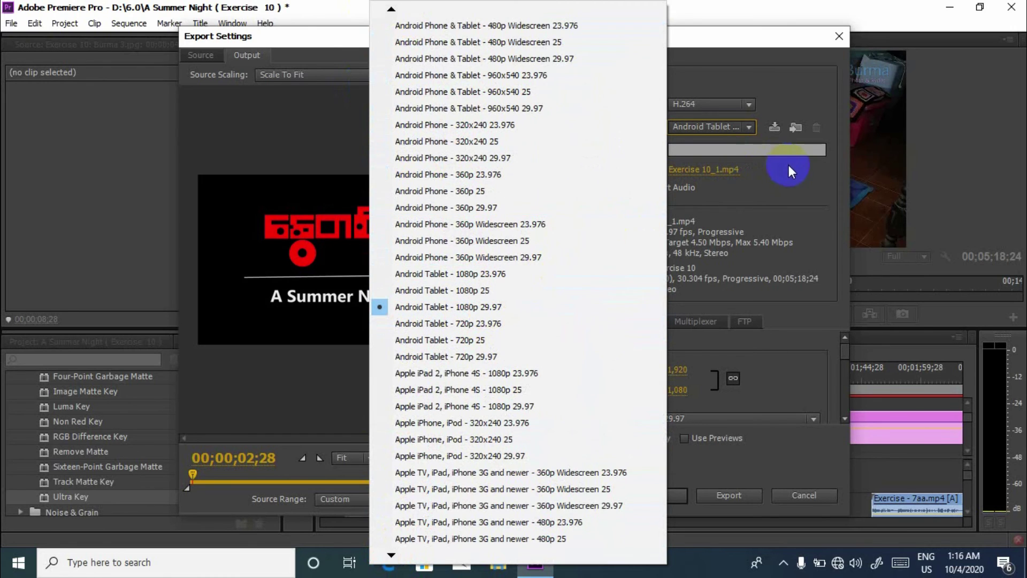
{"action": "left_click", "coordinate": [473, 308]}
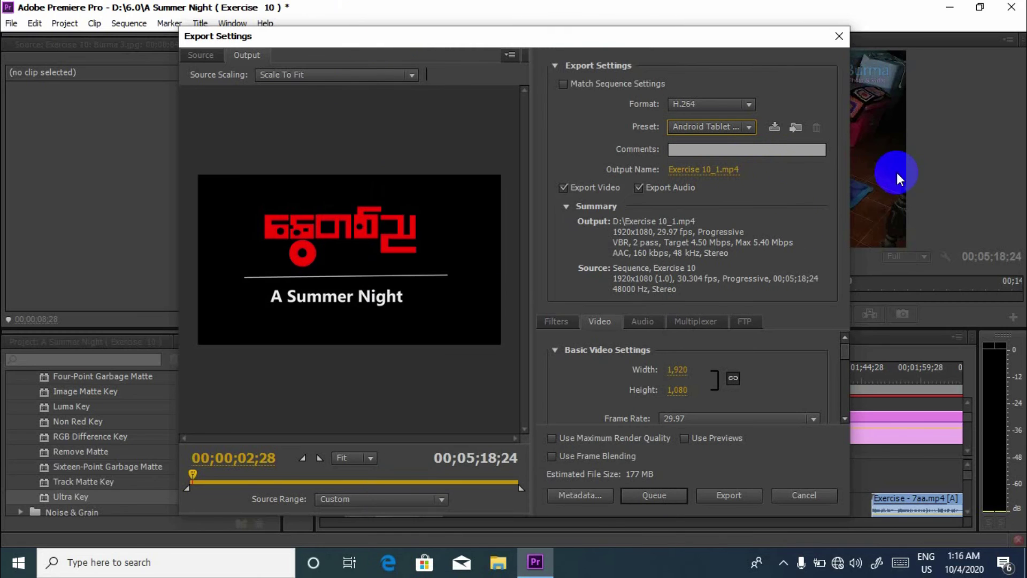
{"action": "left_click", "coordinate": [711, 170]}
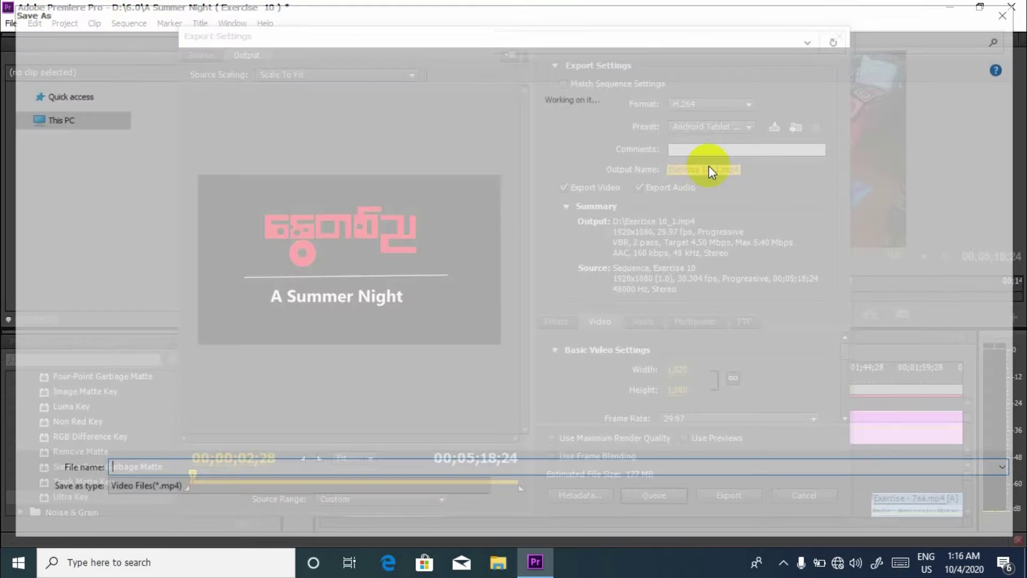
{"action": "type", "text": "C"}
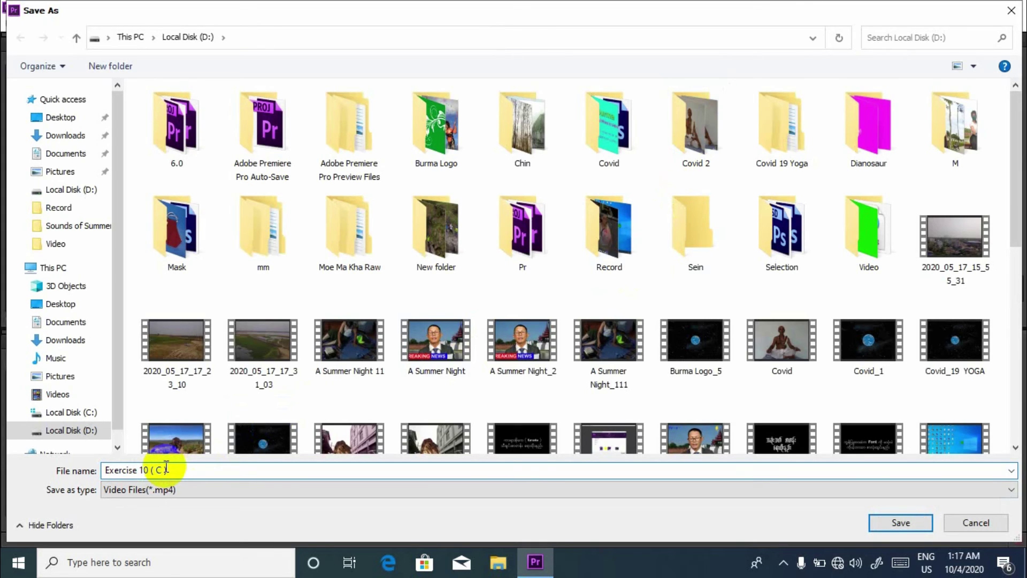
{"action": "type", "text": " )"}
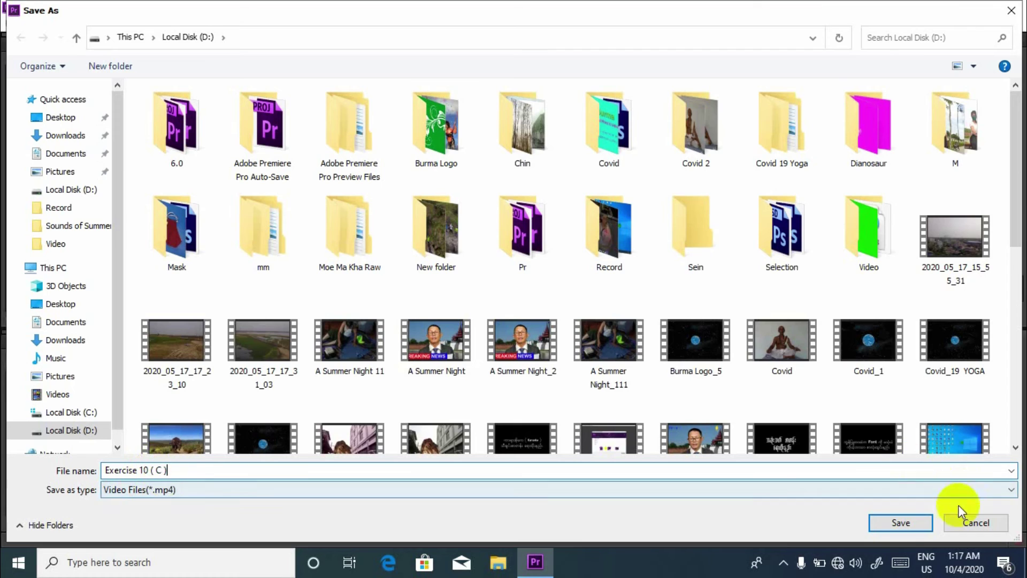
Save the output as Exercise 10 ( C ).mp4 on drive D, keeping the Custom source range
{"action": "left_click", "coordinate": [901, 523]}
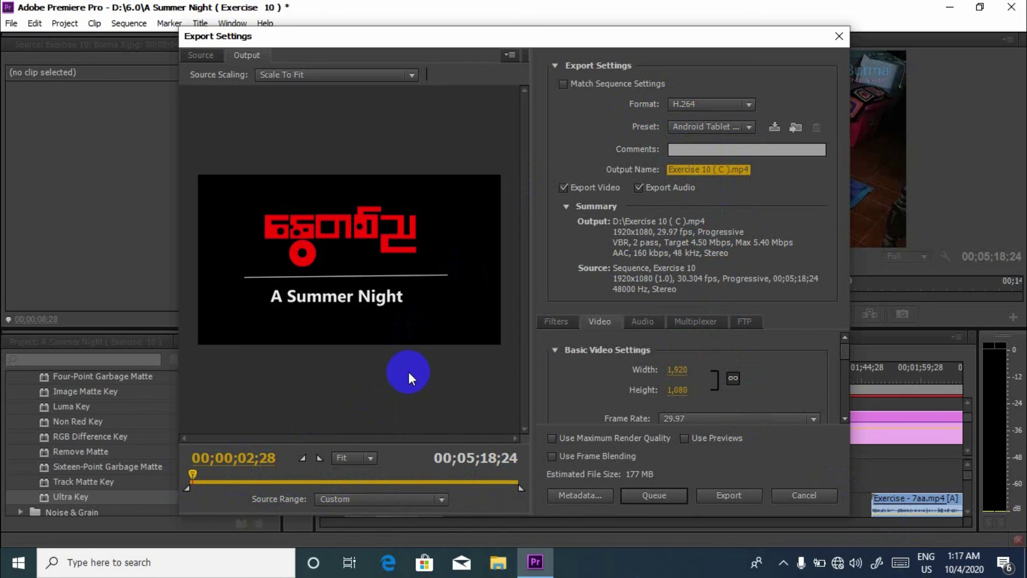
{"action": "left_click", "coordinate": [441, 499]}
{"action": "left_click", "coordinate": [449, 408]}
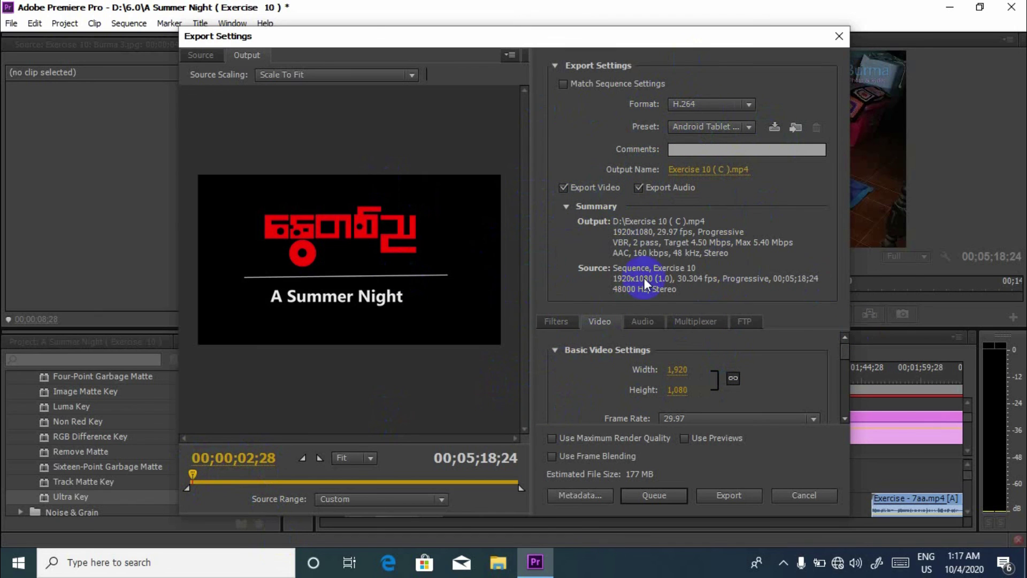
{"action": "left_click", "coordinate": [708, 498]}
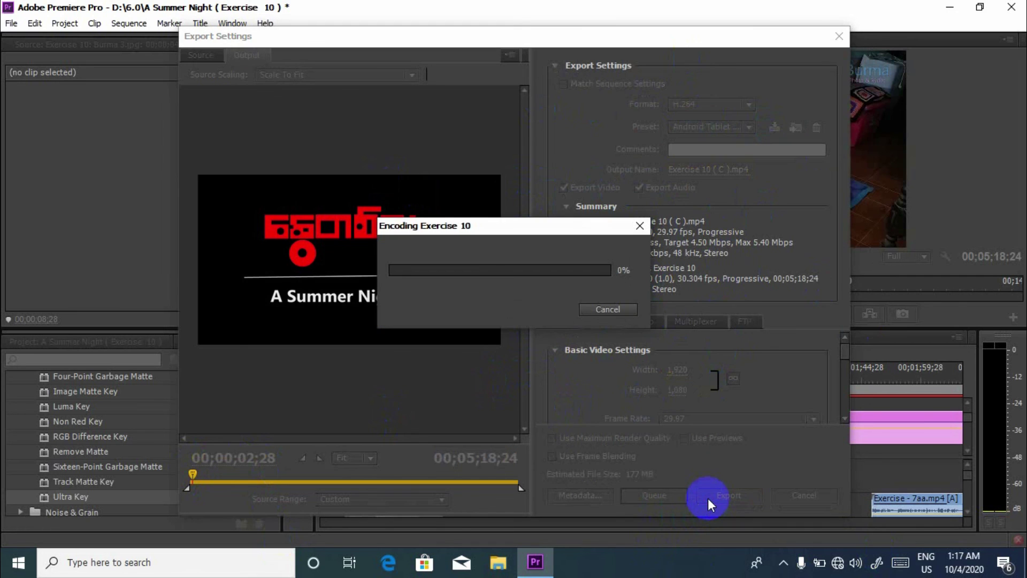